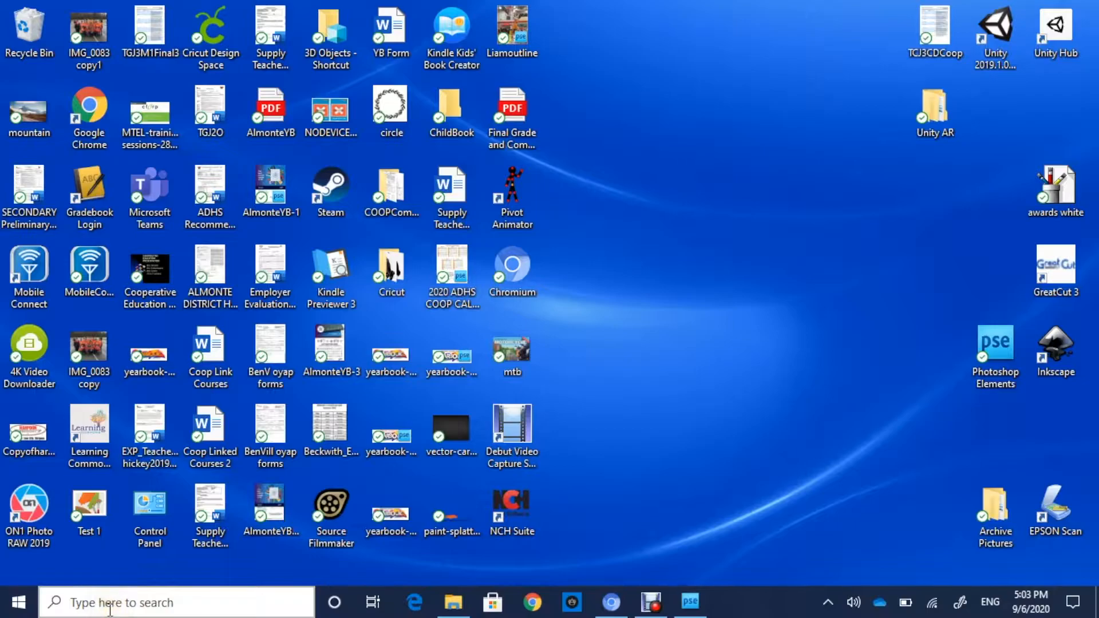
# Launch Photoshop Elements Editor 8.0 from a Windows search and dismiss the search results
pyautogui.click(110, 606)
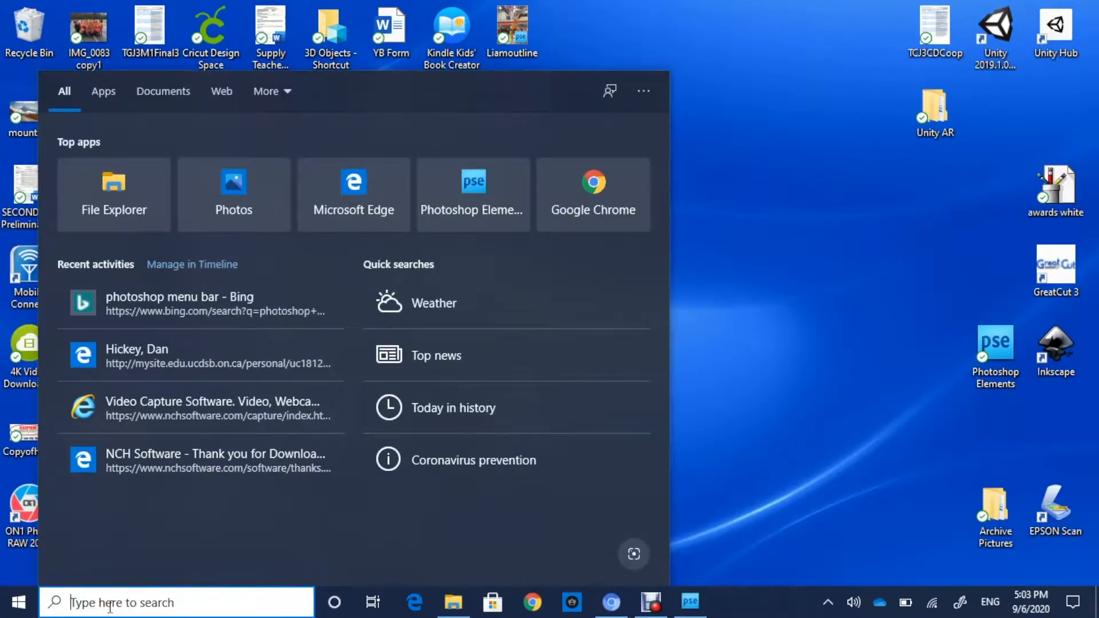
pyautogui.write('ph')
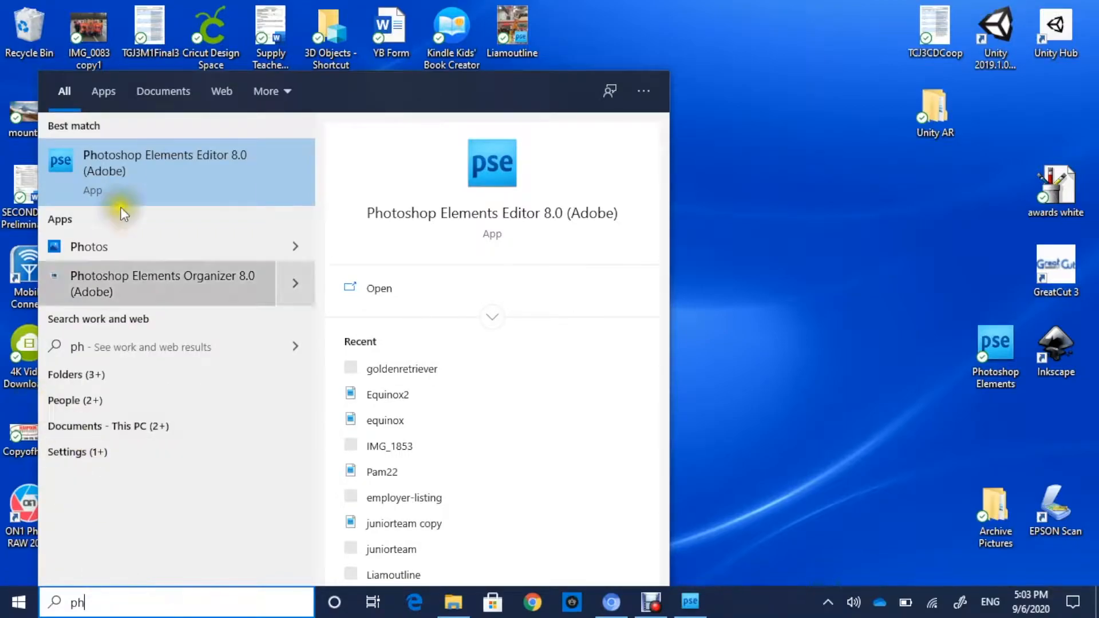
pyautogui.click(152, 167)
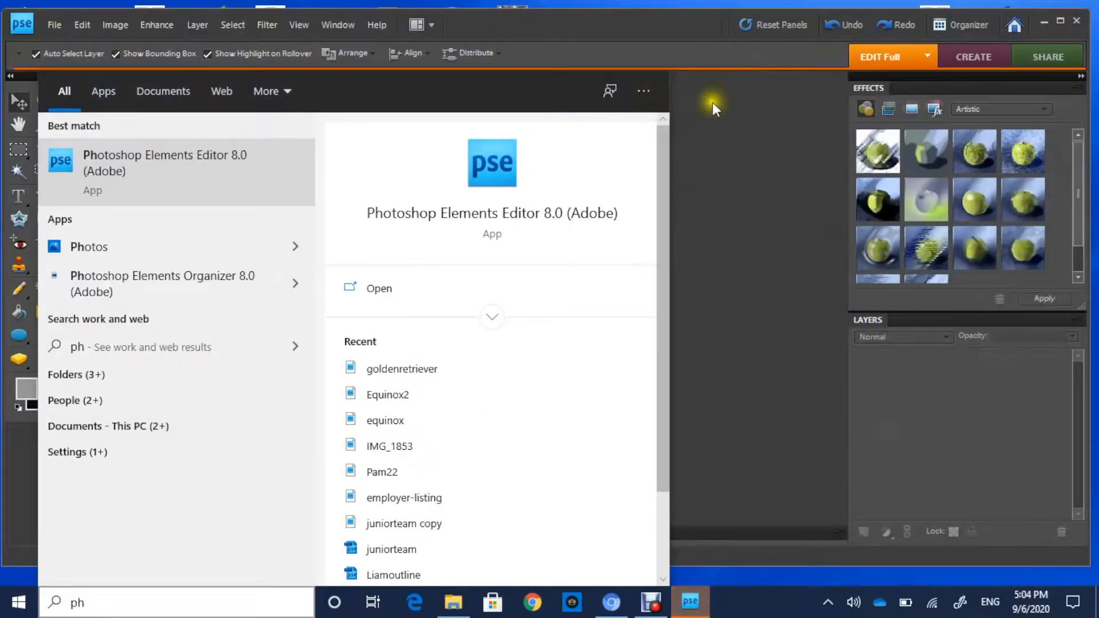
pyautogui.click(723, 116)
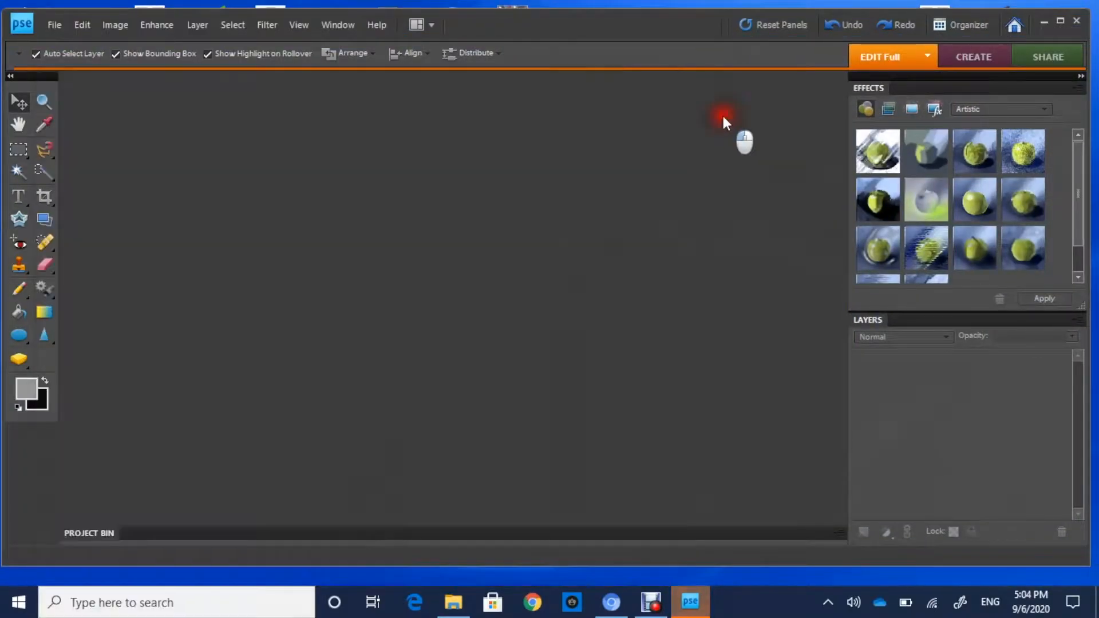
# Open the Equinox2 image from the Pictures folder and enlarge its document window to fill the workspace
pyautogui.click(53, 25)
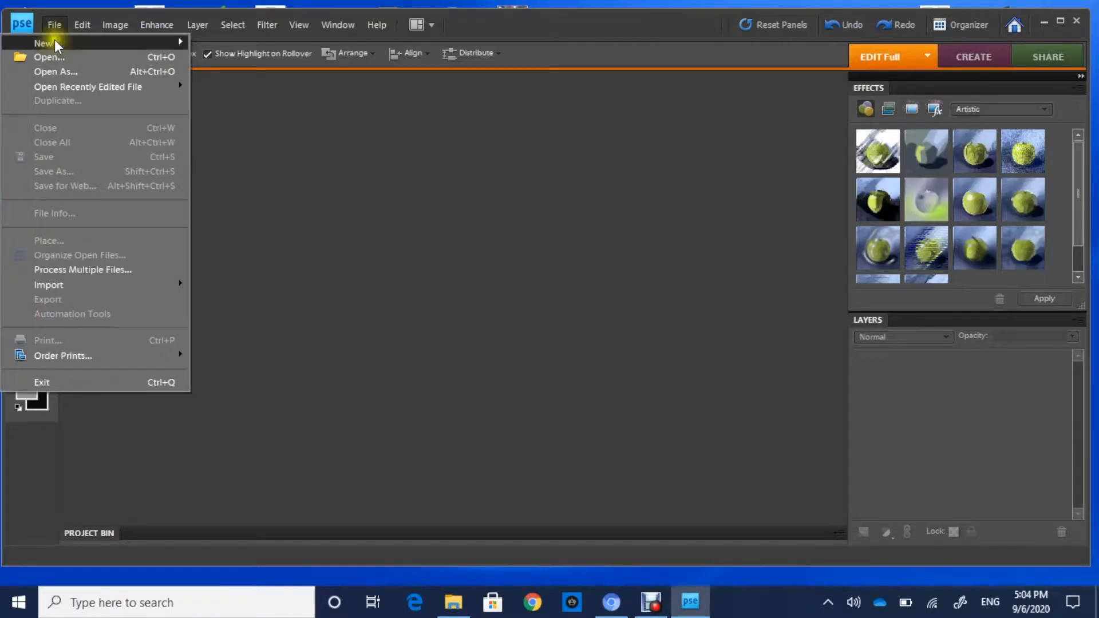
pyautogui.click(59, 57)
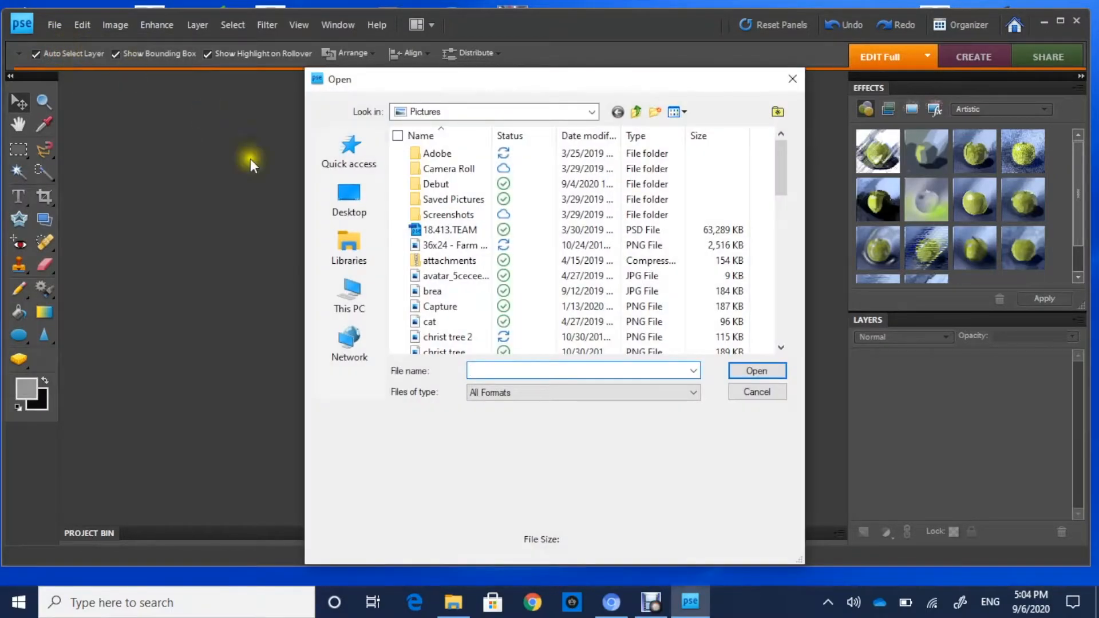
pyautogui.scroll(-1, 456, 303)
pyautogui.scroll(-2, 457, 309)
pyautogui.click(448, 306)
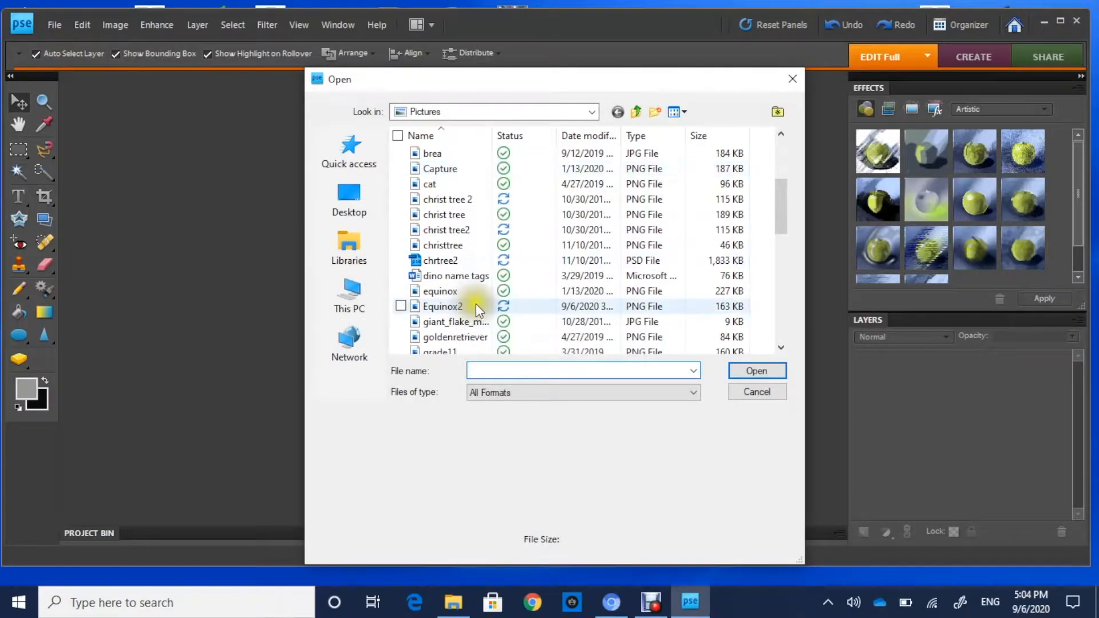
pyautogui.click(756, 369)
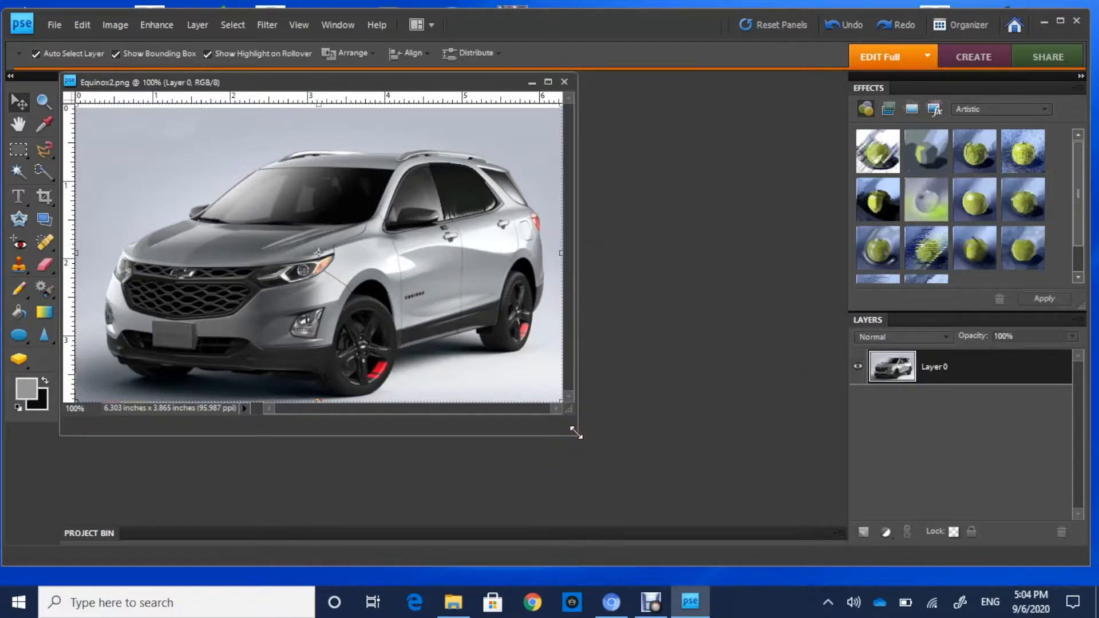
pyautogui.moveTo(576, 433); pyautogui.dragTo(831, 509)
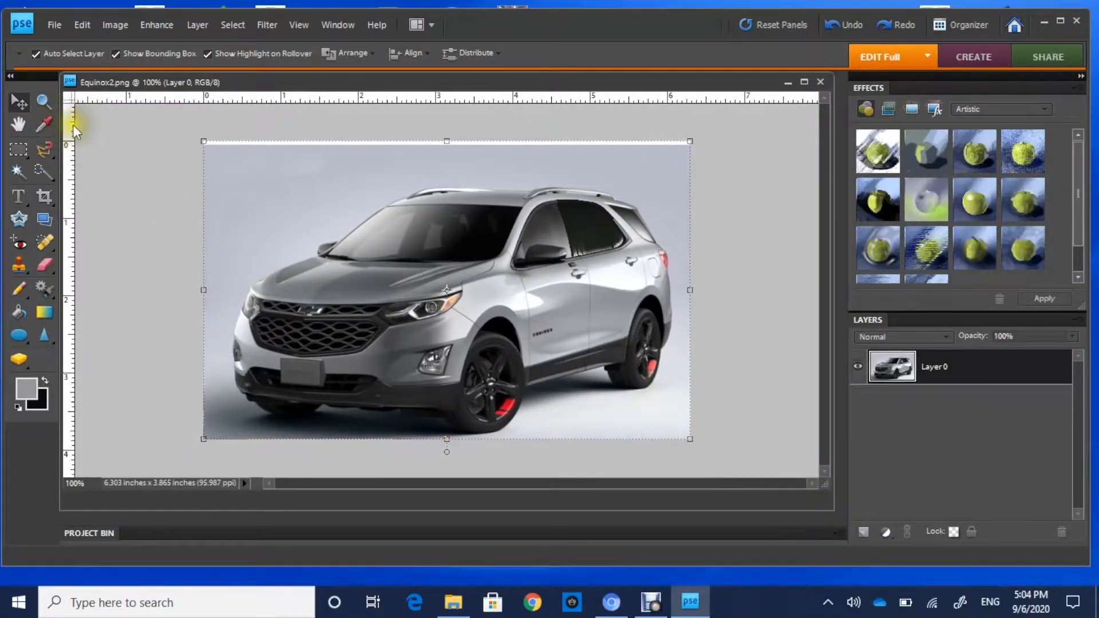
# Select the grey background all around the car with the Quick Selection tool
pyautogui.click(44, 173)
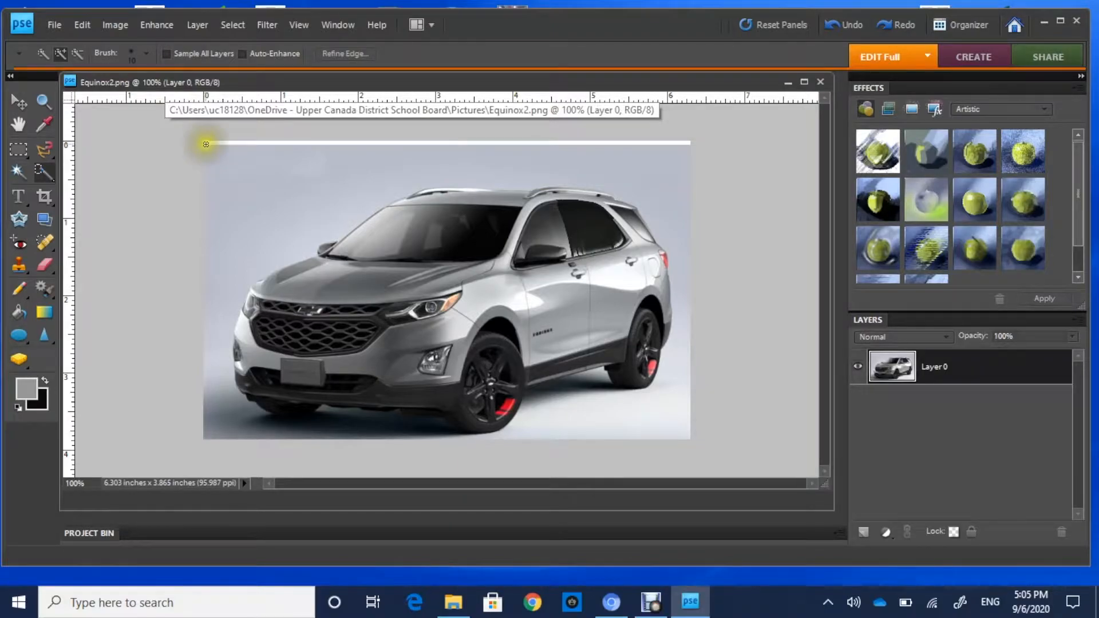
pyautogui.moveTo(206, 144)
pyautogui.mouseDown()
pyautogui.moveTo(289, 184)
pyautogui.moveTo(351, 184)
pyautogui.mouseUp()
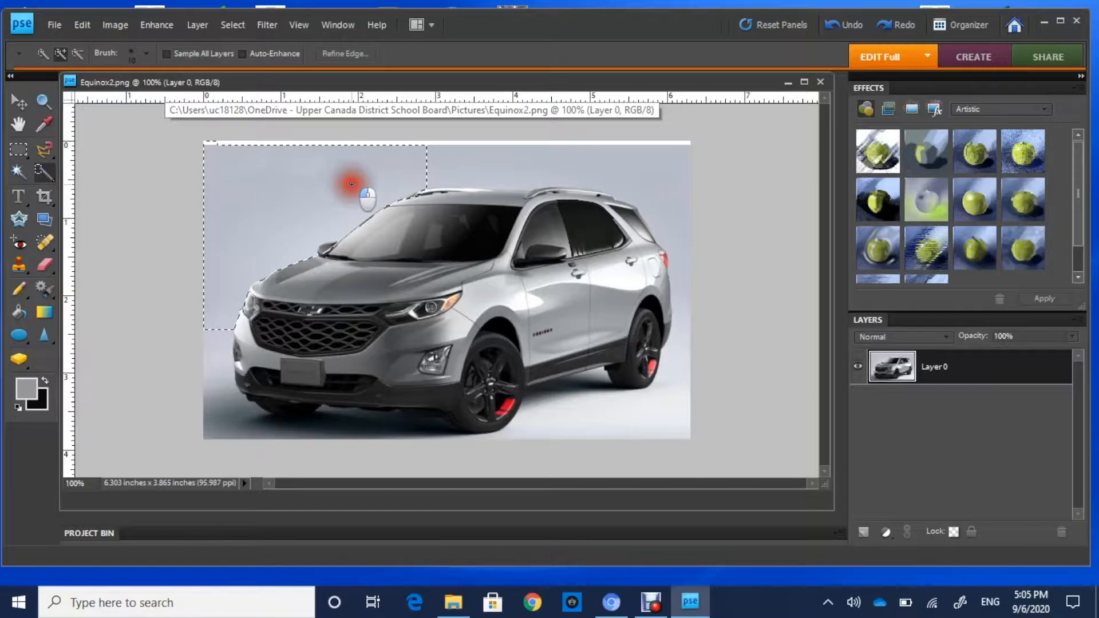
pyautogui.moveTo(351, 184)
pyautogui.mouseDown()
pyautogui.moveTo(297, 179)
pyautogui.moveTo(309, 194)
pyautogui.moveTo(283, 201)
pyautogui.moveTo(218, 289)
pyautogui.moveTo(220, 409)
pyautogui.moveTo(277, 427)
pyautogui.moveTo(519, 438)
pyautogui.moveTo(554, 433)
pyautogui.moveTo(583, 407)
pyautogui.moveTo(621, 423)
pyautogui.moveTo(667, 405)
pyautogui.moveTo(677, 324)
pyautogui.moveTo(648, 182)
pyautogui.mouseUp()
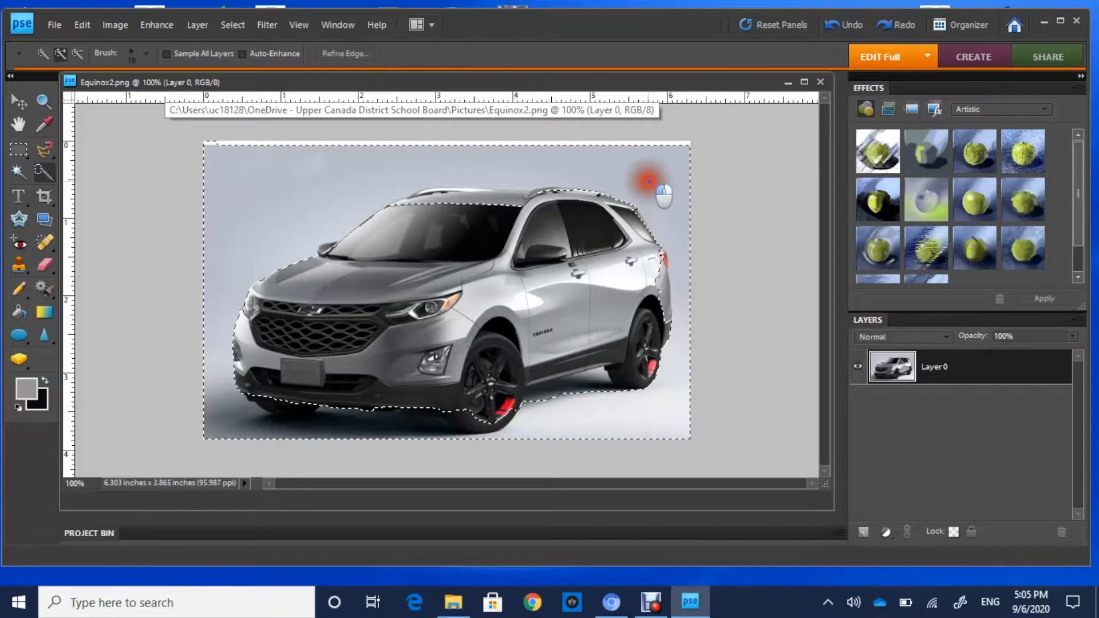
pyautogui.moveTo(648, 181); pyautogui.dragTo(608, 153)
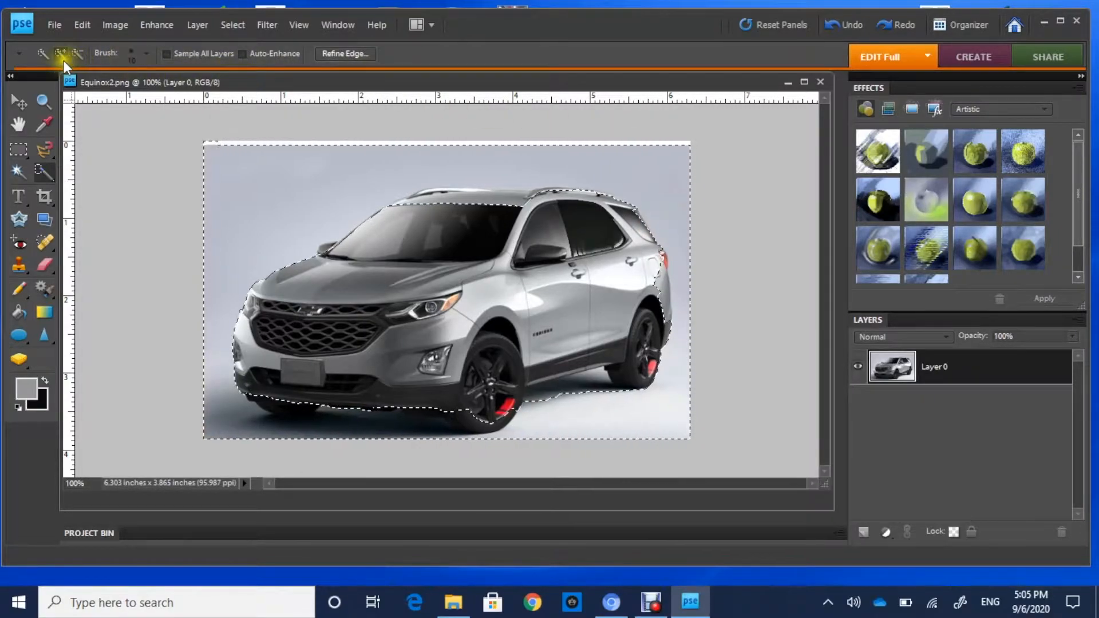
# Subtract the wrongly selected parts of the car's windshield, roof, tires and rear edge from the background selection
pyautogui.click(78, 53)
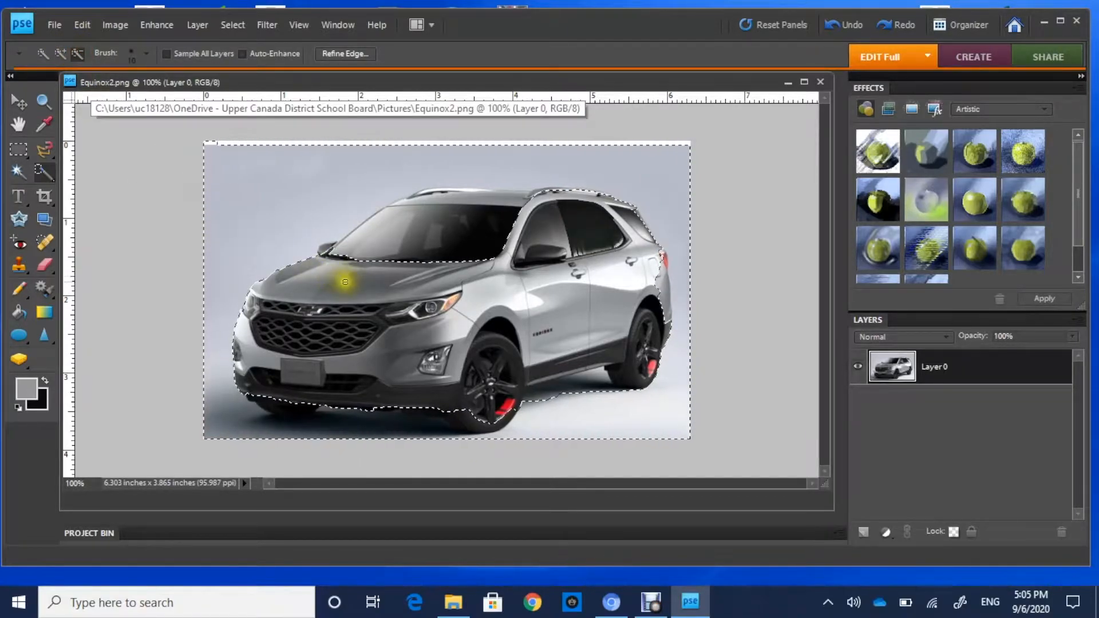
pyautogui.moveTo(345, 281)
pyautogui.mouseDown()
pyautogui.moveTo(368, 239)
pyautogui.moveTo(382, 241)
pyautogui.moveTo(388, 225)
pyautogui.moveTo(385, 252)
pyautogui.moveTo(418, 223)
pyautogui.moveTo(398, 215)
pyautogui.moveTo(401, 203)
pyautogui.moveTo(491, 211)
pyautogui.moveTo(523, 186)
pyautogui.moveTo(569, 187)
pyautogui.moveTo(541, 205)
pyautogui.moveTo(510, 189)
pyautogui.moveTo(466, 191)
pyautogui.moveTo(462, 181)
pyautogui.moveTo(472, 196)
pyautogui.moveTo(420, 186)
pyautogui.moveTo(415, 198)
pyautogui.moveTo(392, 197)
pyautogui.mouseUp()
pyautogui.moveTo(263, 372)
pyautogui.mouseDown()
pyautogui.moveTo(261, 397)
pyautogui.moveTo(302, 407)
pyautogui.moveTo(441, 371)
pyautogui.moveTo(487, 417)
pyautogui.moveTo(459, 406)
pyautogui.moveTo(465, 423)
pyautogui.moveTo(501, 422)
pyautogui.moveTo(491, 426)
pyautogui.moveTo(468, 422)
pyautogui.moveTo(521, 335)
pyautogui.moveTo(631, 296)
pyautogui.moveTo(661, 254)
pyautogui.moveTo(667, 319)
pyautogui.mouseUp()
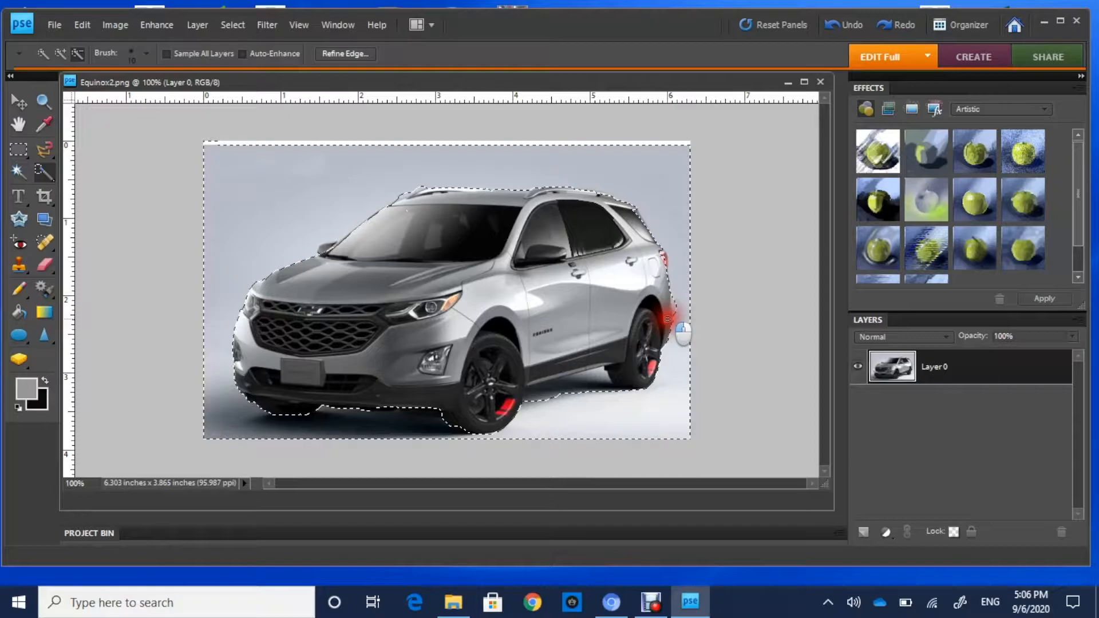
pyautogui.moveTo(667, 319)
pyautogui.mouseDown()
pyautogui.moveTo(327, 240)
pyautogui.moveTo(351, 263)
pyautogui.moveTo(355, 240)
pyautogui.moveTo(366, 255)
pyautogui.mouseUp()
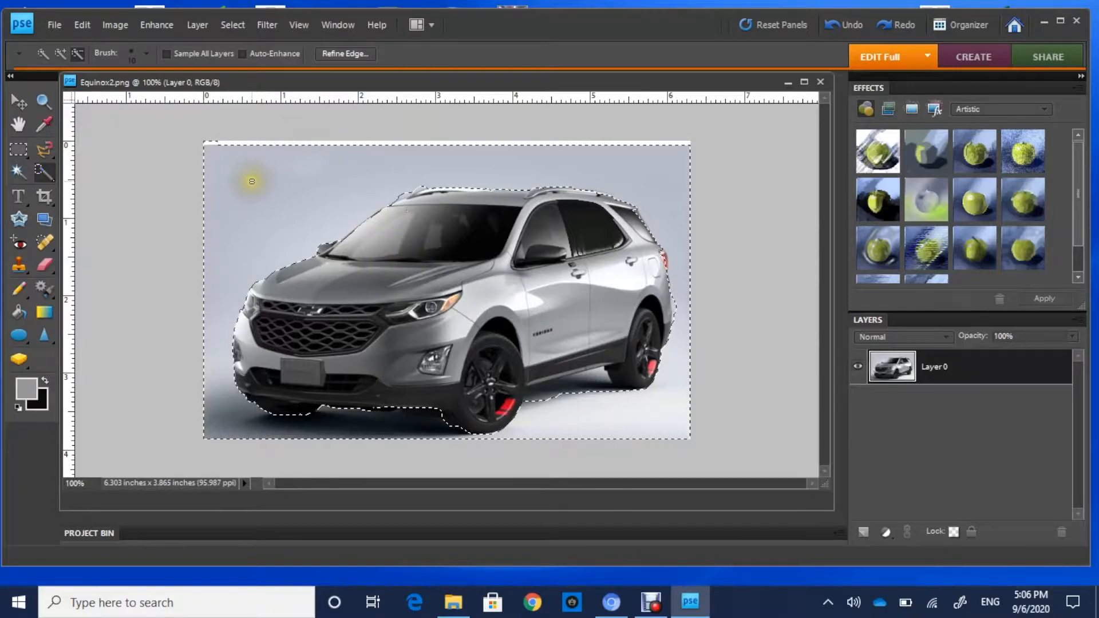
# Delete the selected background, including the shadow between the wheels, and clear the selection
pyautogui.press('Delete')
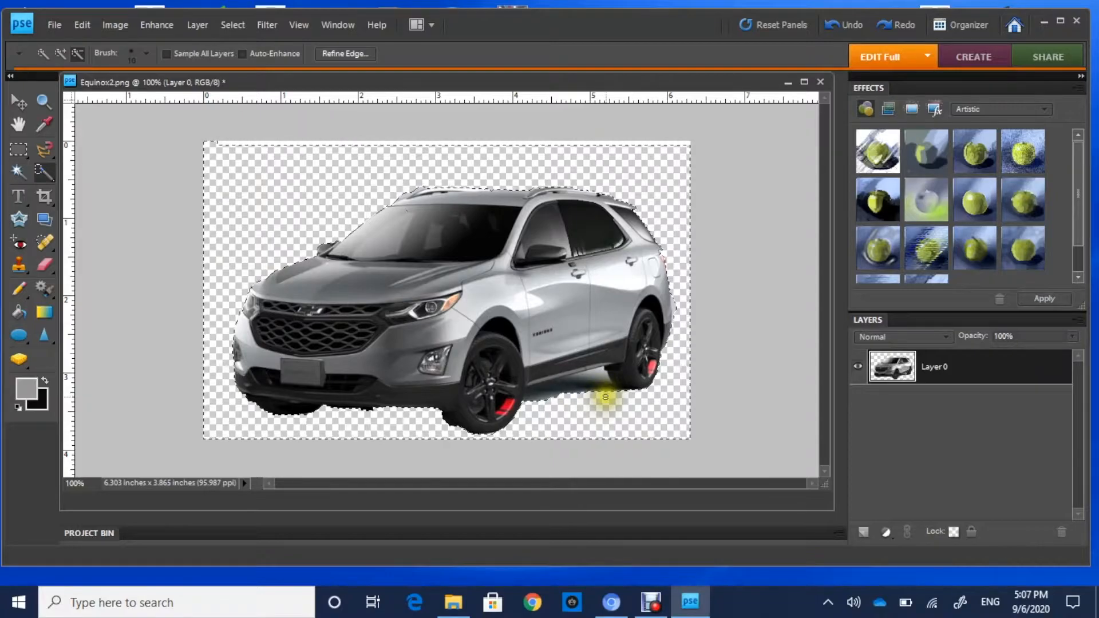
pyautogui.click(60, 53)
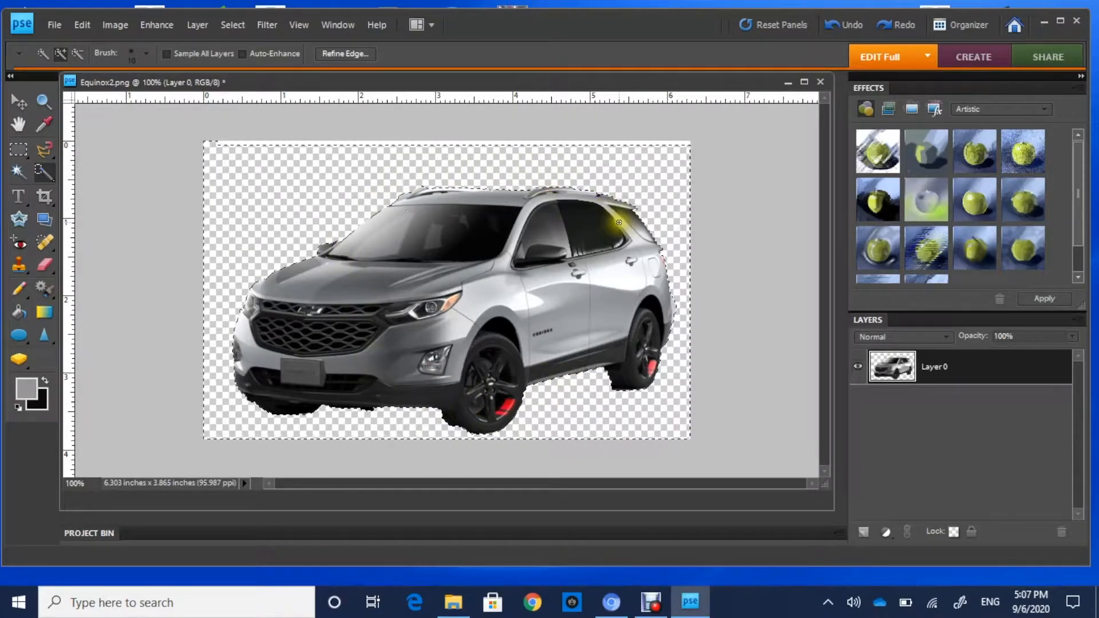
pyautogui.click(239, 23)
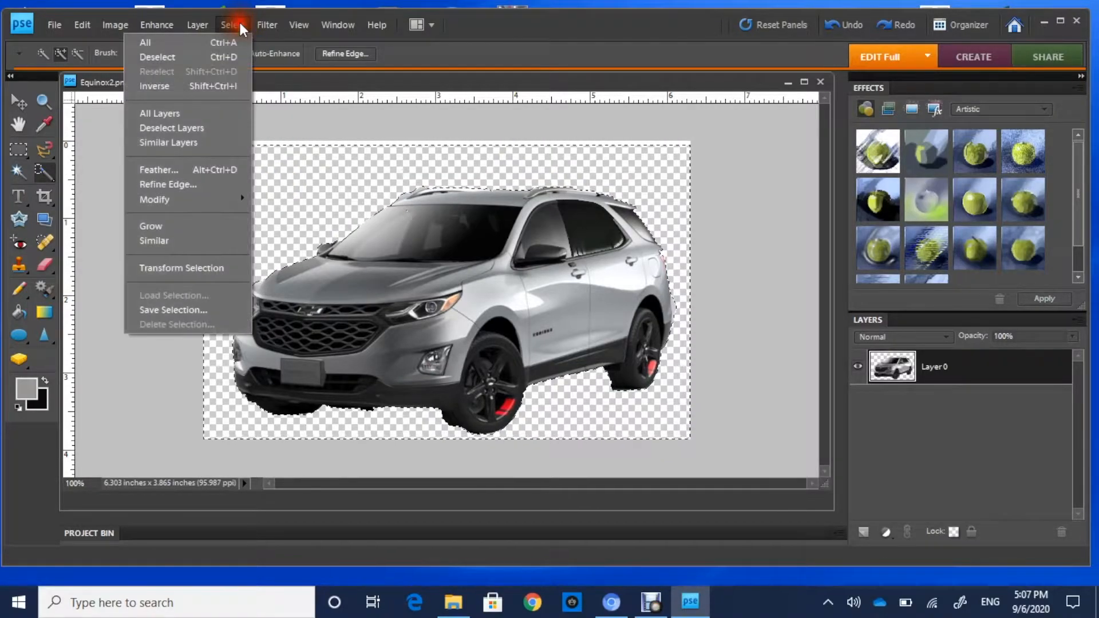
pyautogui.click(186, 57)
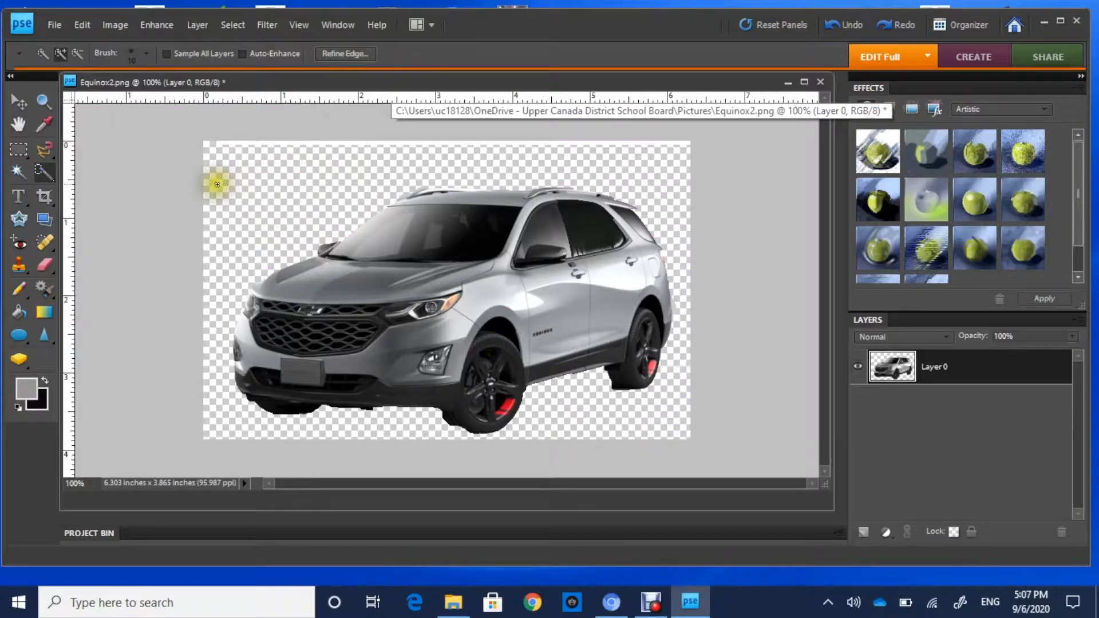
# Erase the leftover background bits beneath the front bumper at 200% zoom with an 11 px eraser brush
pyautogui.click(43, 101)
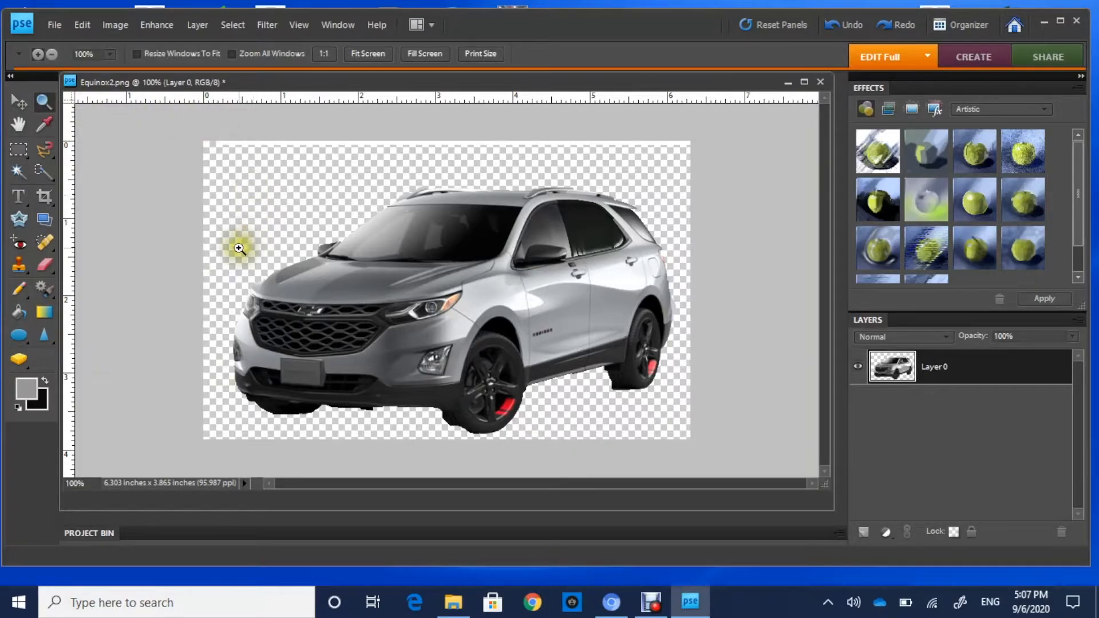
pyautogui.click(297, 381)
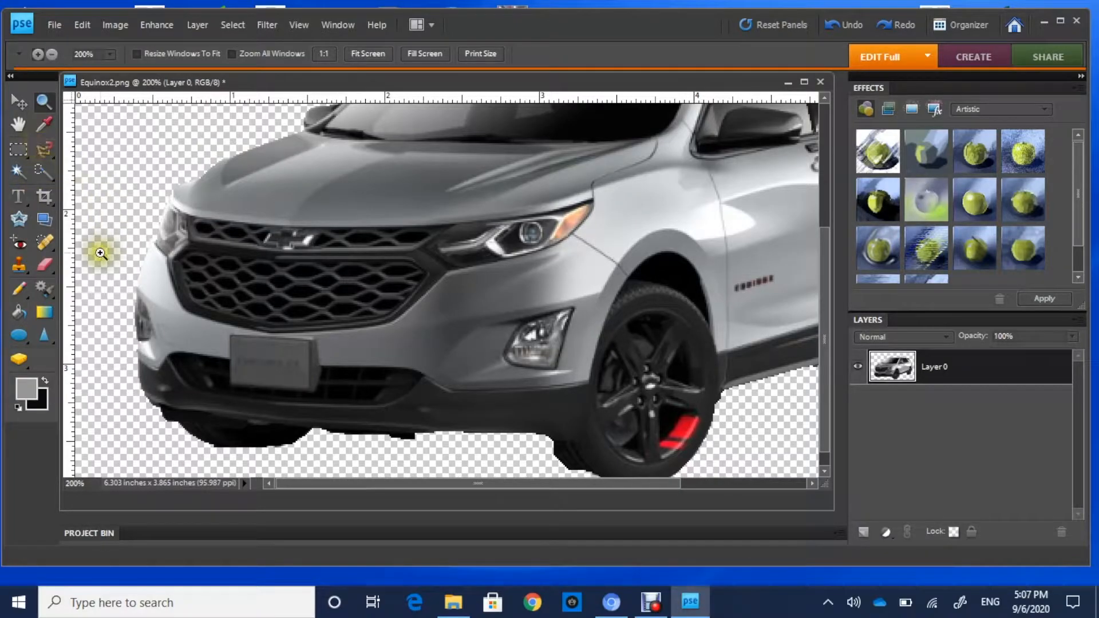
pyautogui.click(44, 263)
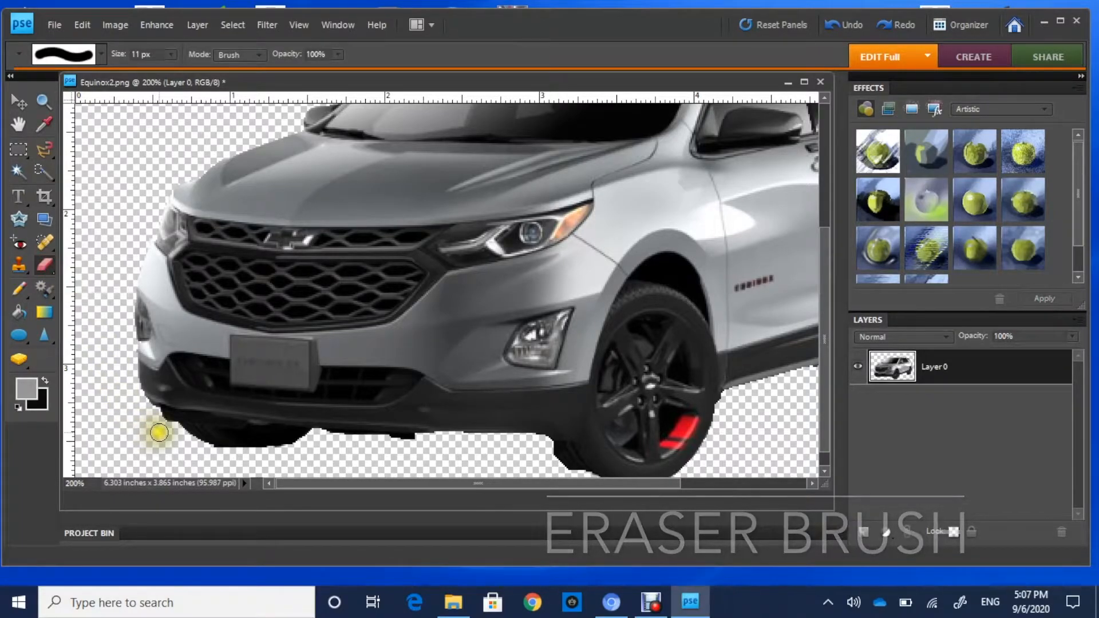
pyautogui.rightClick(159, 432)
pyautogui.moveTo(129, 428)
pyautogui.mouseDown()
pyautogui.moveTo(168, 430)
pyautogui.moveTo(160, 424)
pyautogui.mouseUp()
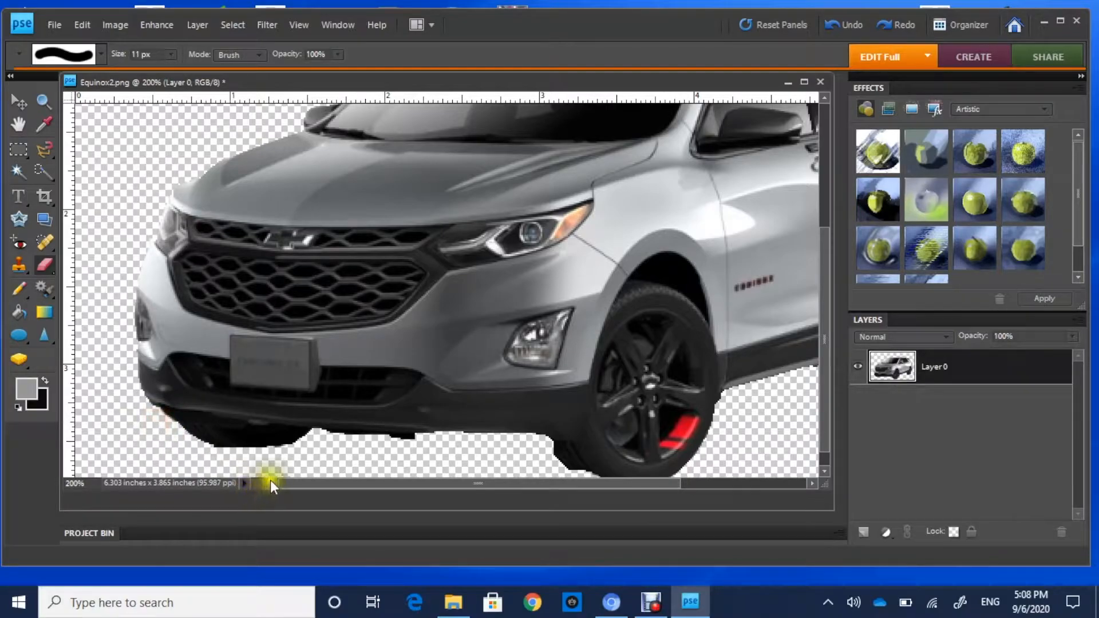
pyautogui.click(429, 453)
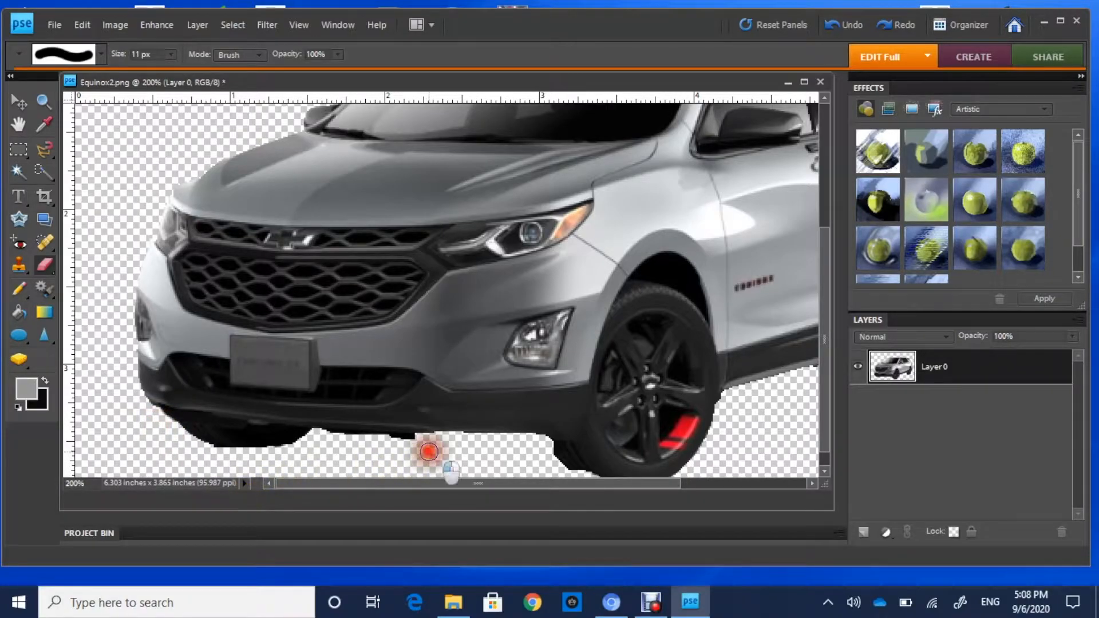
pyautogui.moveTo(429, 452); pyautogui.dragTo(344, 449)
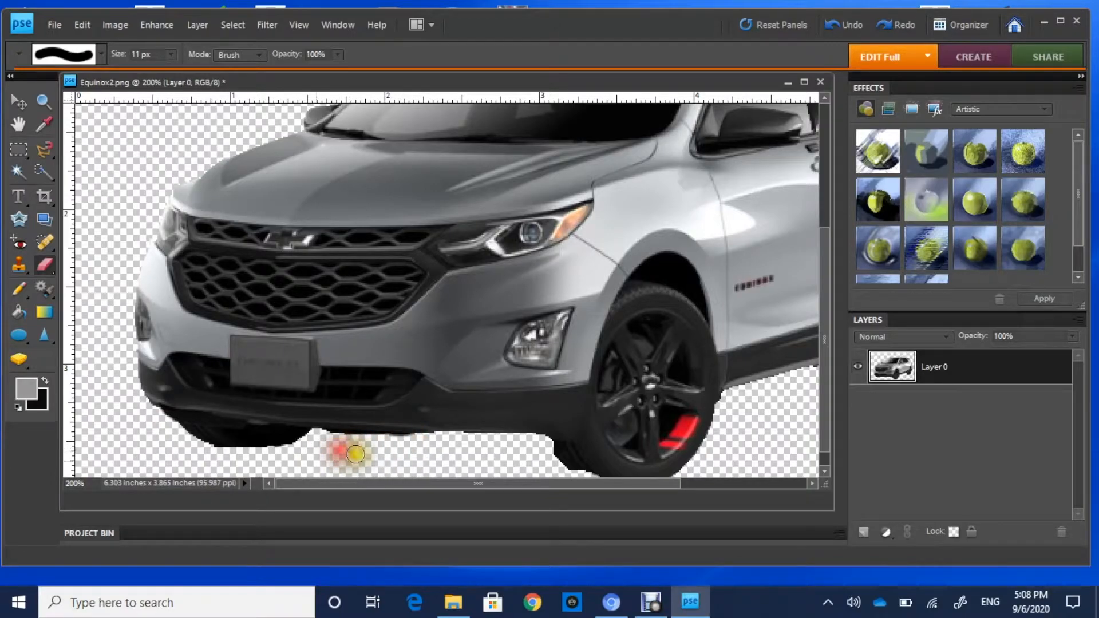
# Erase the jagged dark remnant beside the front tire, following the tire's curve
pyautogui.scroll(-1, 486, 439)
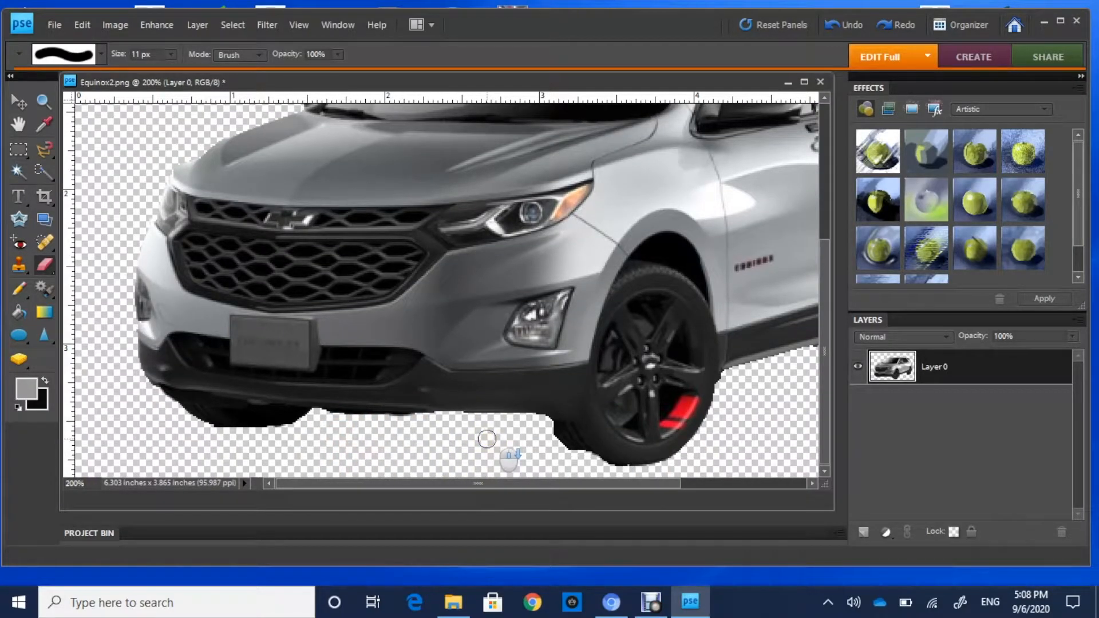
pyautogui.moveTo(540, 435)
pyautogui.mouseDown()
pyautogui.moveTo(580, 459)
pyautogui.moveTo(545, 429)
pyautogui.moveTo(603, 464)
pyautogui.mouseUp()
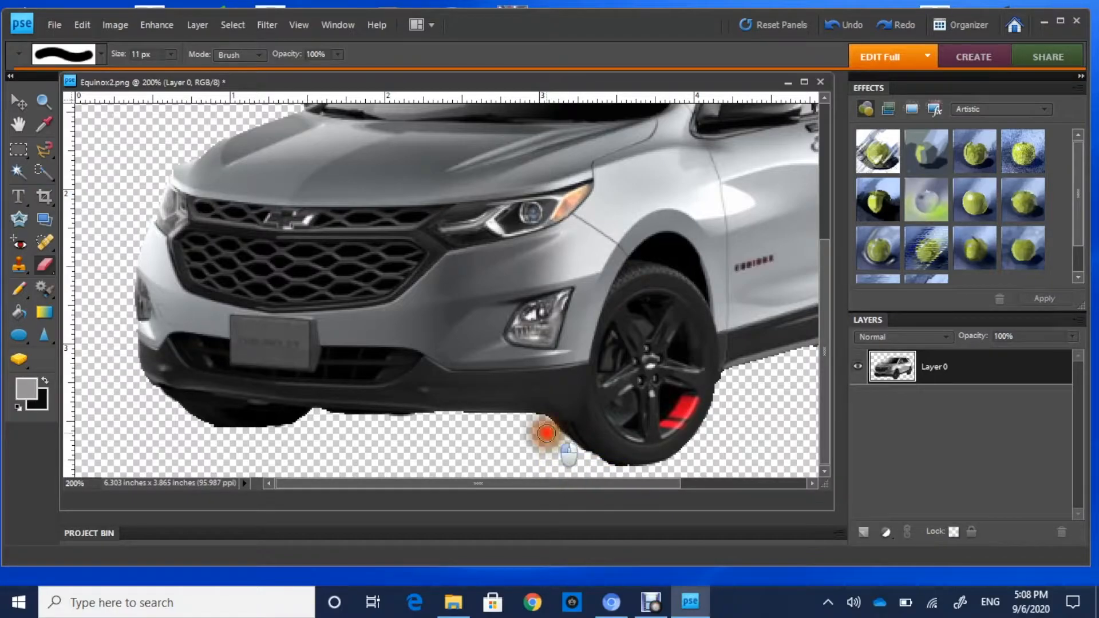
pyautogui.moveTo(551, 437)
pyautogui.mouseDown()
pyautogui.moveTo(588, 462)
pyautogui.moveTo(545, 436)
pyautogui.mouseUp()
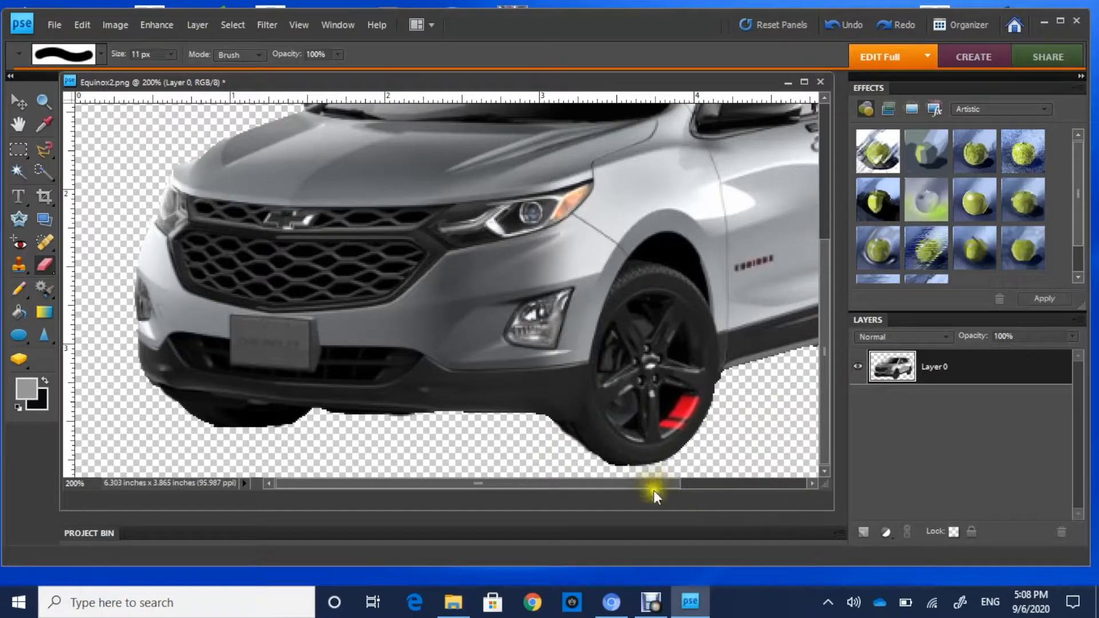
# Erase the dark remnants beside and beneath the rear tire to round off its outline
pyautogui.moveTo(647, 486); pyautogui.dragTo(774, 493)
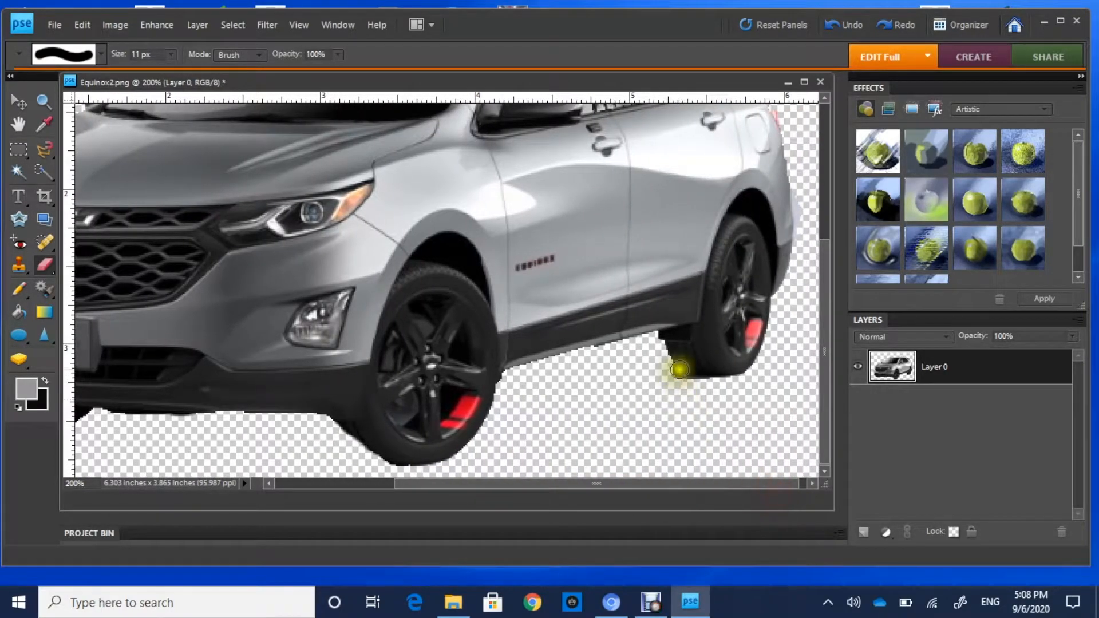
pyautogui.click(689, 383)
pyautogui.moveTo(677, 376)
pyautogui.mouseDown()
pyautogui.moveTo(655, 340)
pyautogui.moveTo(675, 370)
pyautogui.mouseUp()
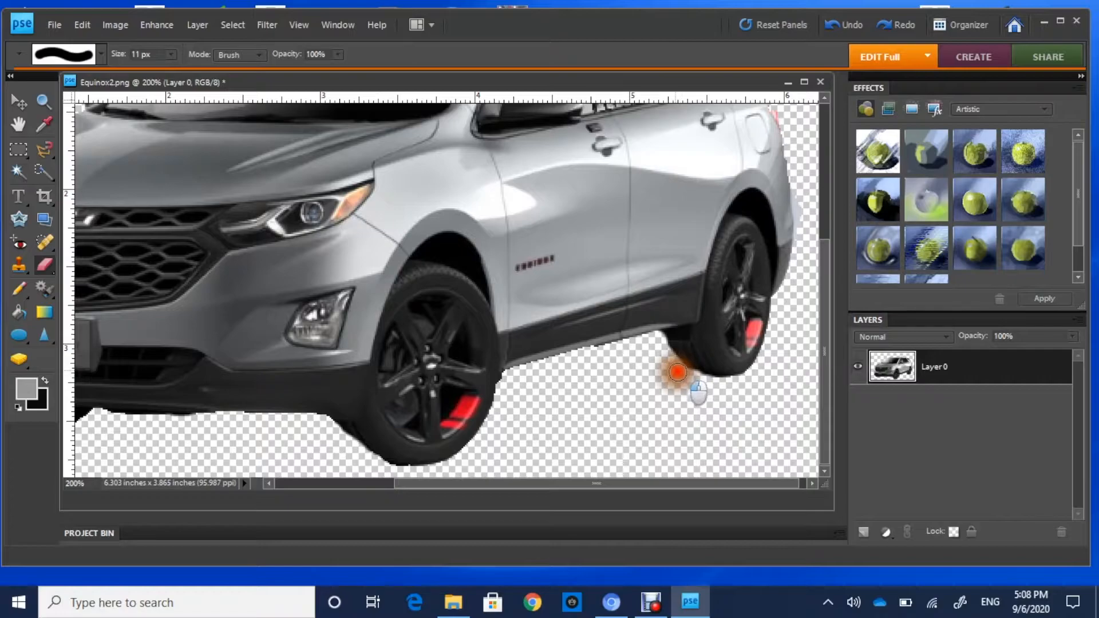
pyautogui.moveTo(690, 384); pyautogui.dragTo(727, 389)
# Clean up the cutout edge along the roof and the top of the windshield with the eraser
pyautogui.scroll(3, 658, 344)
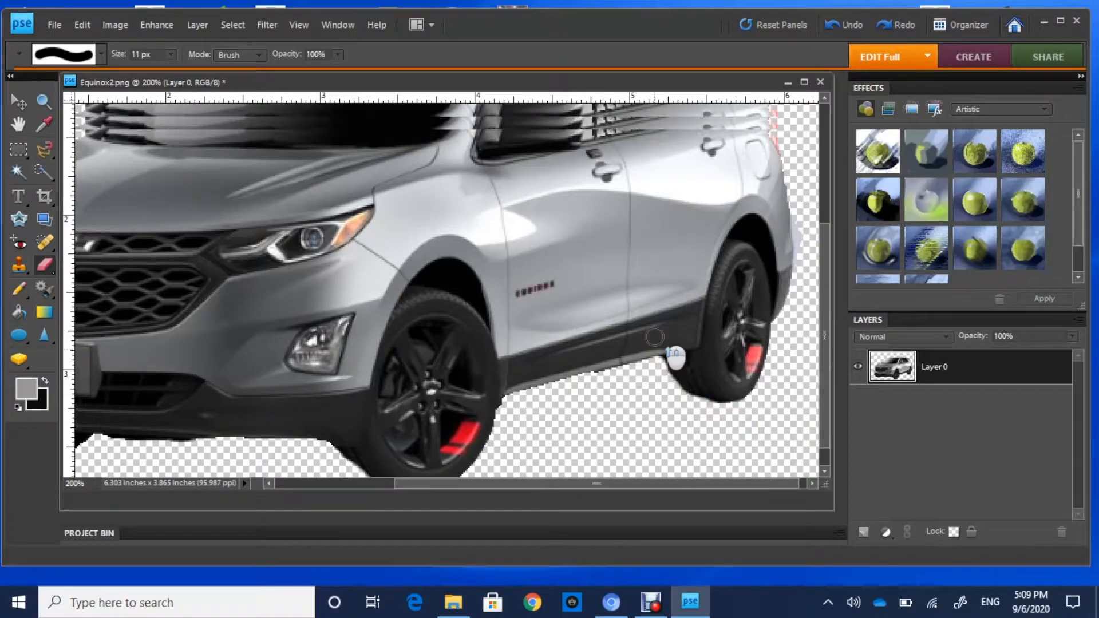
pyautogui.scroll(3, 654, 337)
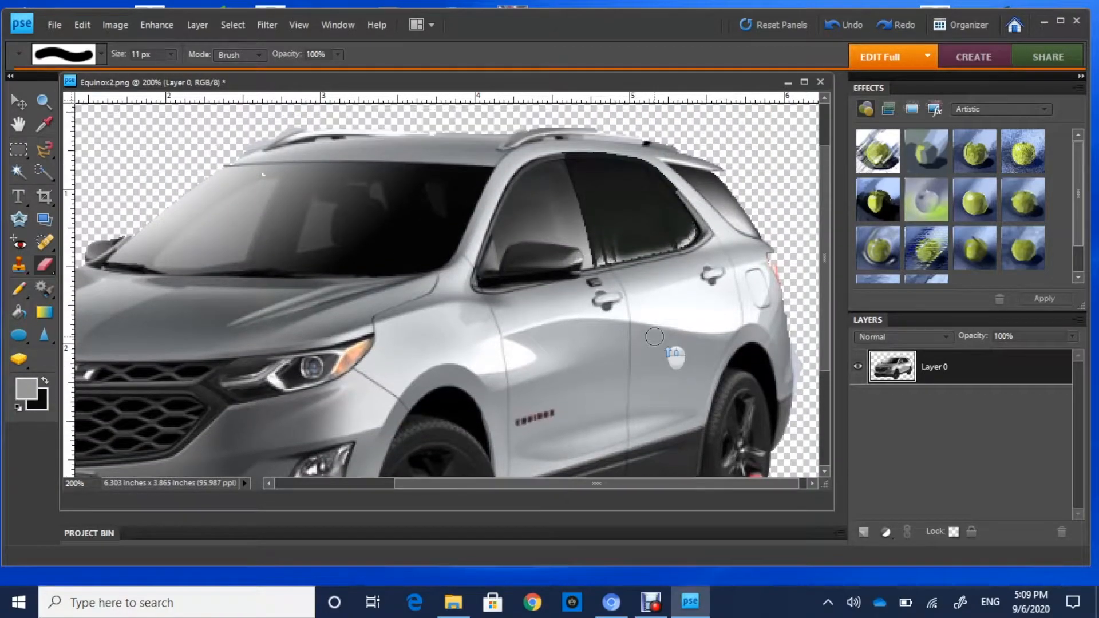
pyautogui.moveTo(291, 143); pyautogui.dragTo(203, 182)
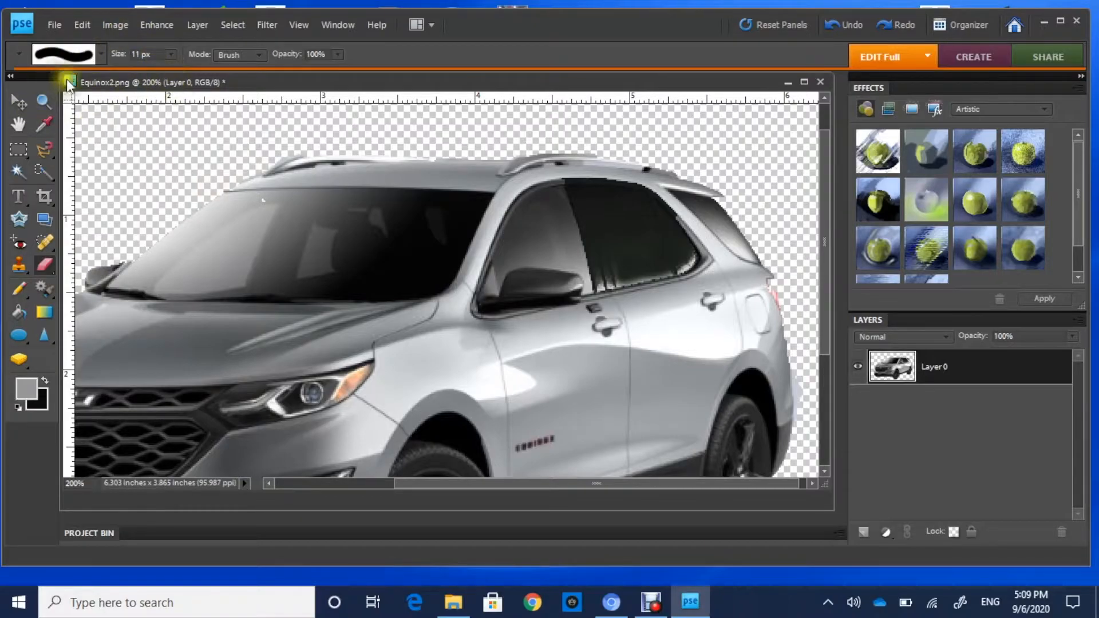
pyautogui.click(43, 102)
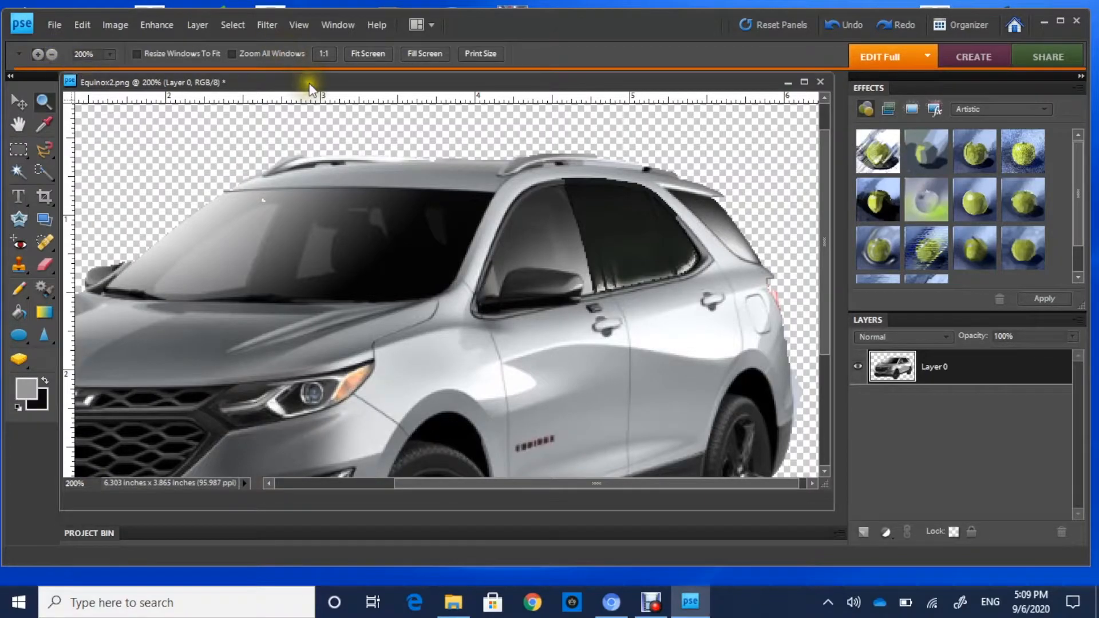
# Create a new blank RGB image 10 by 8 inches at 300 pixels/inch with a white background
pyautogui.click(378, 52)
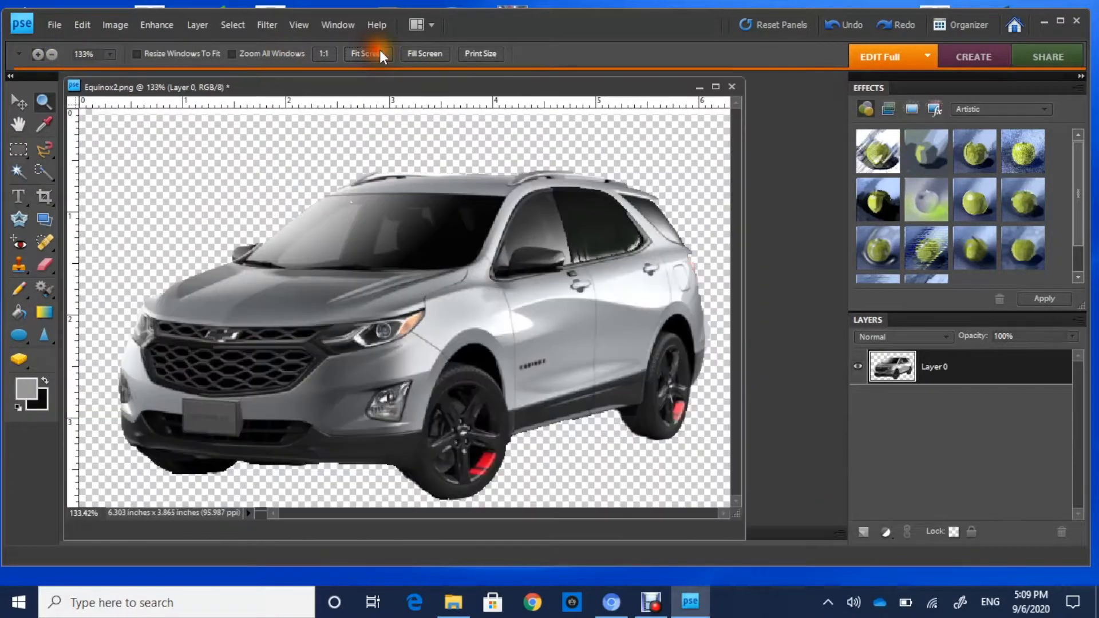
pyautogui.click(17, 102)
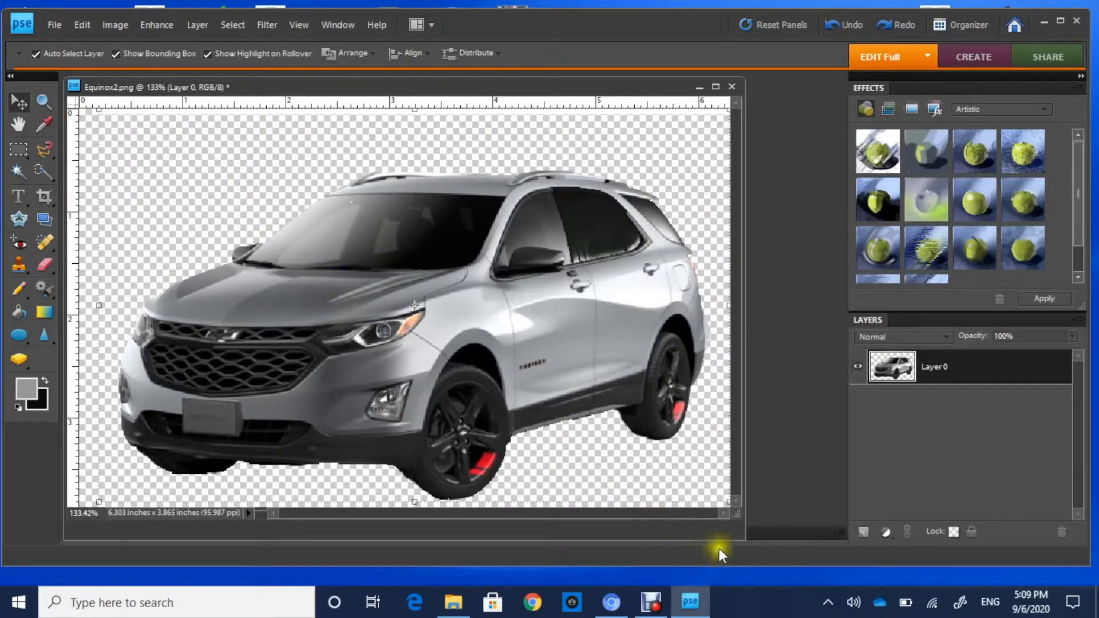
pyautogui.moveTo(740, 523); pyautogui.dragTo(818, 544)
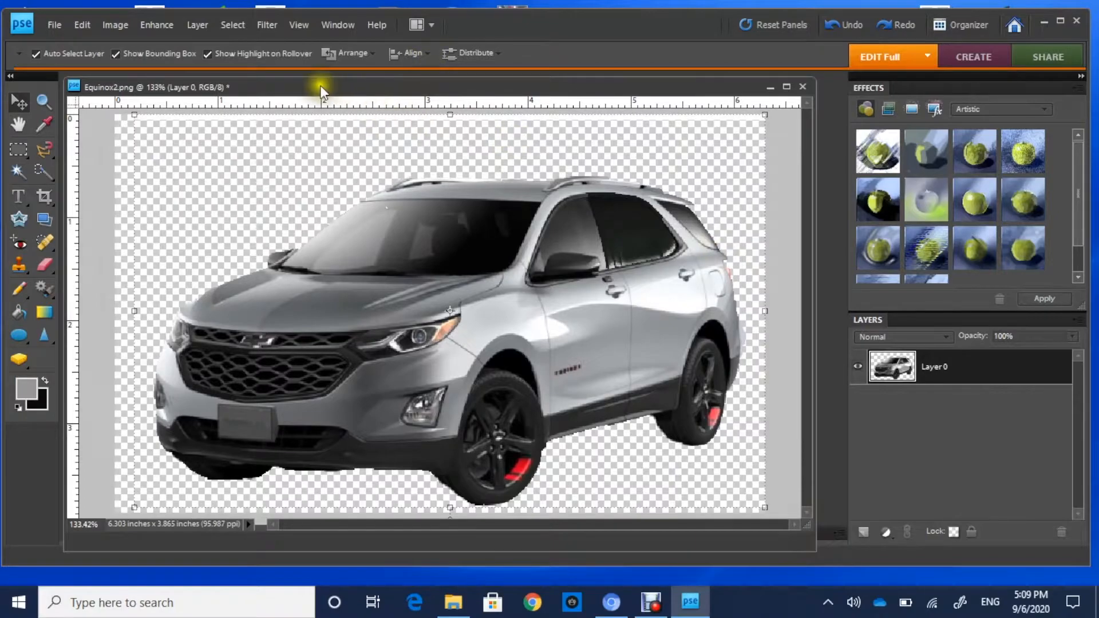
pyautogui.click(50, 21)
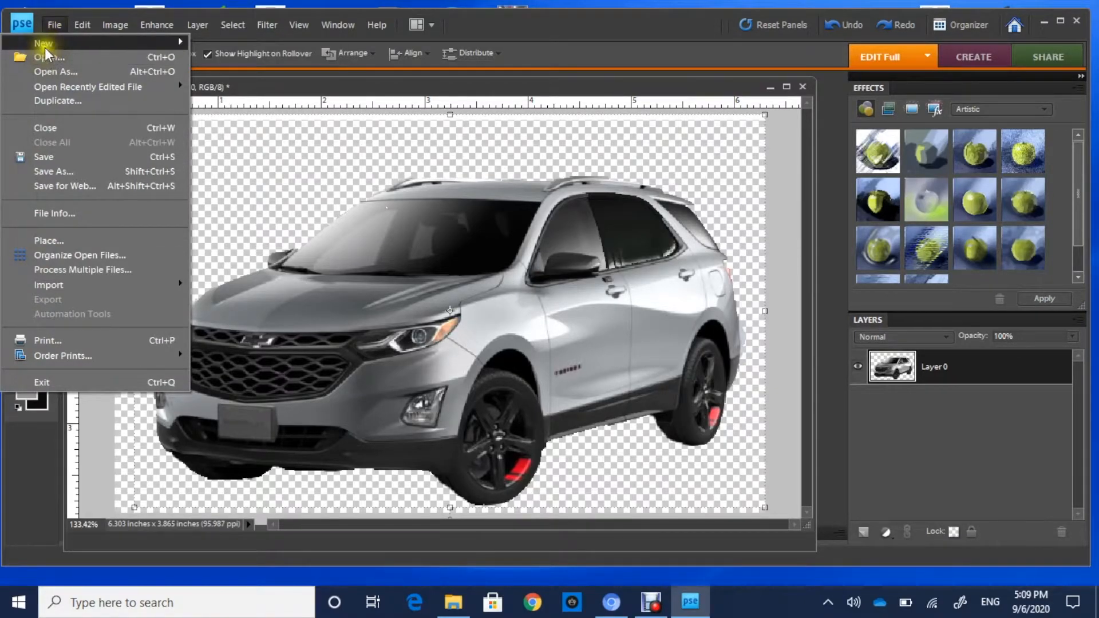
pyautogui.moveTo(43, 46)
pyautogui.click(211, 42)
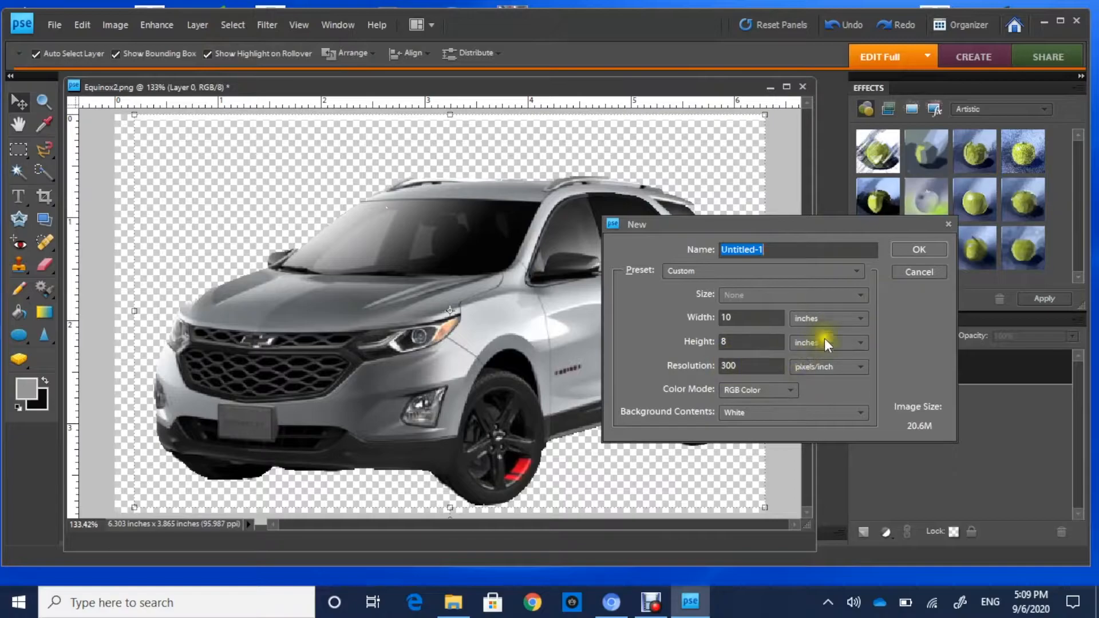
pyautogui.click(914, 249)
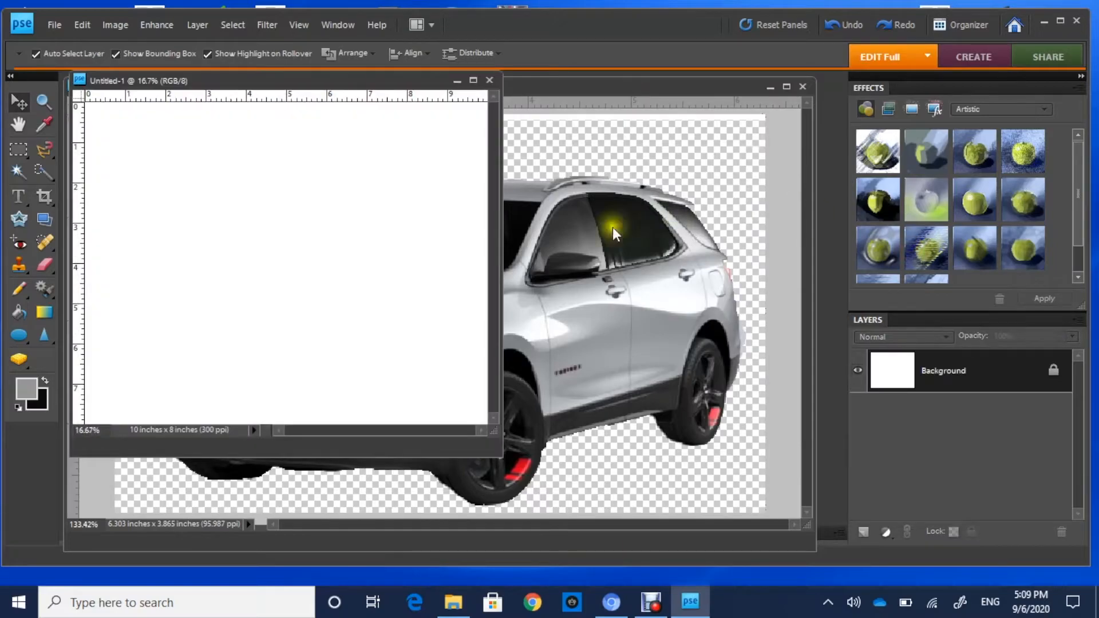
pyautogui.moveTo(496, 458); pyautogui.dragTo(779, 471)
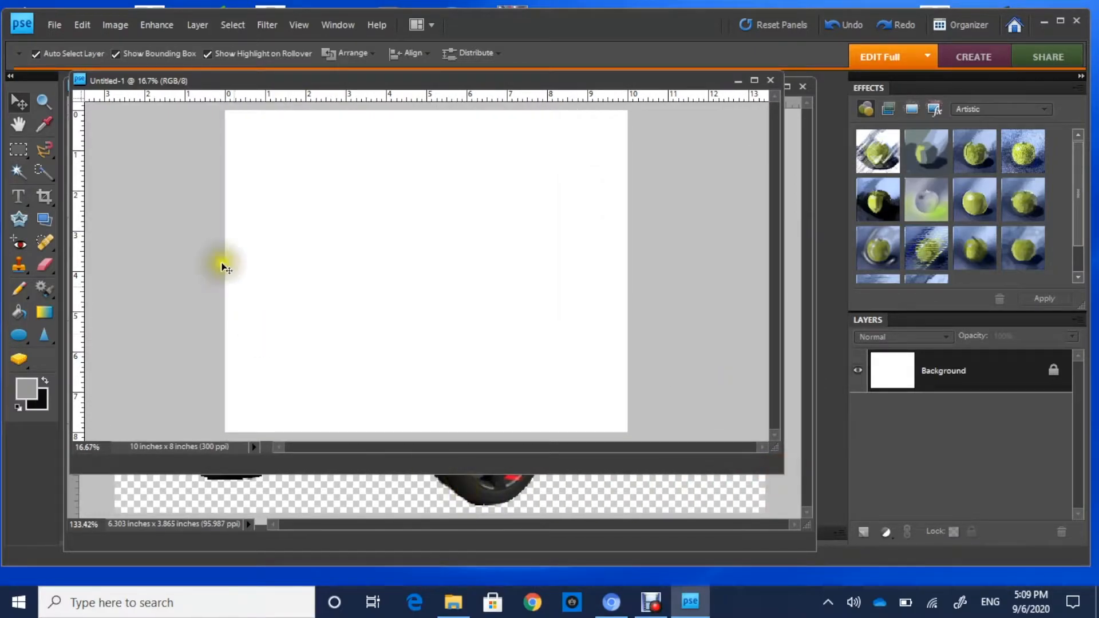
# Copy the cut-out car from Equinox2.png into the blank image and scale it proportionally to about 290% in the lower-left area
pyautogui.click(153, 487)
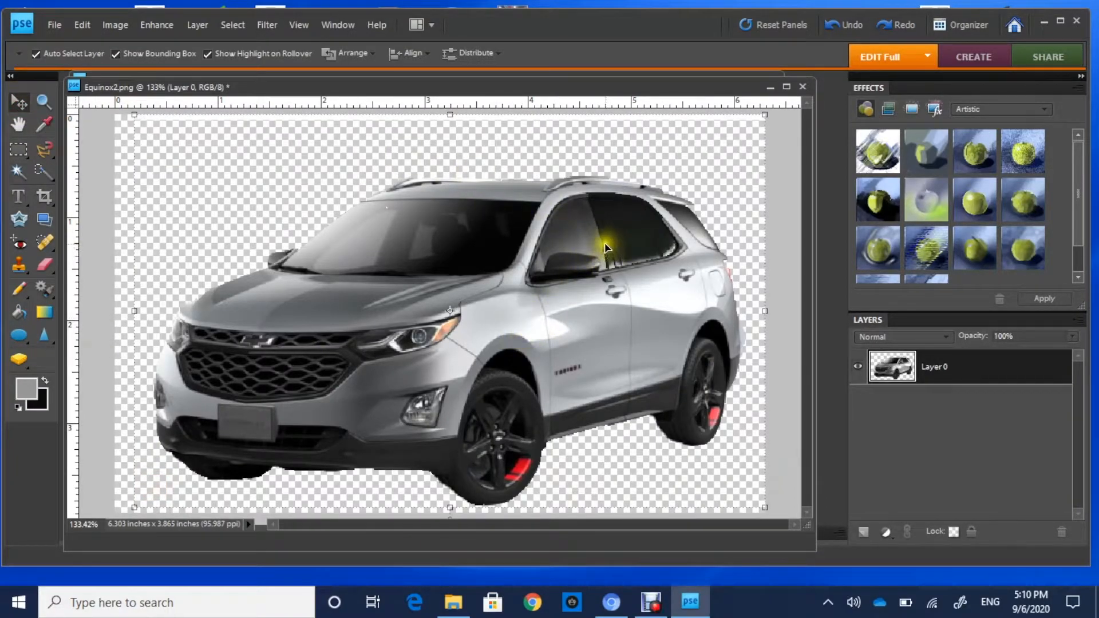
pyautogui.moveTo(817, 206); pyautogui.dragTo(709, 189)
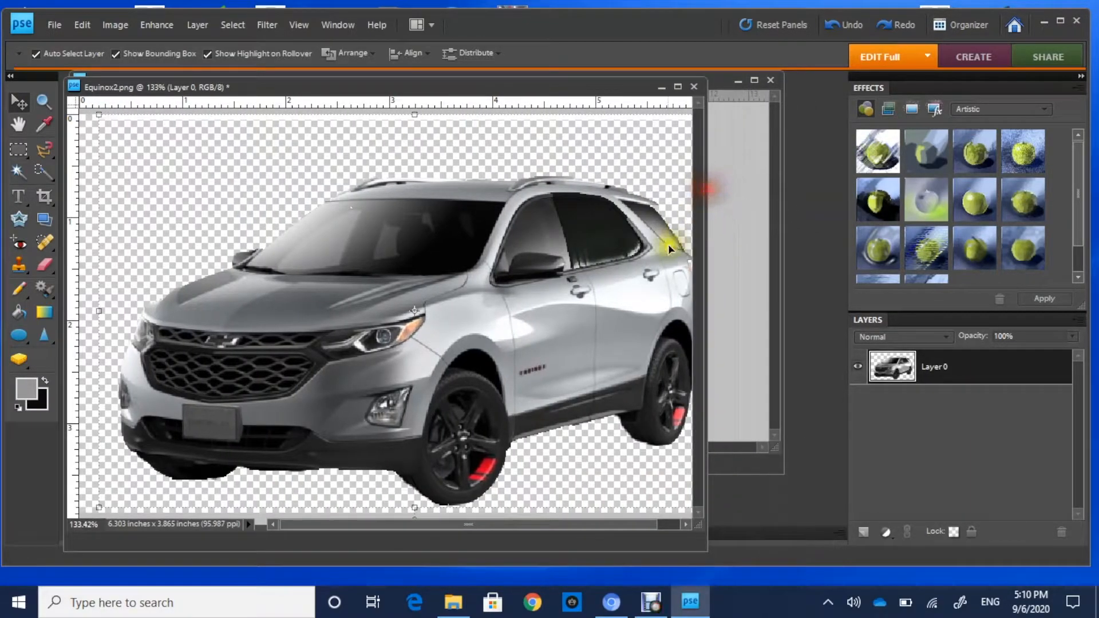
pyautogui.click(626, 286)
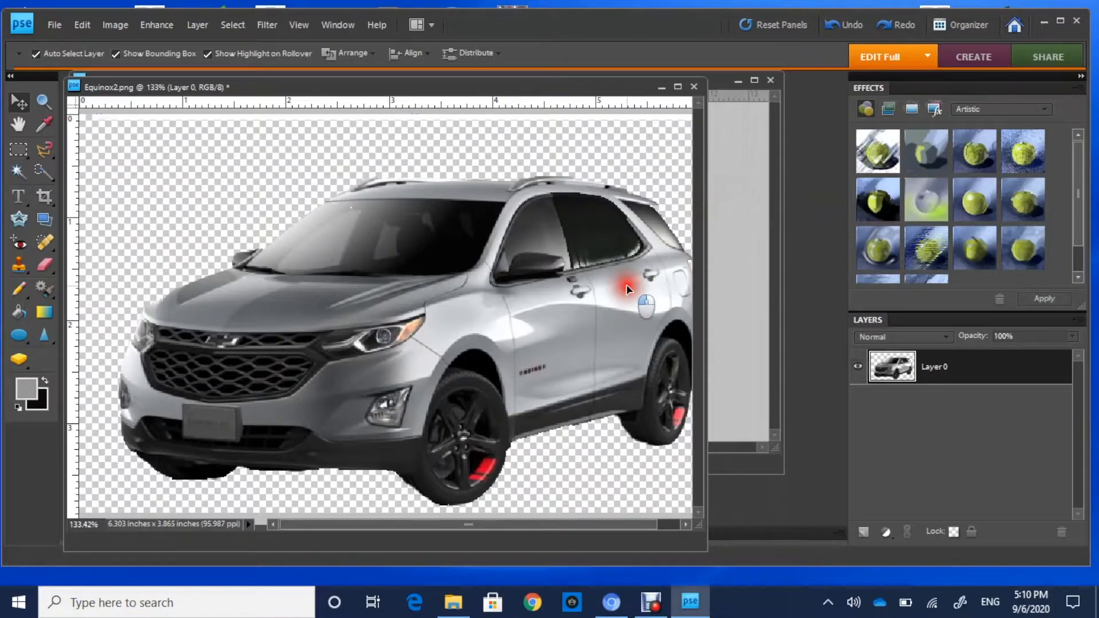
pyautogui.moveTo(627, 284); pyautogui.dragTo(734, 245)
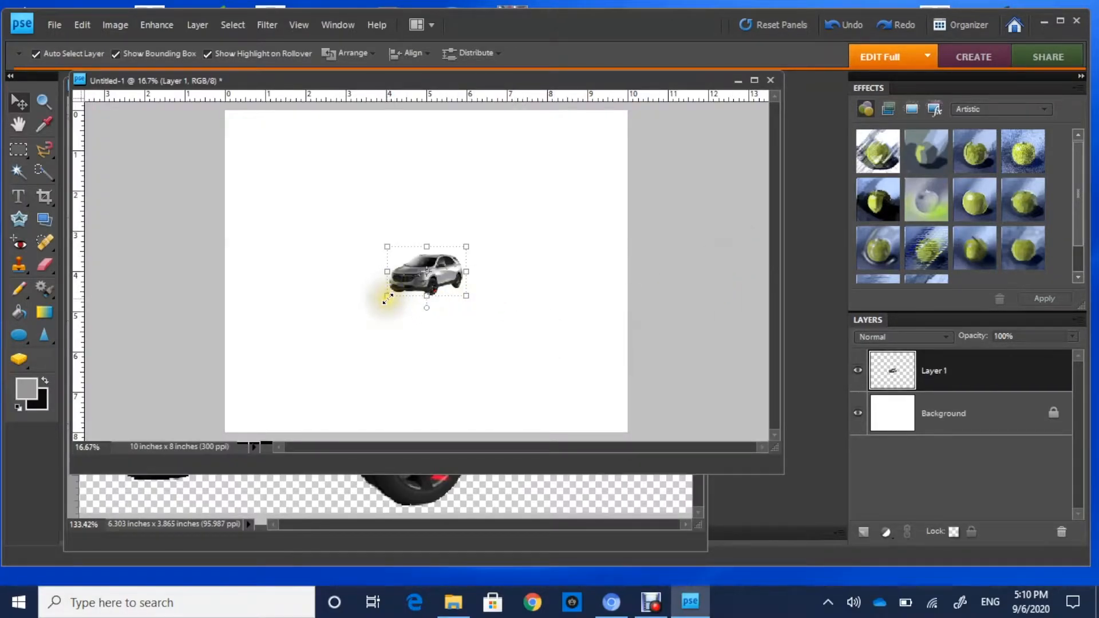
pyautogui.moveTo(386, 299); pyautogui.dragTo(266, 438)
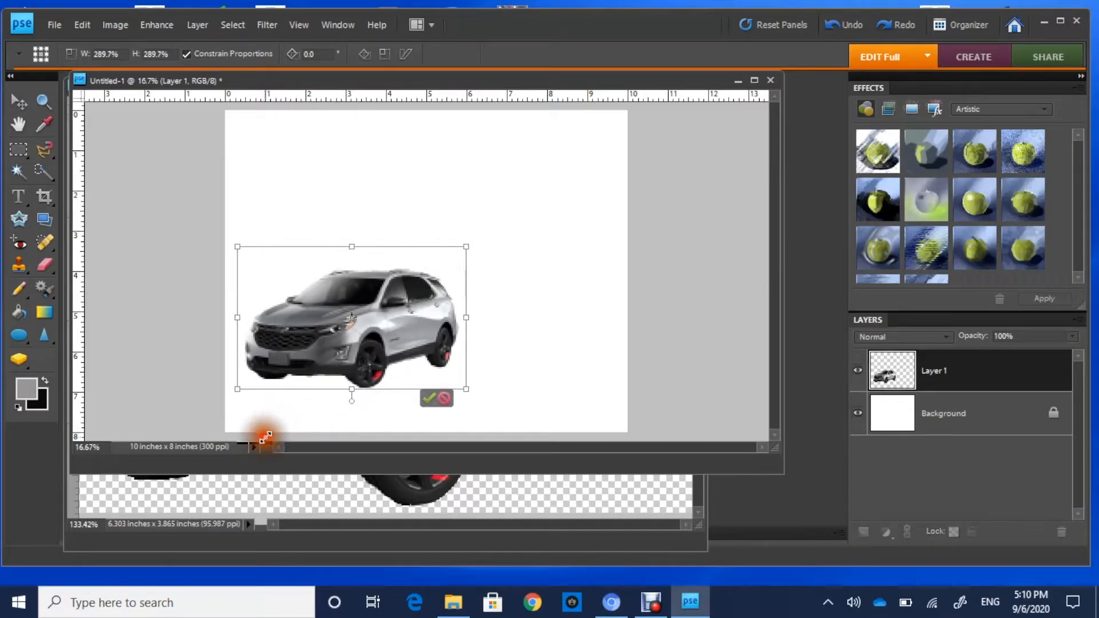
pyautogui.click(428, 396)
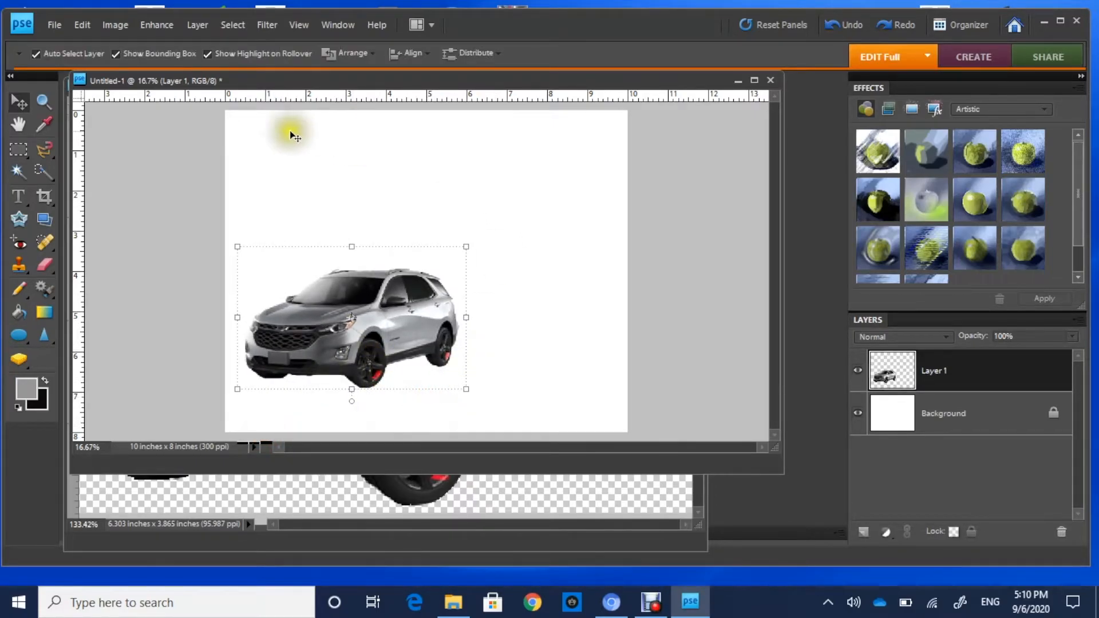
# Place the goldenretriever picture from the Pictures folder into the image, above and to the right of the car
pyautogui.click(55, 20)
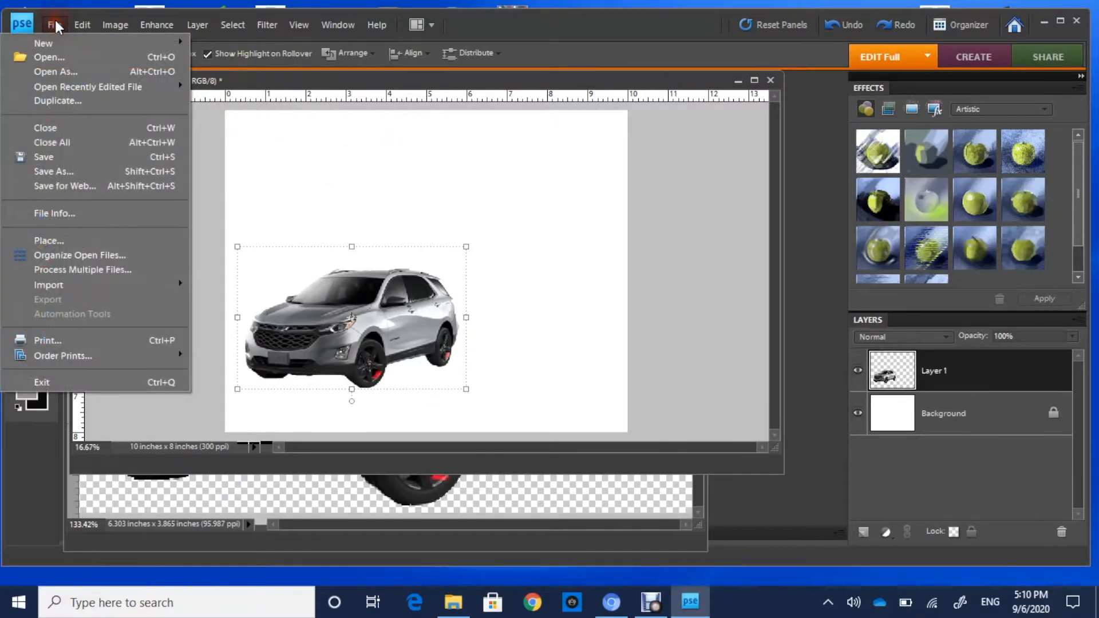
pyautogui.click(55, 239)
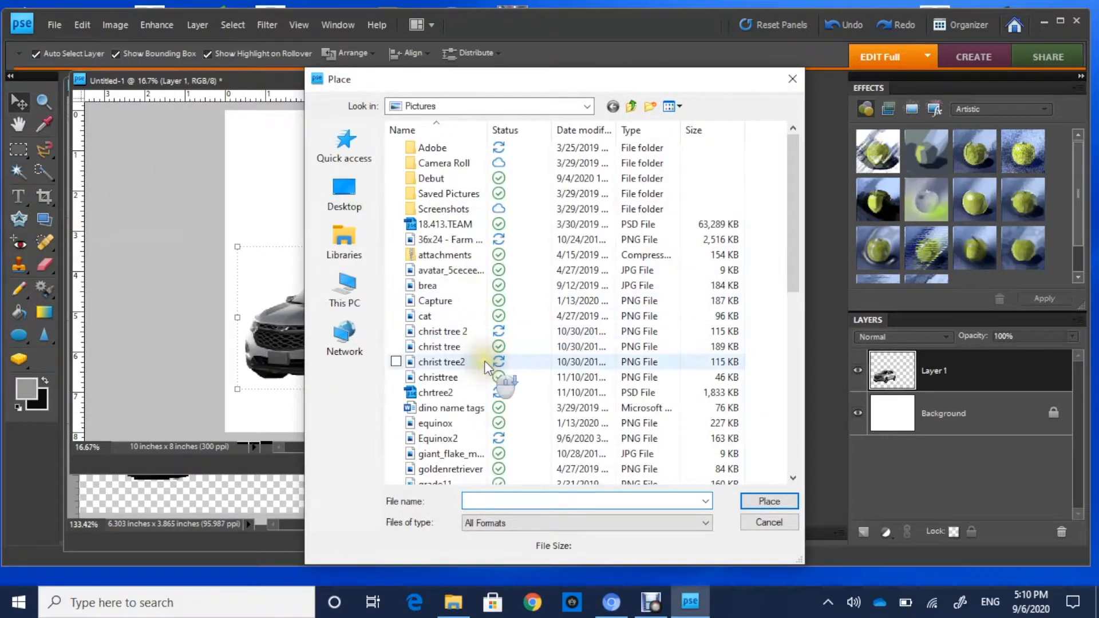
pyautogui.scroll(-1, 484, 361)
pyautogui.scroll(-1, 486, 367)
pyautogui.click(455, 377)
pyautogui.click(764, 503)
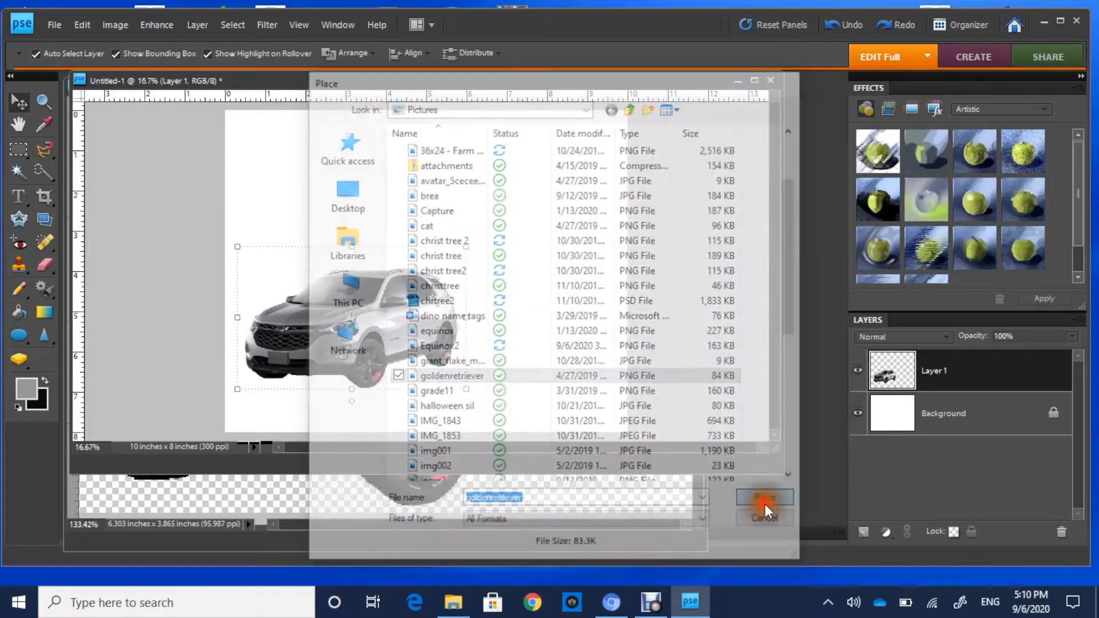
pyautogui.moveTo(484, 264); pyautogui.dragTo(570, 196)
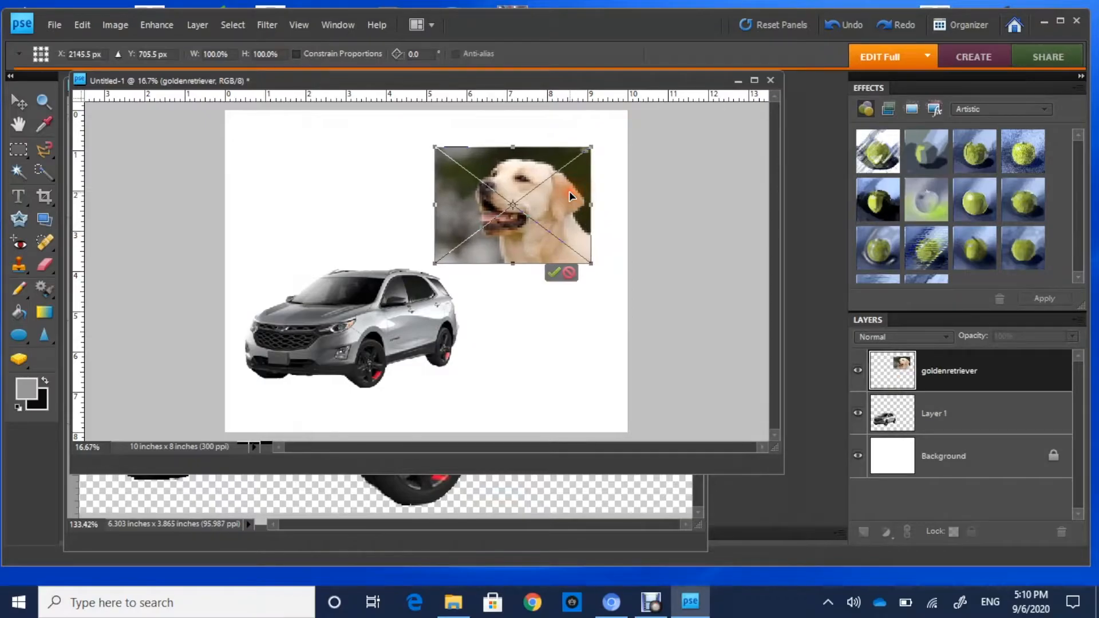
pyautogui.click(554, 275)
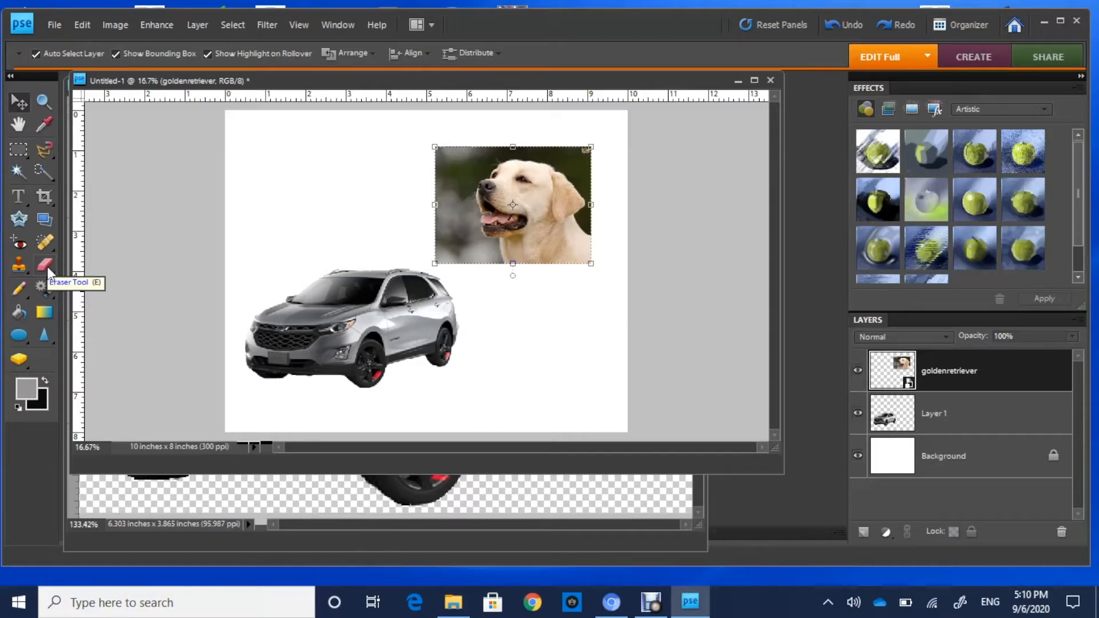
# Select the dog by tracing its full outline with the Magnetic Lasso tool at 33.3% zoom
pyautogui.click(43, 103)
pyautogui.click(568, 170)
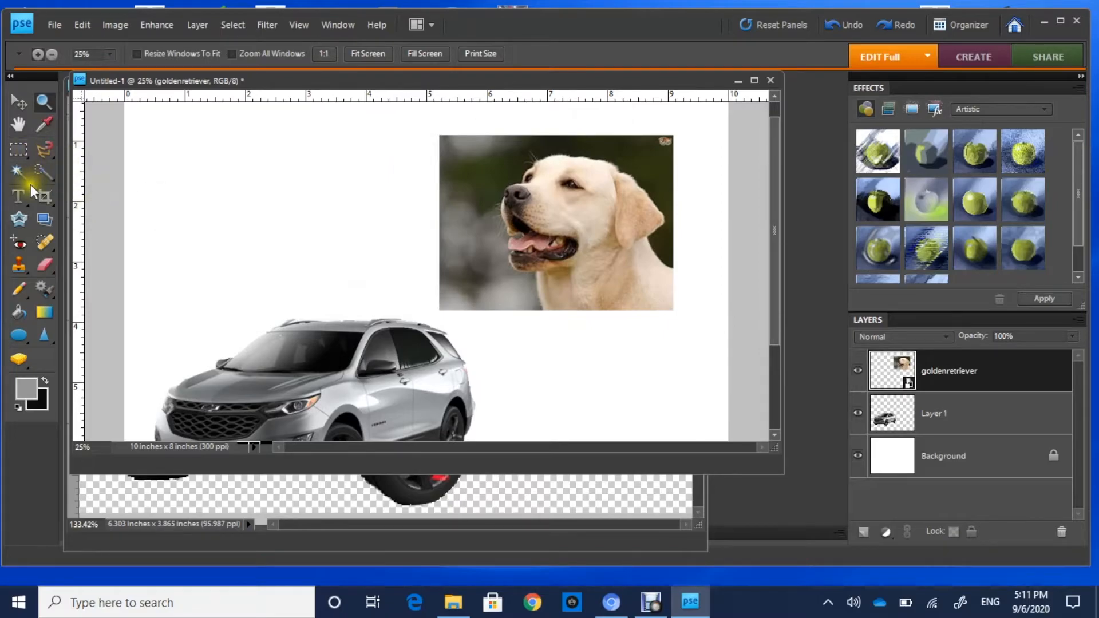
pyautogui.click(47, 152)
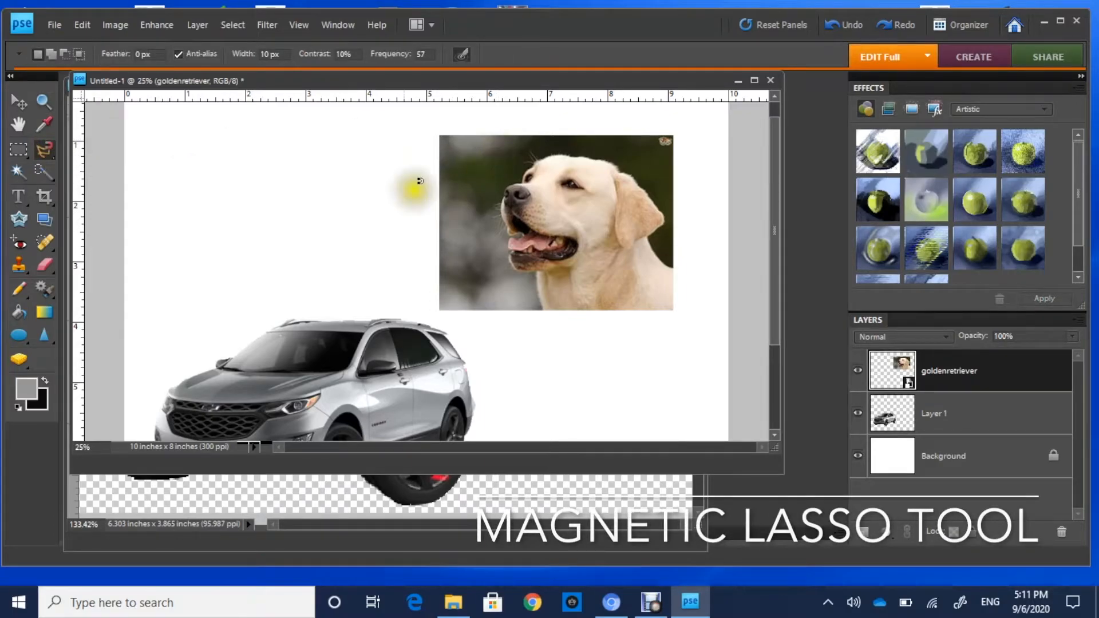
pyautogui.click(44, 102)
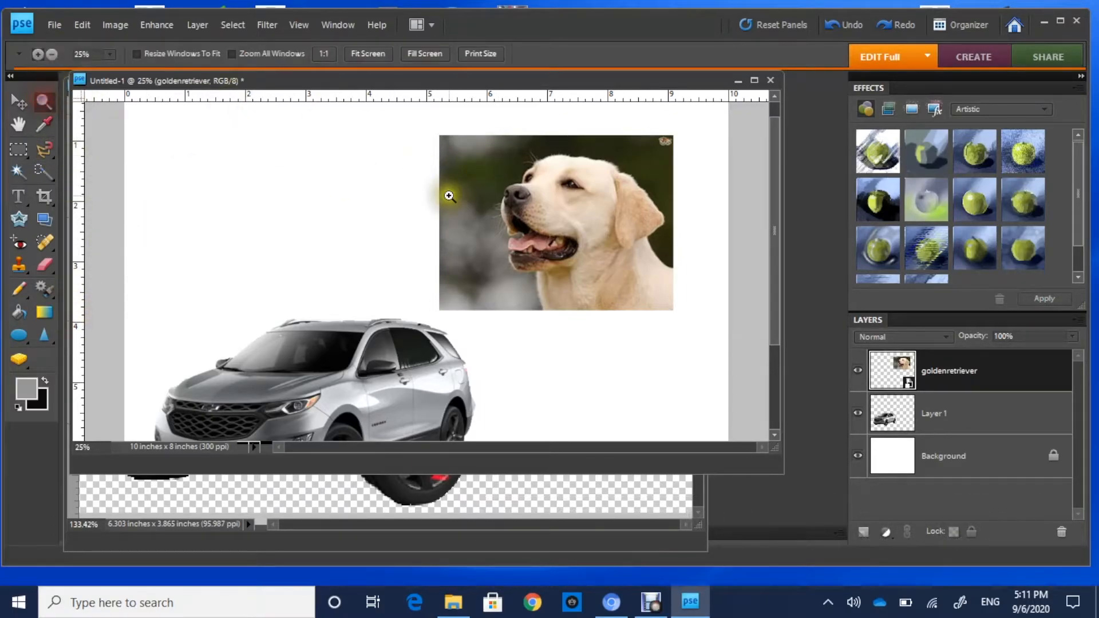
pyautogui.click(579, 175)
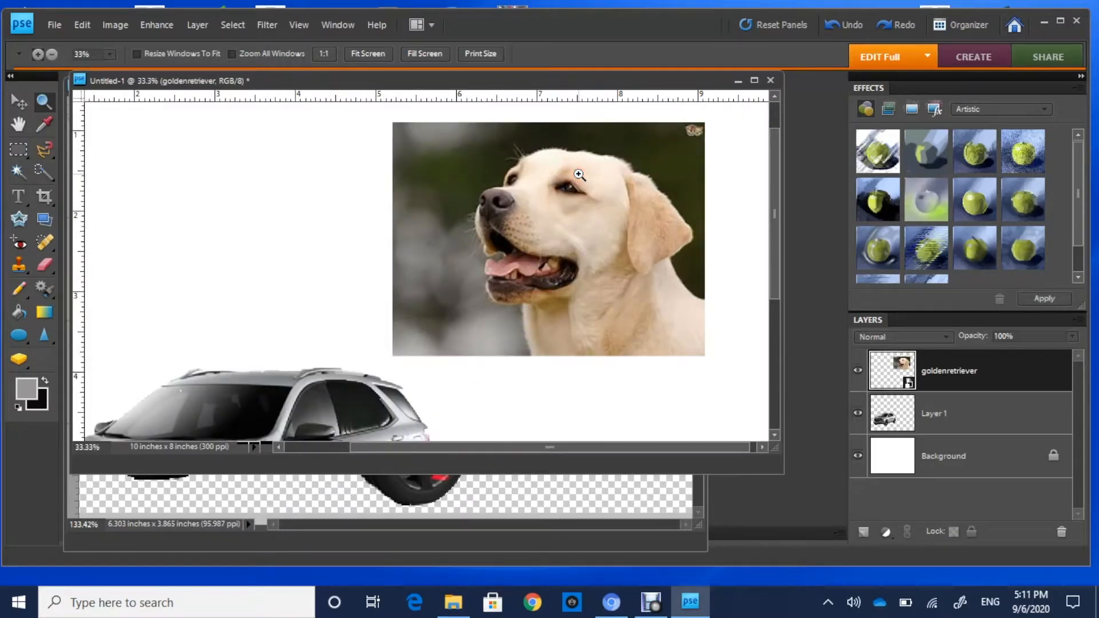
pyautogui.click(44, 149)
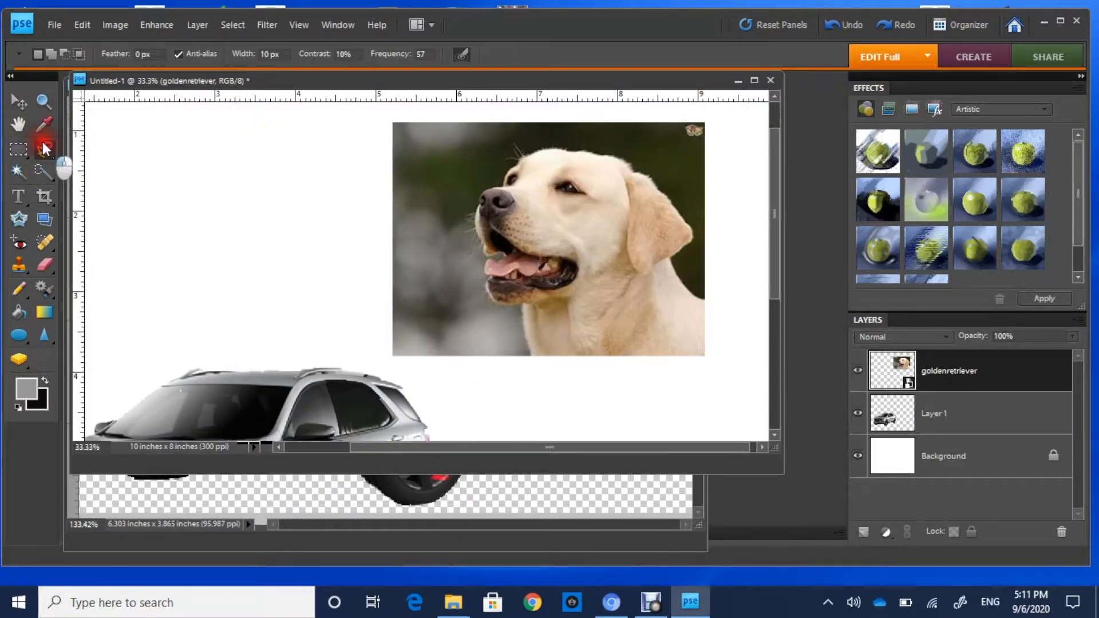
pyautogui.click(572, 146)
pyautogui.moveTo(570, 152)
pyautogui.mouseDown()
pyautogui.moveTo(525, 148)
pyautogui.moveTo(507, 179)
pyautogui.moveTo(486, 186)
pyautogui.moveTo(487, 241)
pyautogui.mouseUp()
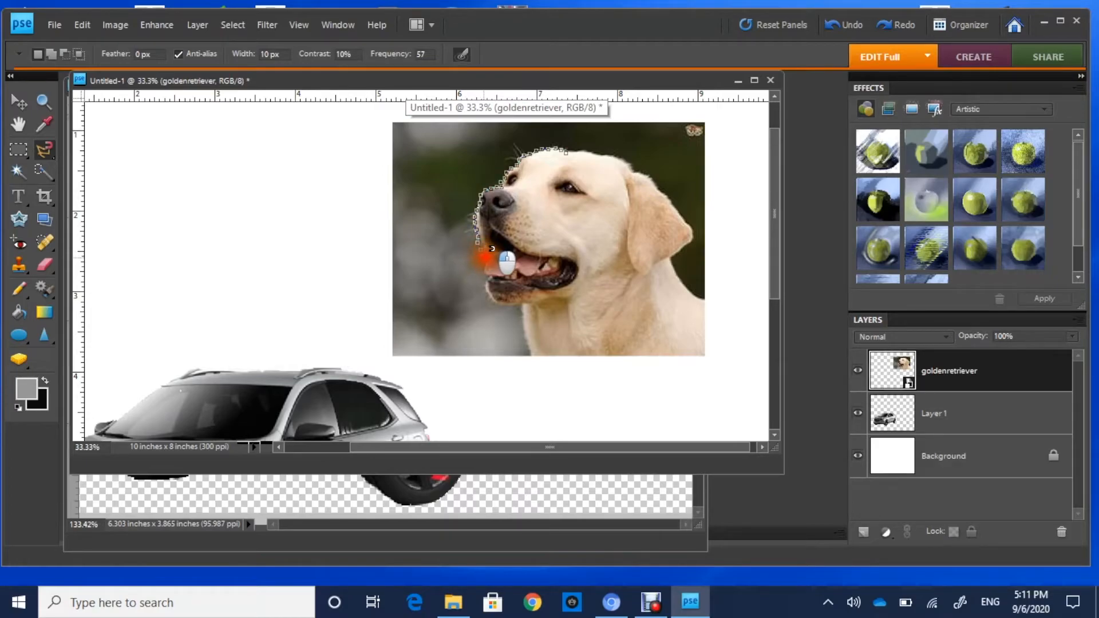
pyautogui.moveTo(495, 255)
pyautogui.mouseDown()
pyautogui.moveTo(498, 297)
pyautogui.moveTo(512, 299)
pyautogui.moveTo(505, 307)
pyautogui.moveTo(520, 304)
pyautogui.moveTo(533, 355)
pyautogui.moveTo(706, 355)
pyautogui.moveTo(700, 293)
pyautogui.moveTo(700, 303)
pyautogui.moveTo(669, 267)
pyautogui.moveTo(696, 225)
pyautogui.moveTo(654, 170)
pyautogui.moveTo(596, 142)
pyautogui.mouseUp()
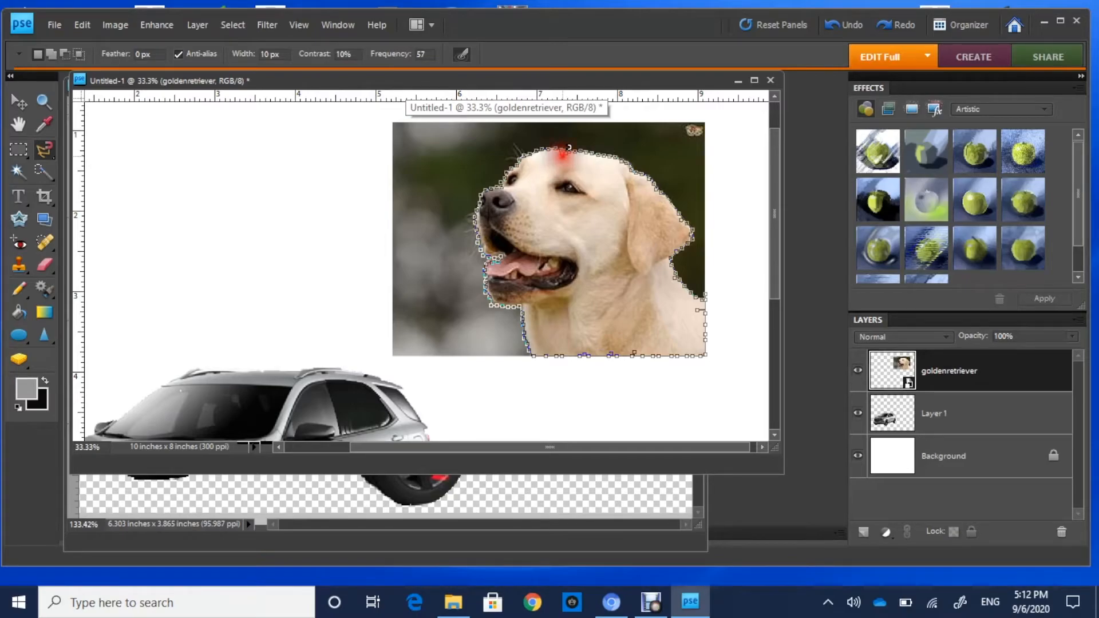
pyautogui.click(569, 148)
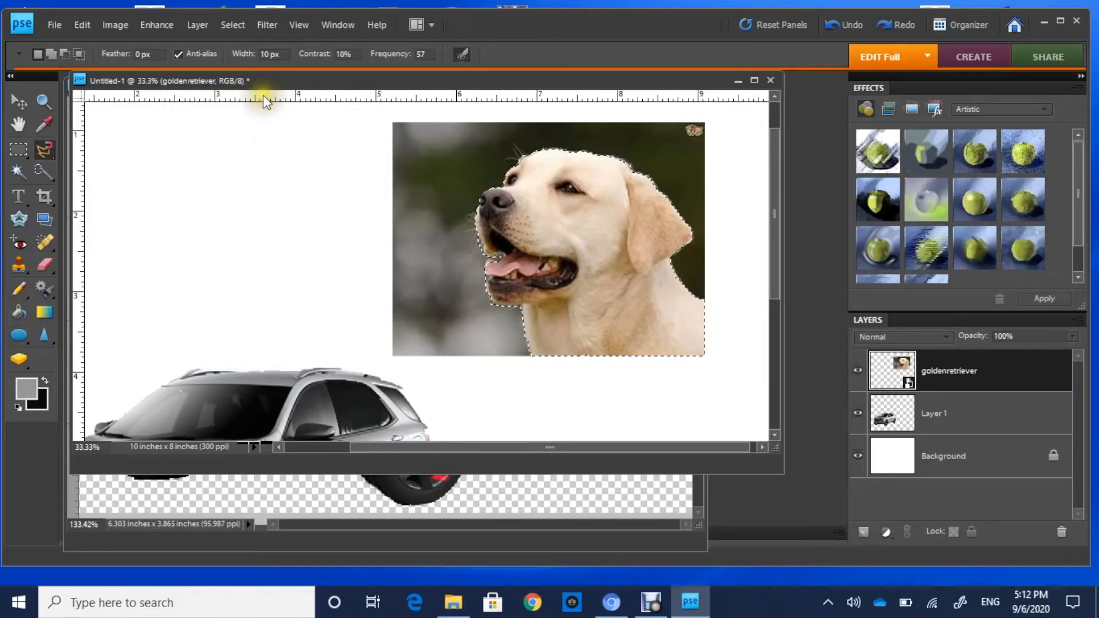
# Simplify the goldenretriever layer and move the selected dog out of its background to the white area above the car
pyautogui.click(200, 23)
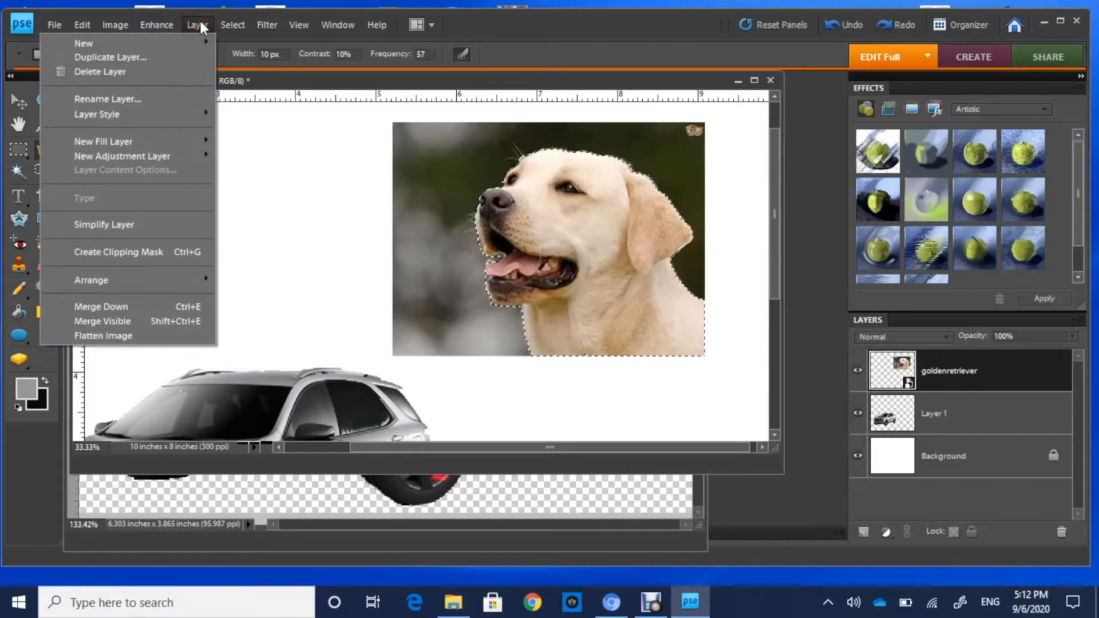
pyautogui.click(118, 225)
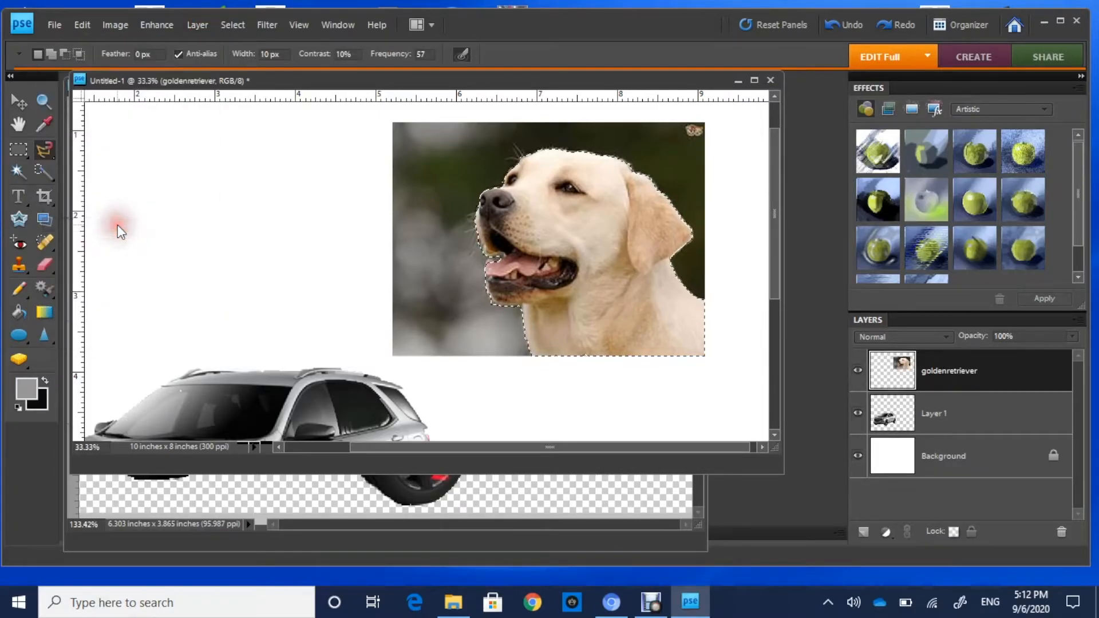
pyautogui.press('v')
pyautogui.click(589, 250)
pyautogui.moveTo(568, 223); pyautogui.dragTo(192, 191)
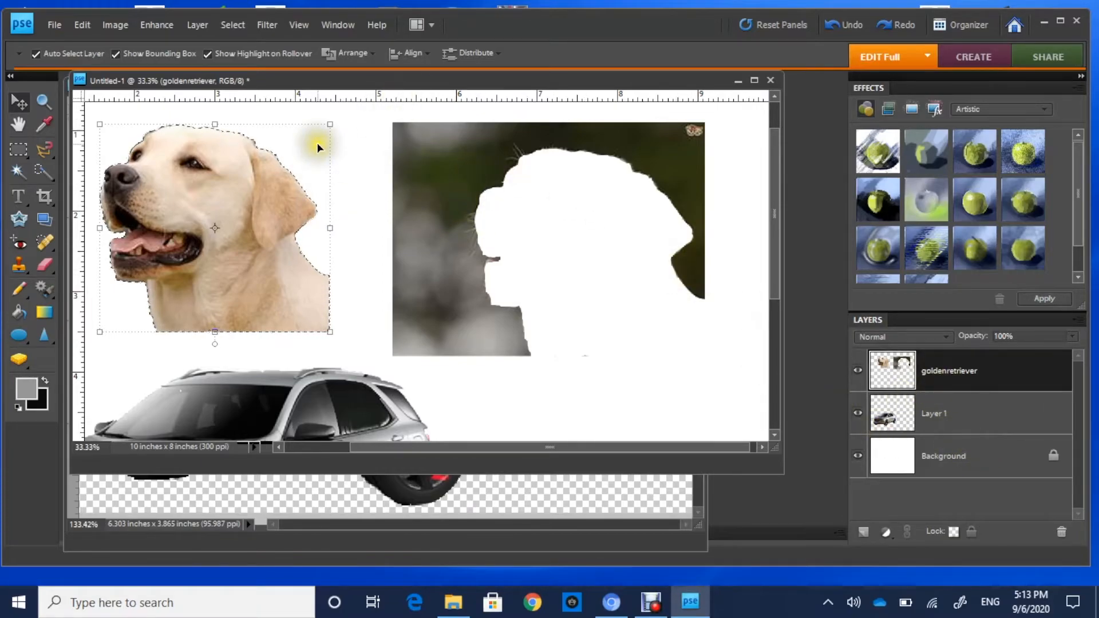
# Scale the selected dog cut-out proportionally down to about 23.7% above the car's hood
pyautogui.moveTo(778, 464); pyautogui.dragTo(837, 532)
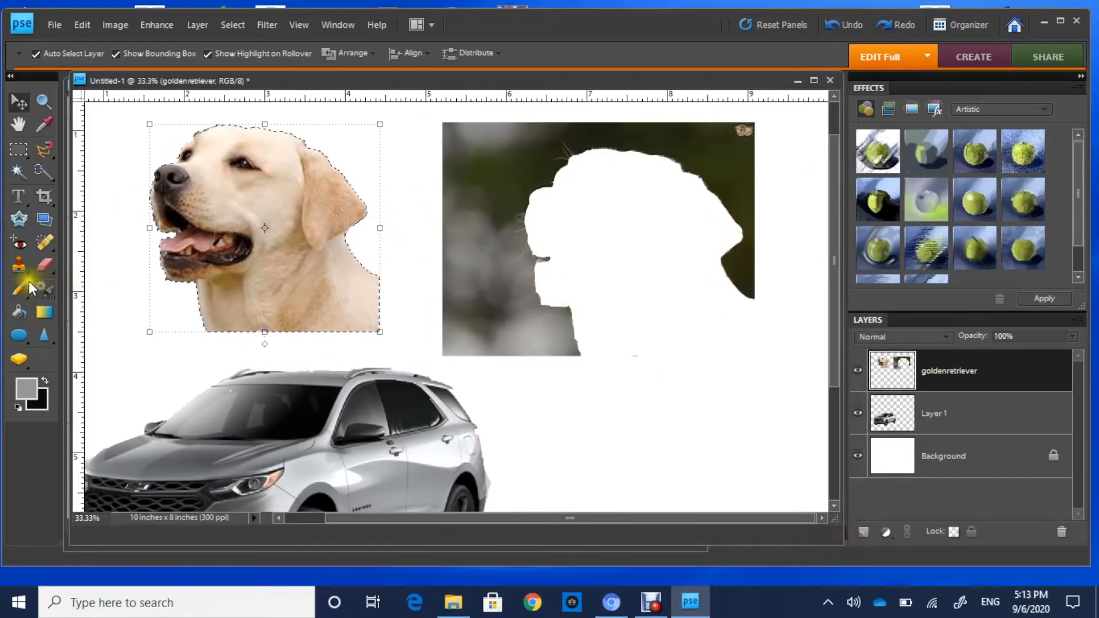
pyautogui.click(42, 102)
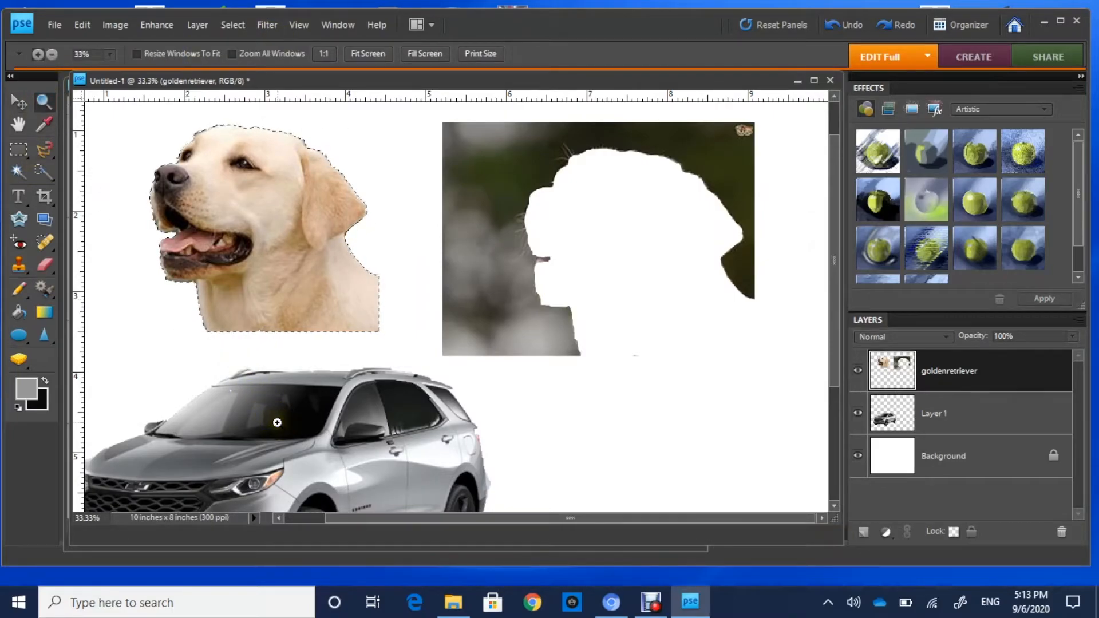
pyautogui.click(51, 54)
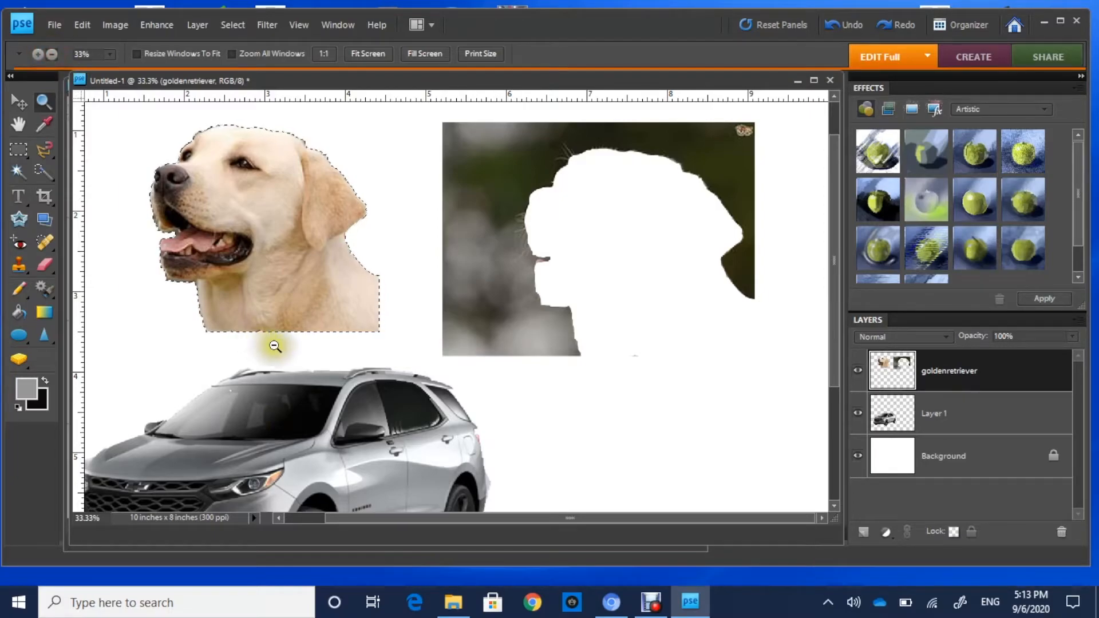
pyautogui.click(301, 381)
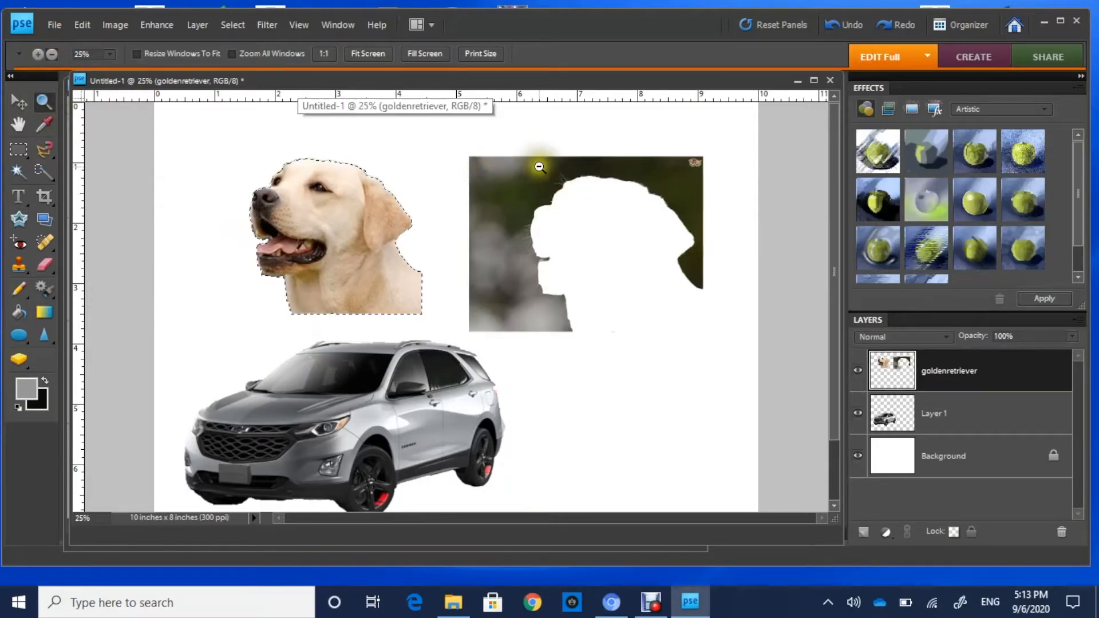
pyautogui.click(19, 101)
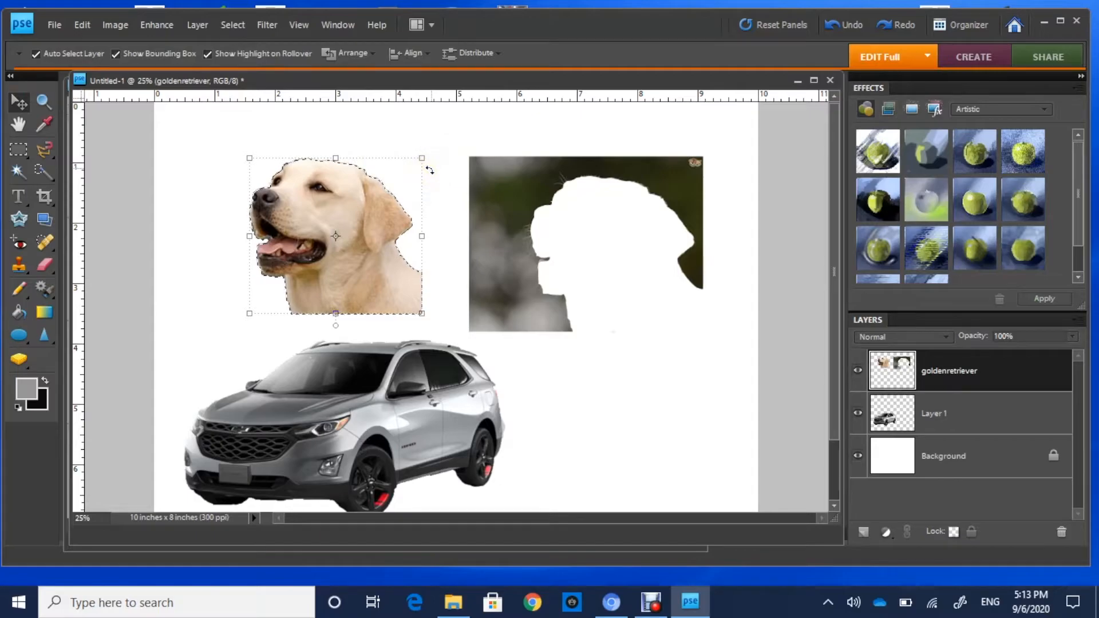
pyautogui.moveTo(423, 158); pyautogui.dragTo(290, 276)
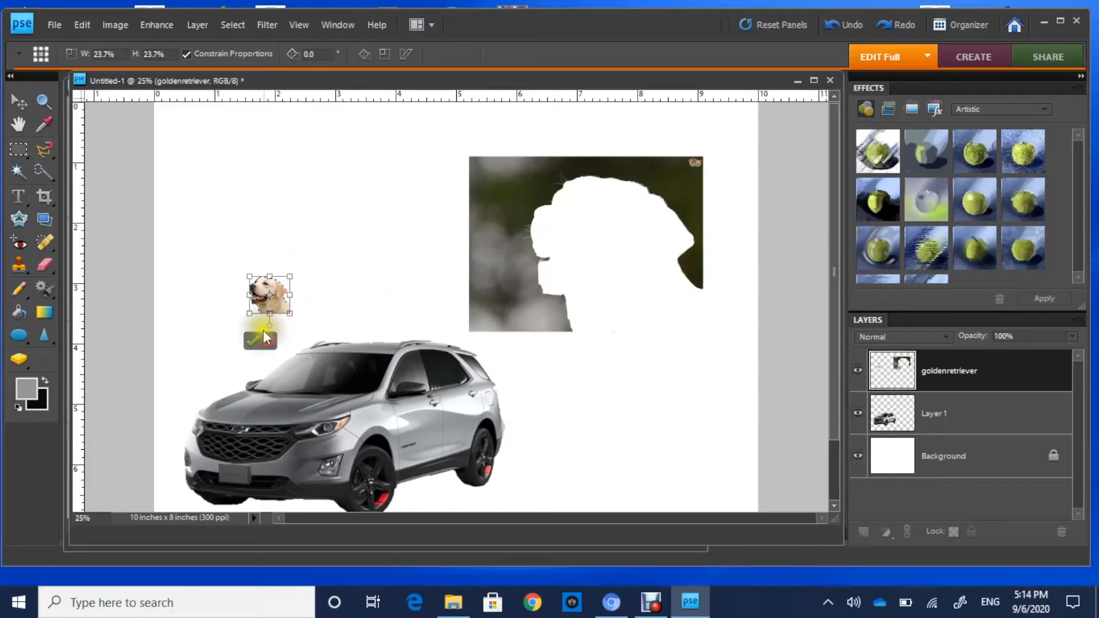
pyautogui.click(252, 340)
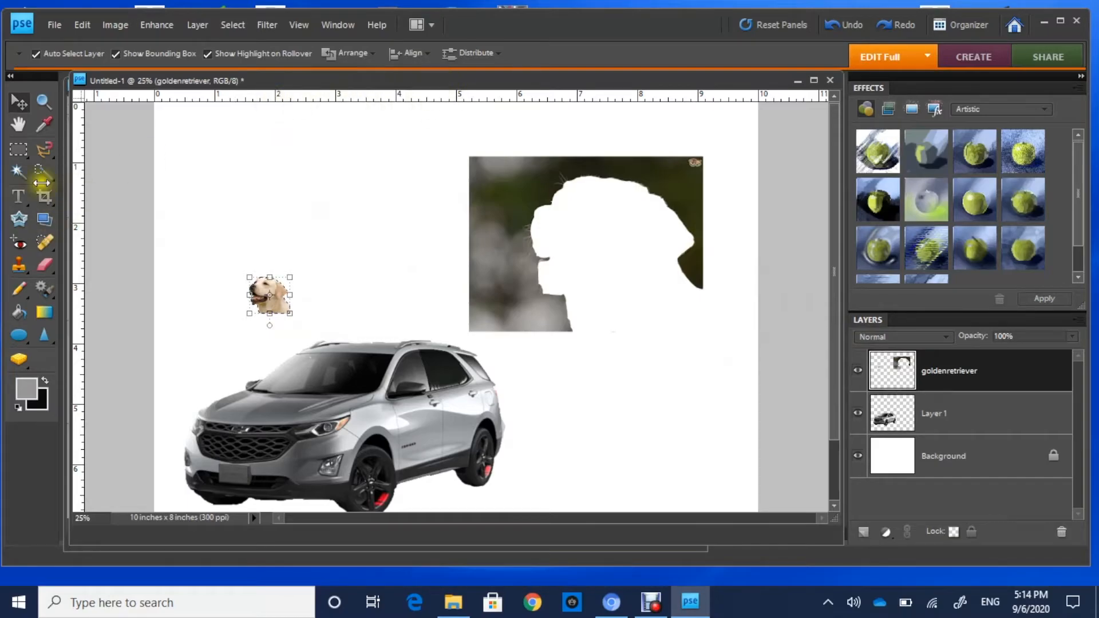
# Move the small dog cut-out onto the car's rear side door window
pyautogui.click(43, 97)
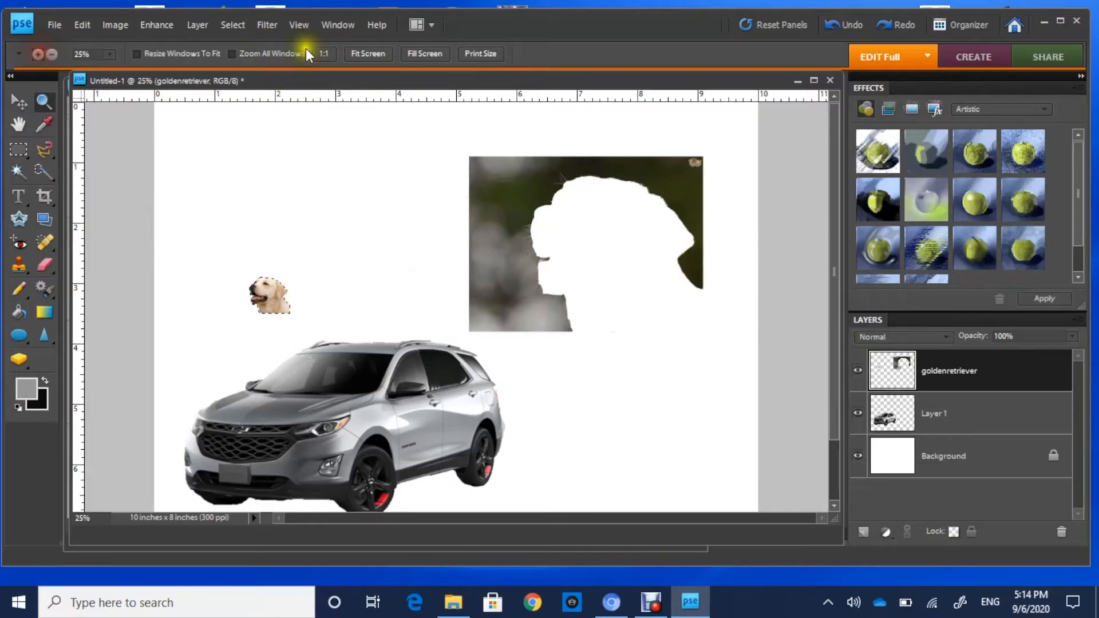
pyautogui.click(416, 54)
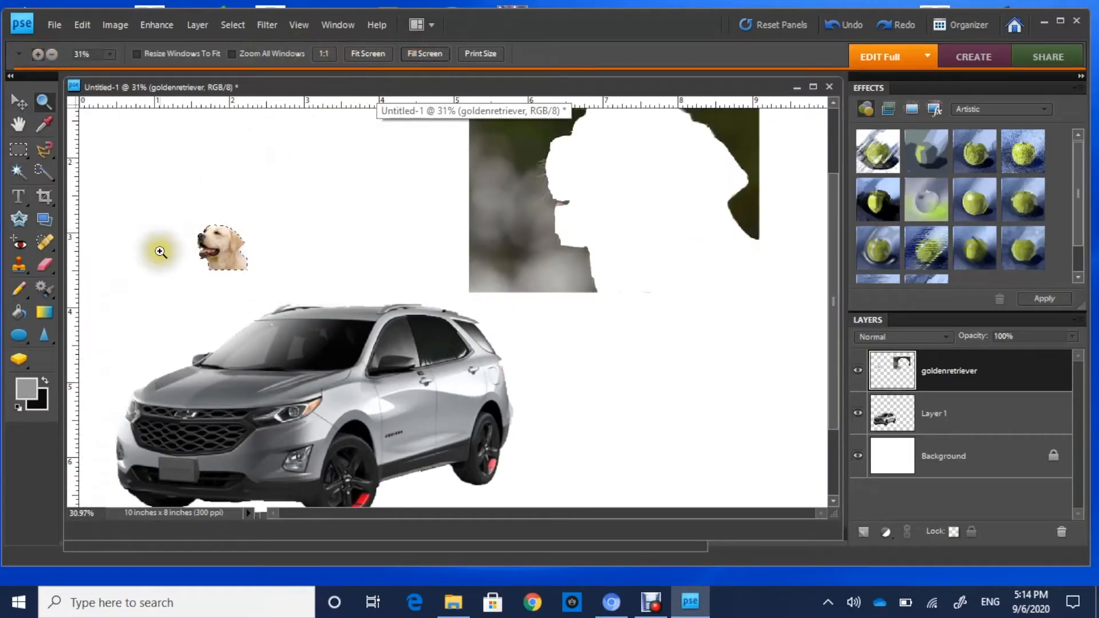
pyautogui.click(157, 284)
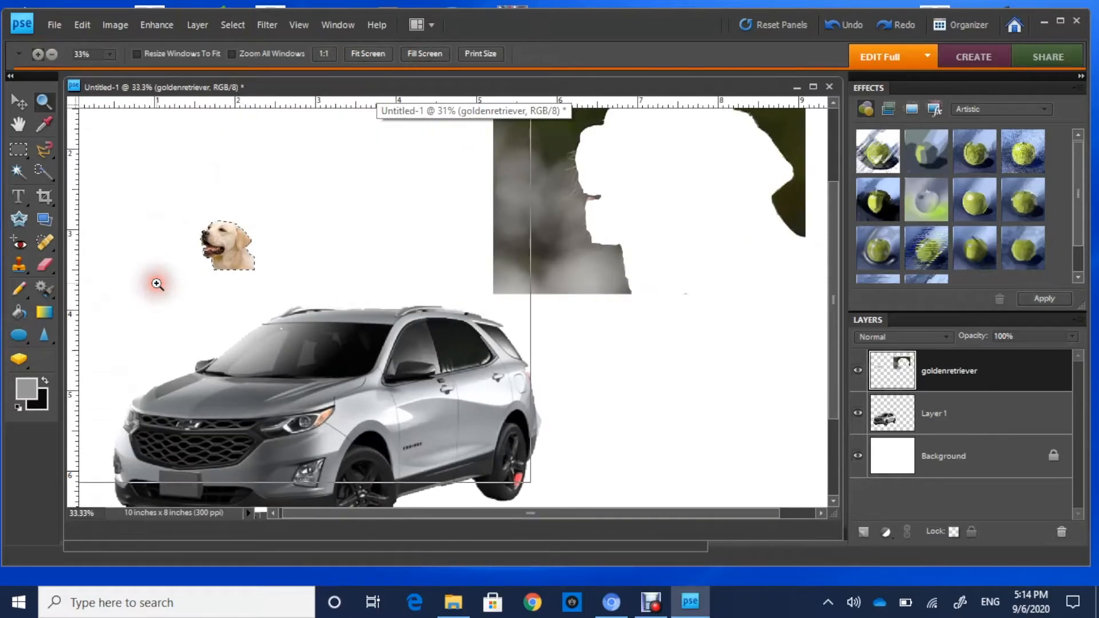
pyautogui.click(155, 282)
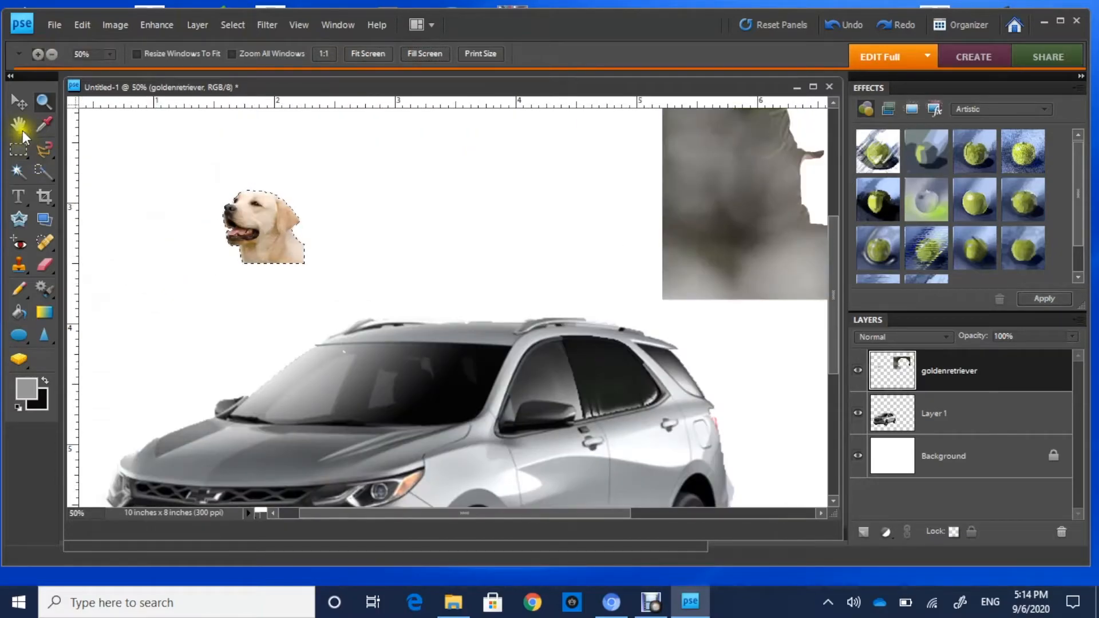
pyautogui.click(19, 102)
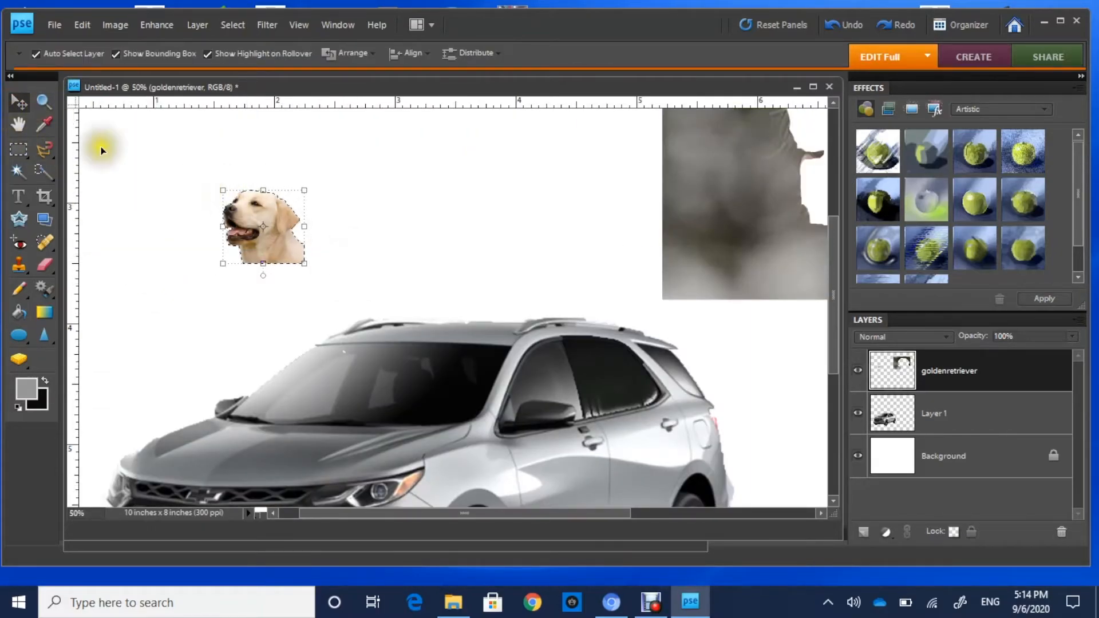
pyautogui.moveTo(279, 227); pyautogui.dragTo(629, 366)
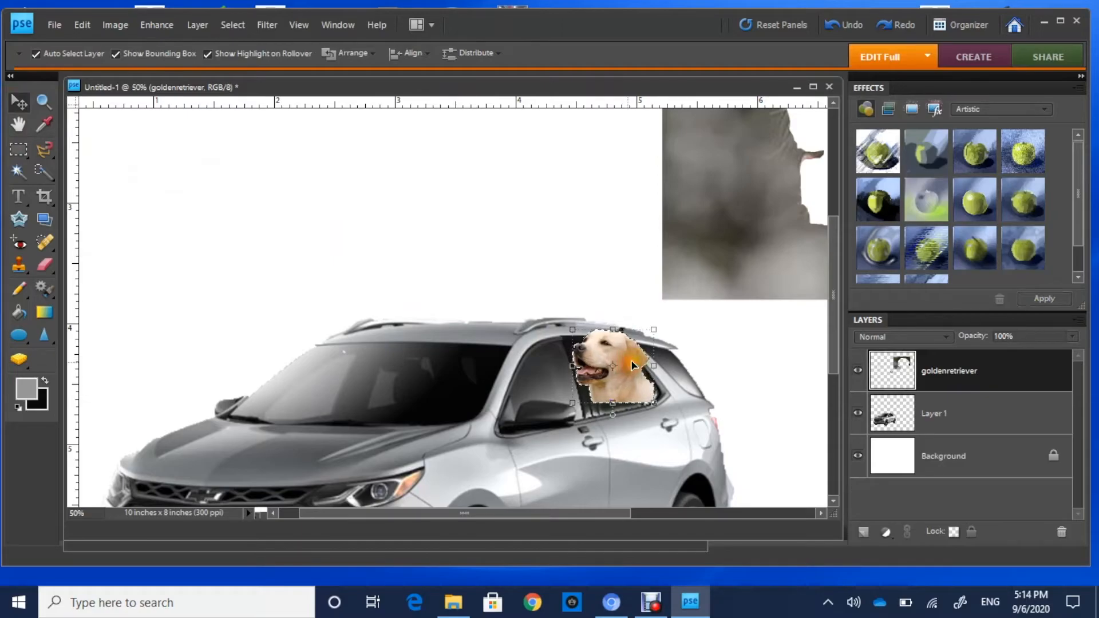
# Rotate the dog by about -11°, scale it to about 83.2%, and nudge it down to the window's lower edge
pyautogui.click(660, 322)
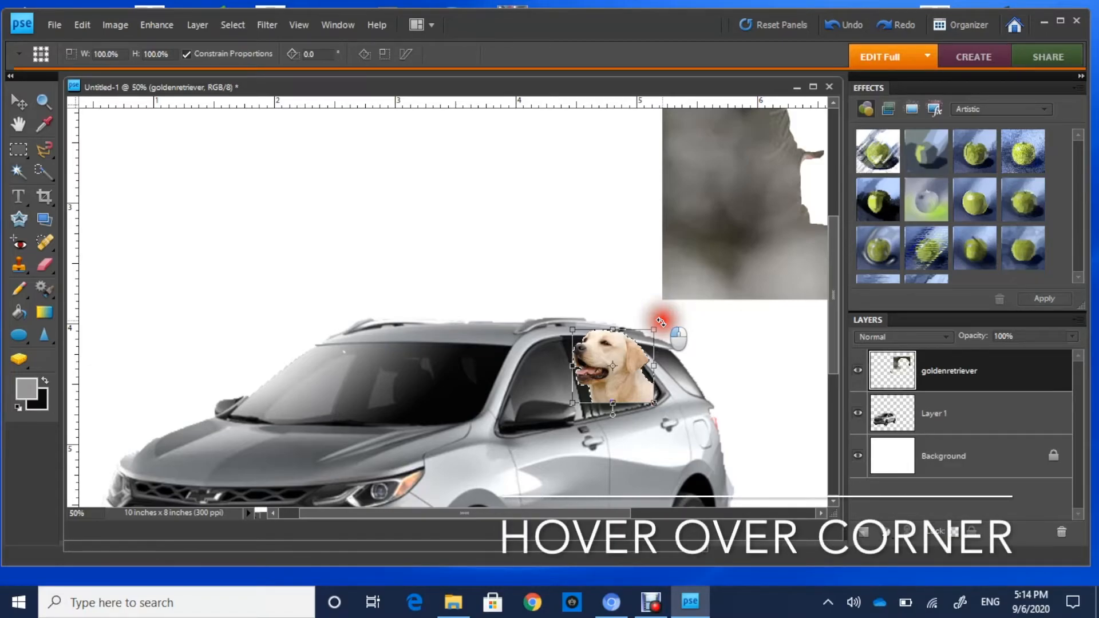
pyautogui.moveTo(660, 322); pyautogui.dragTo(652, 312)
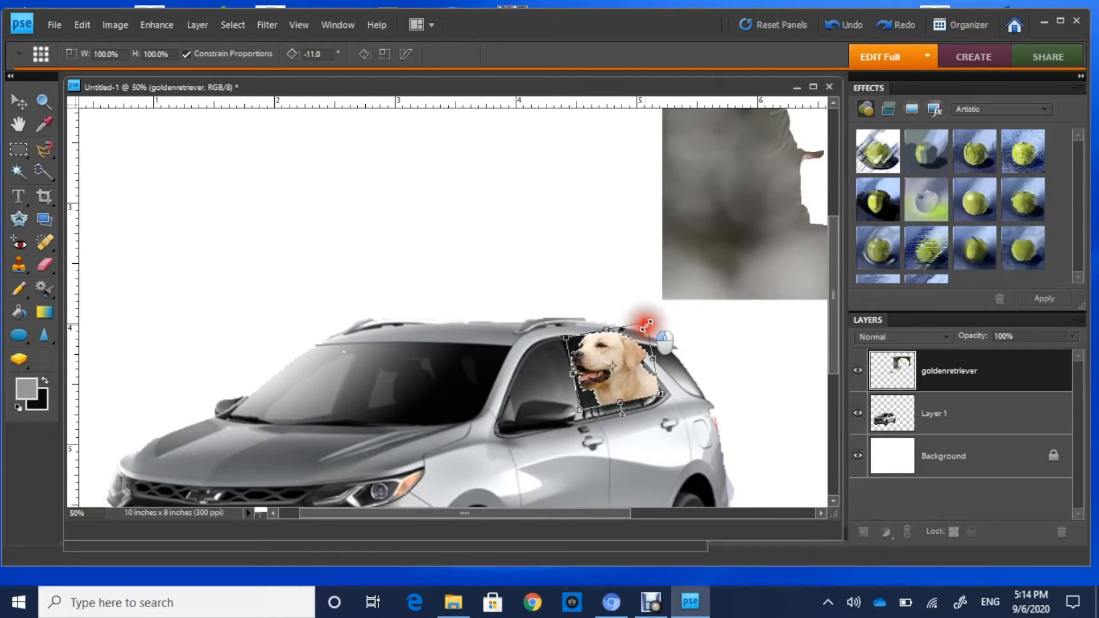
pyautogui.moveTo(646, 325); pyautogui.dragTo(642, 346)
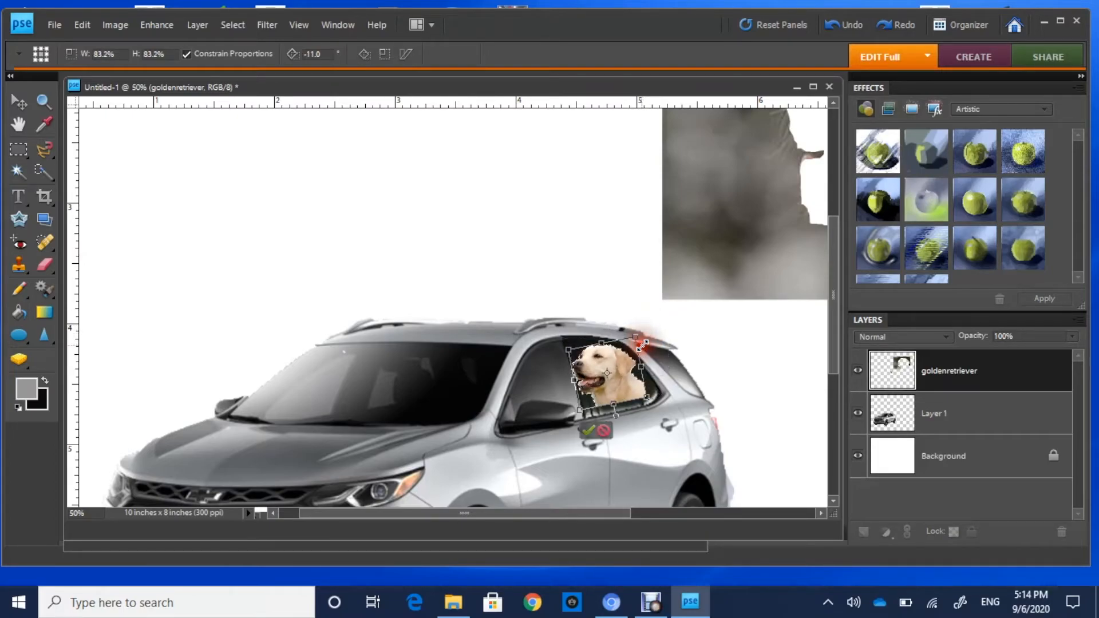
pyautogui.click(589, 430)
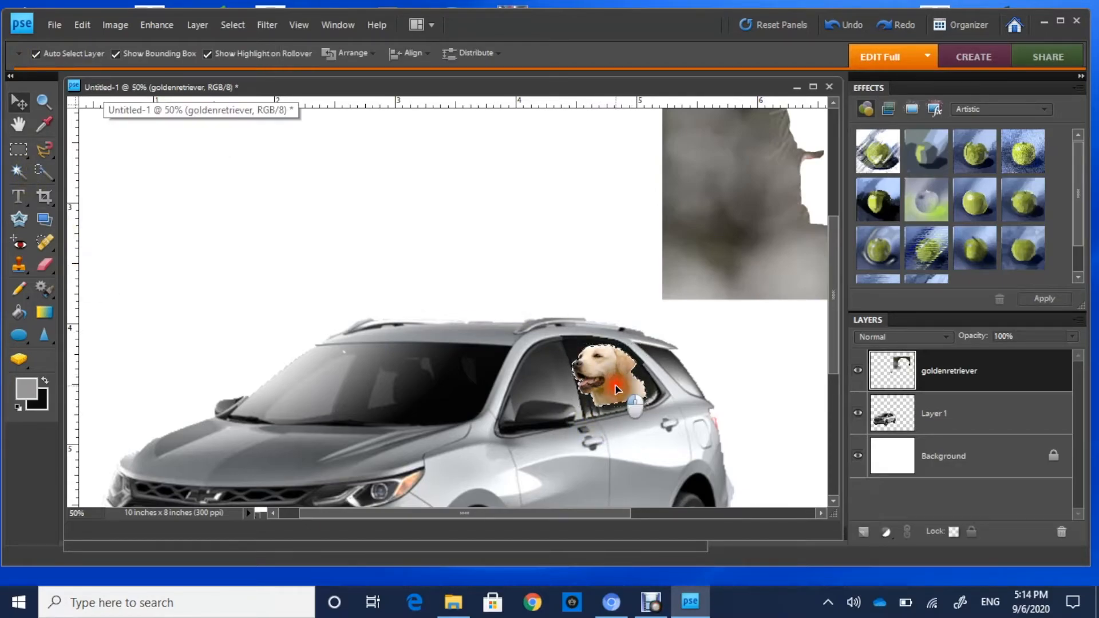
pyautogui.moveTo(616, 389); pyautogui.dragTo(619, 394)
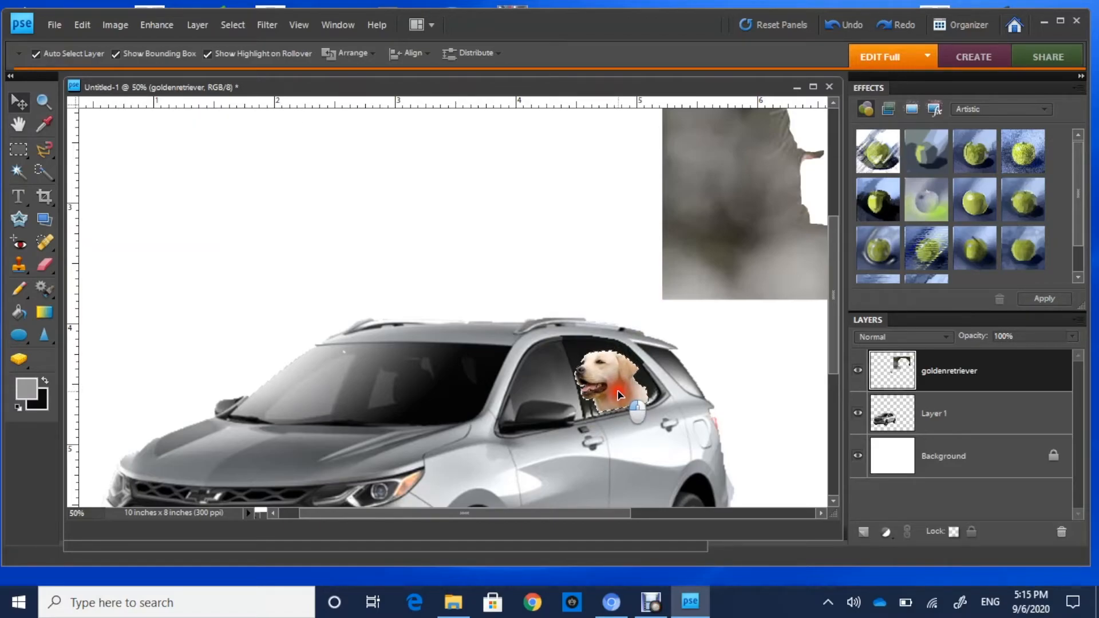
pyautogui.moveTo(618, 394); pyautogui.dragTo(619, 395)
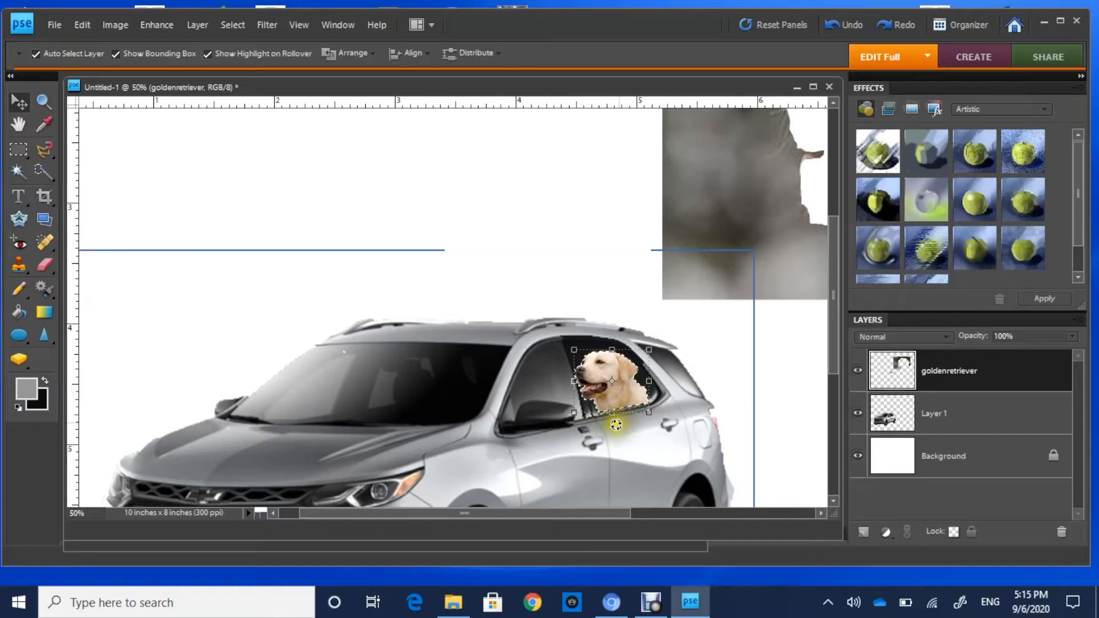
# Deselect the dog and shift the goldenretriever layer slightly toward the rear edge of the side window
pyautogui.click(777, 381)
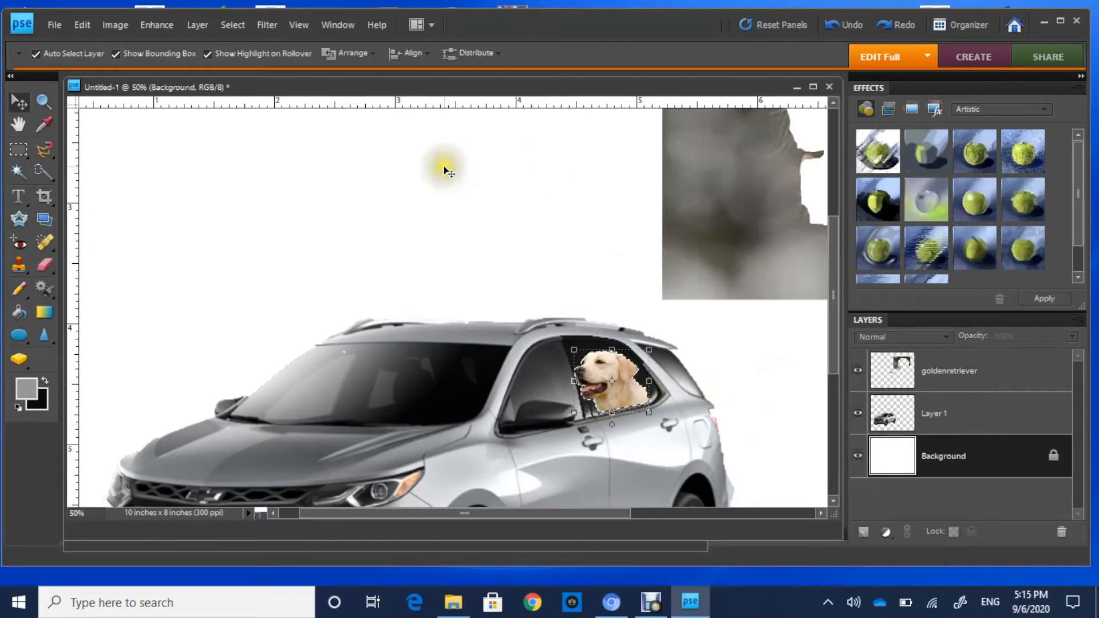
pyautogui.click(235, 24)
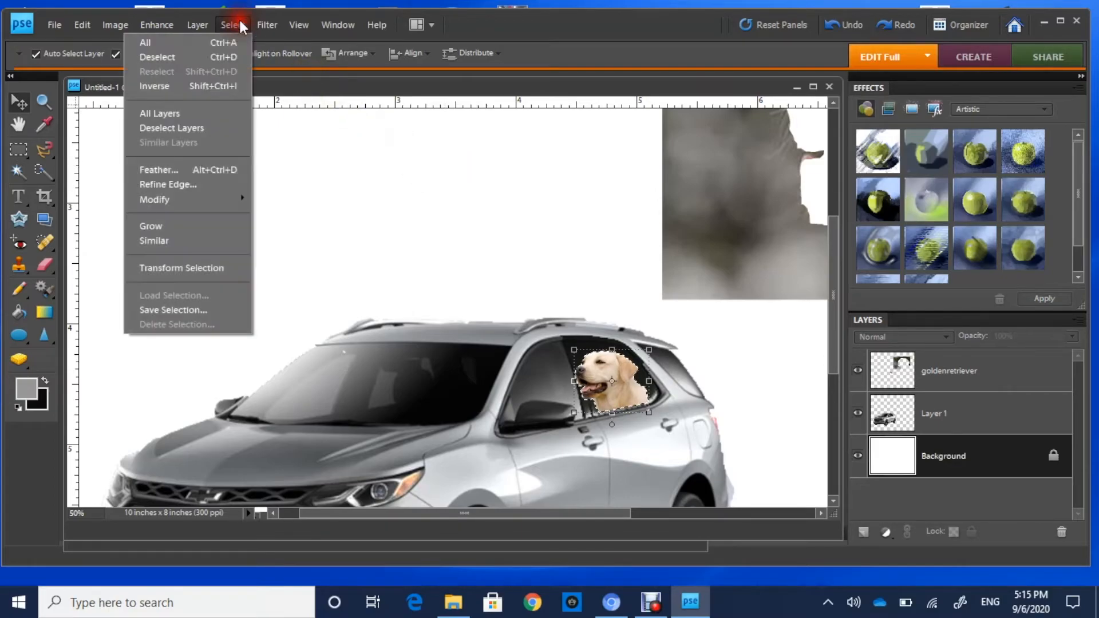
pyautogui.click(197, 57)
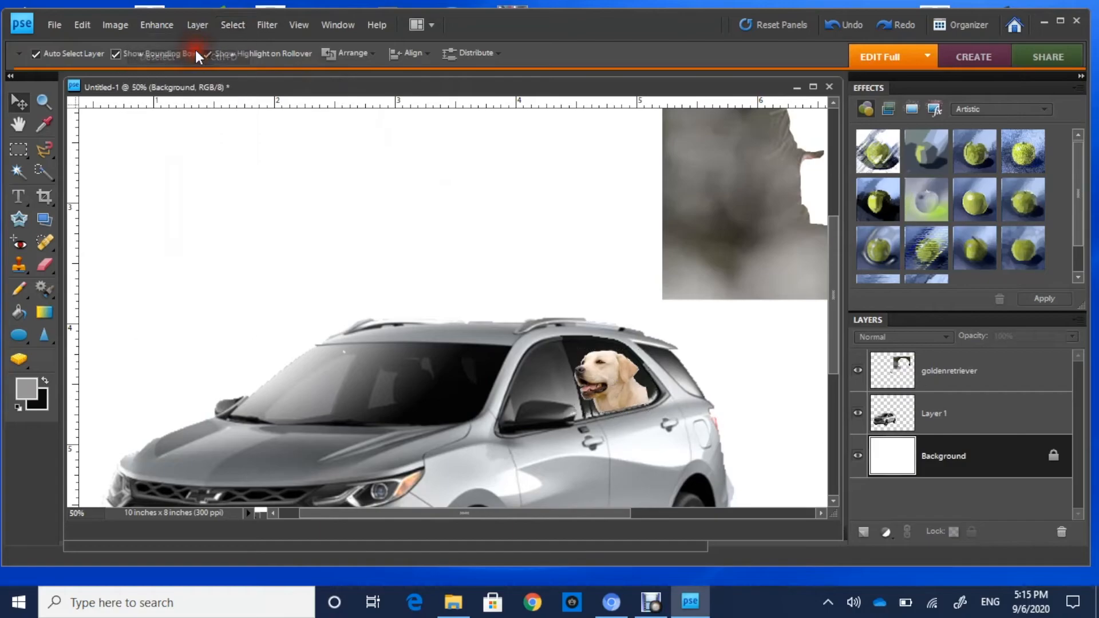
pyautogui.scroll(-1, 313, 185)
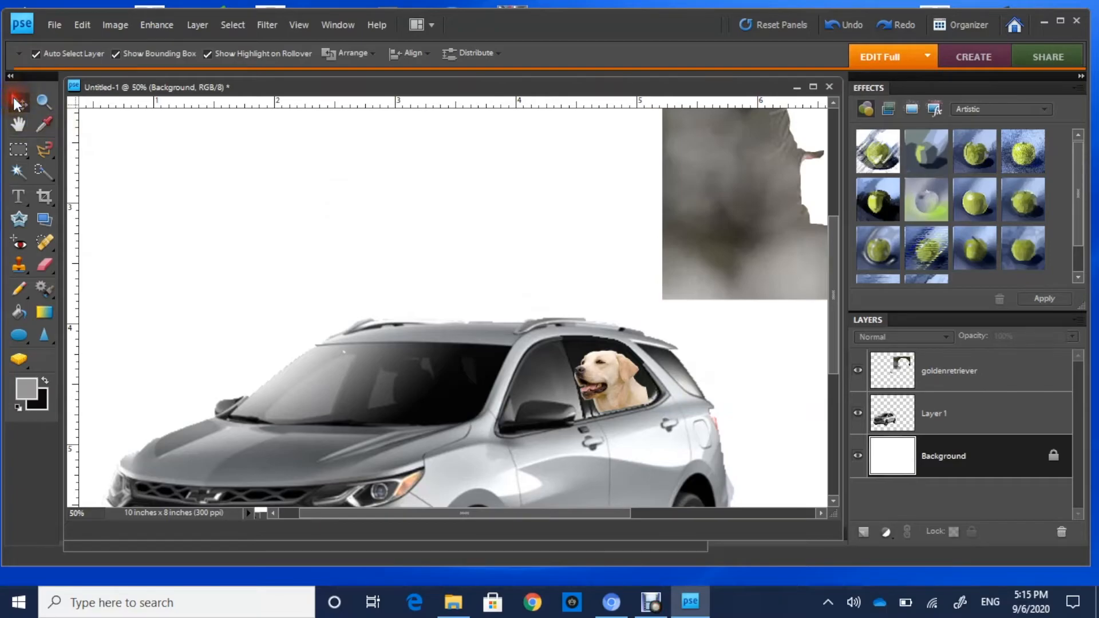
pyautogui.moveTo(613, 383); pyautogui.dragTo(628, 388)
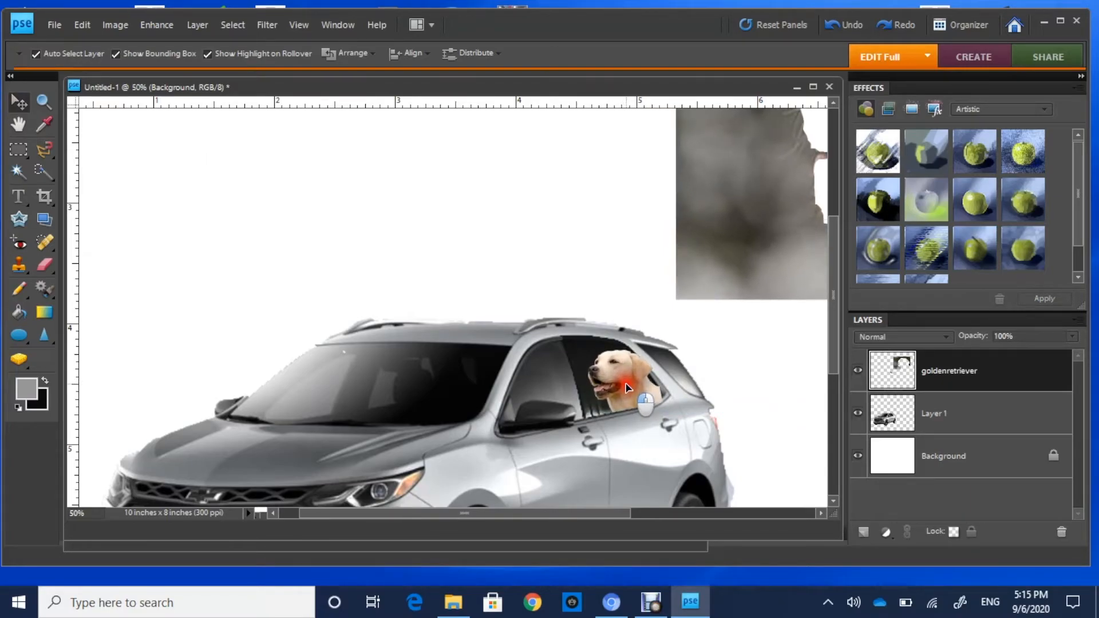
pyautogui.moveTo(626, 388); pyautogui.dragTo(626, 387)
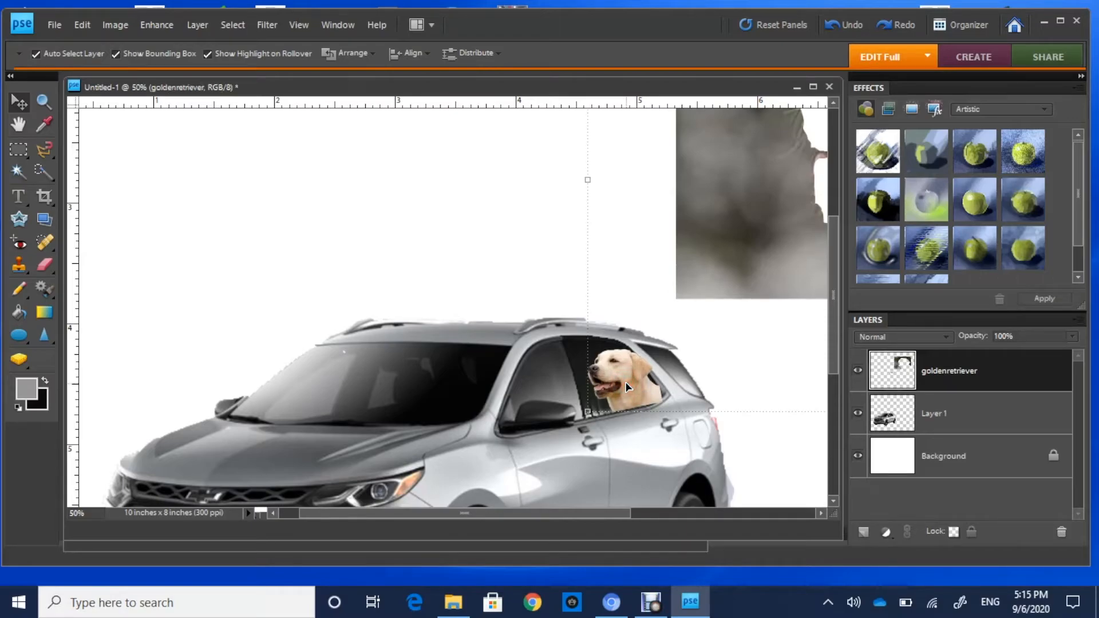
# Erase the part of the dog's back overlapping the window's rear frame with an 11 px Eraser brush
pyautogui.click(45, 100)
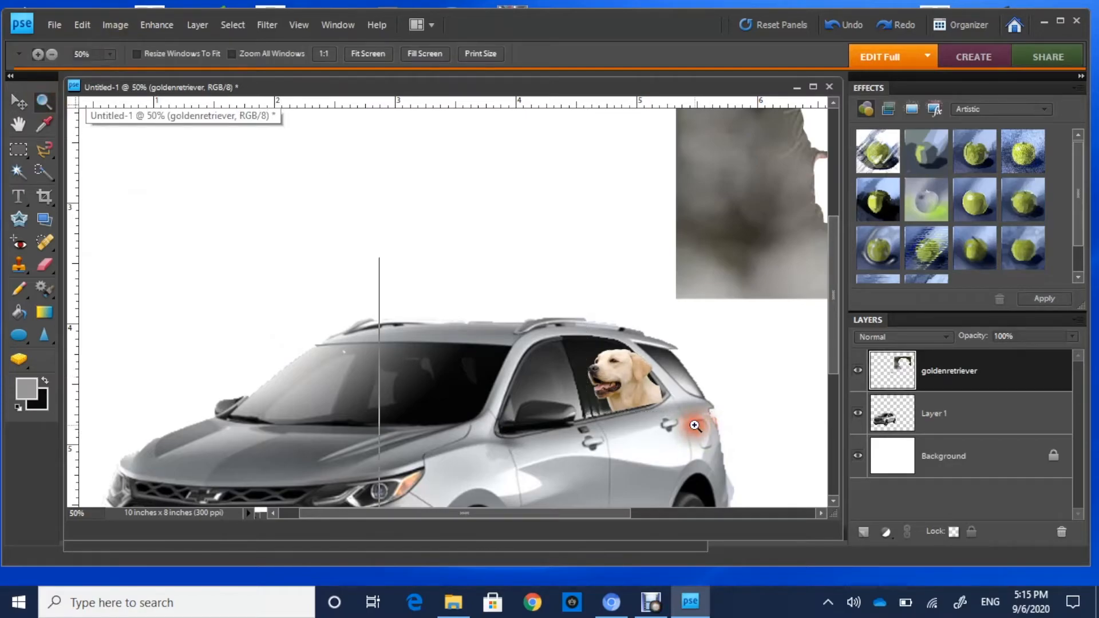
pyautogui.click(694, 425)
pyautogui.click(692, 422)
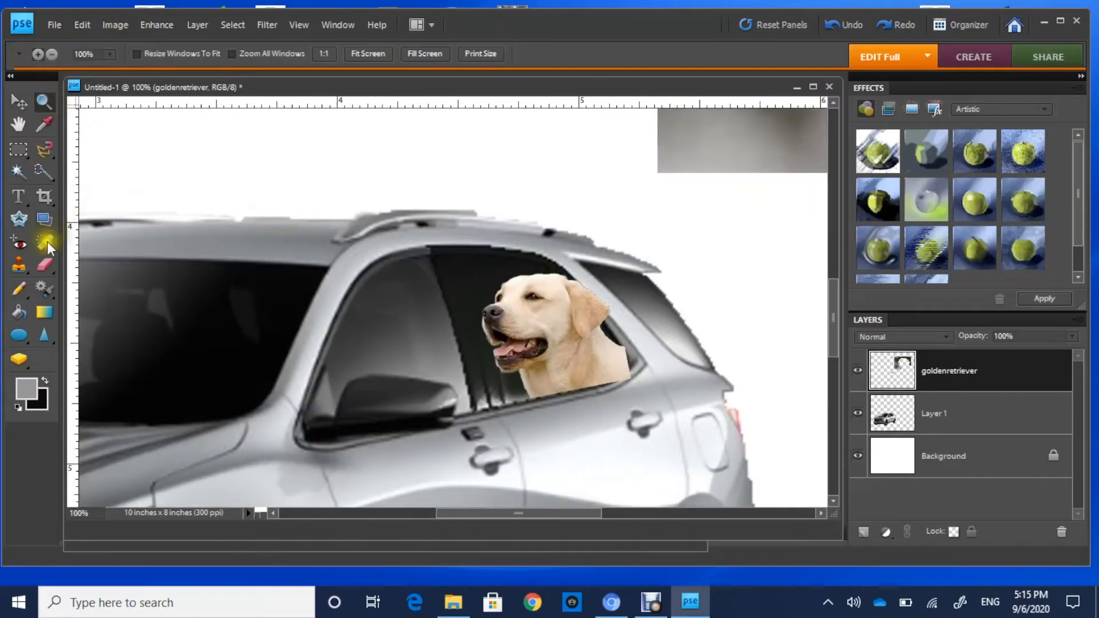
pyautogui.click(44, 261)
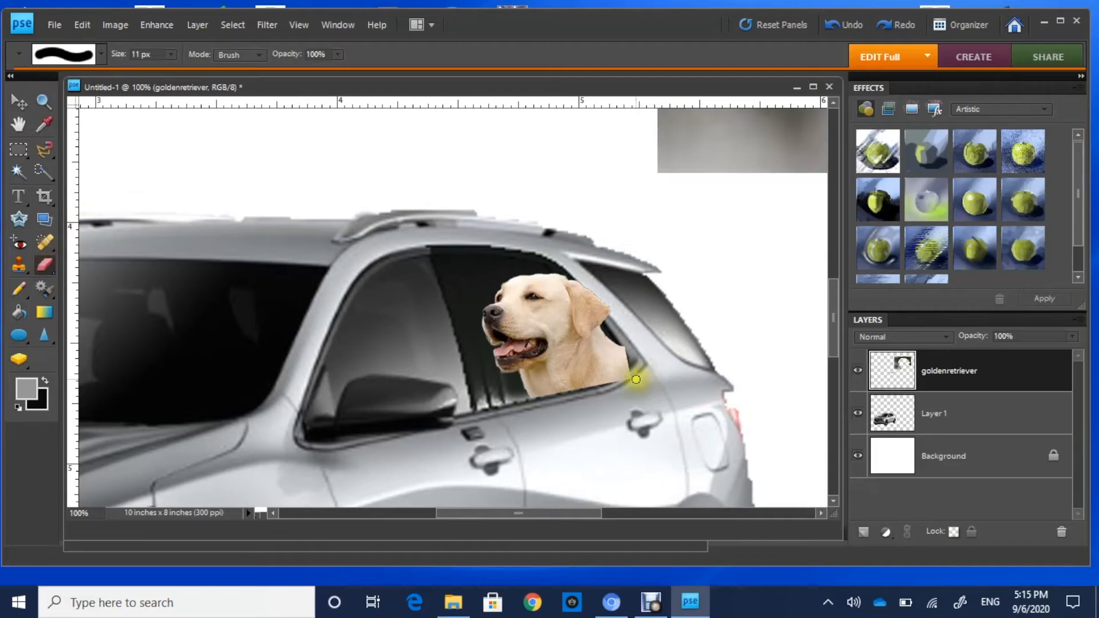
pyautogui.moveTo(635, 378)
pyautogui.mouseDown()
pyautogui.moveTo(633, 368)
pyautogui.moveTo(635, 383)
pyautogui.moveTo(621, 382)
pyautogui.moveTo(628, 372)
pyautogui.moveTo(623, 384)
pyautogui.moveTo(608, 381)
pyautogui.moveTo(626, 385)
pyautogui.moveTo(621, 321)
pyautogui.mouseUp()
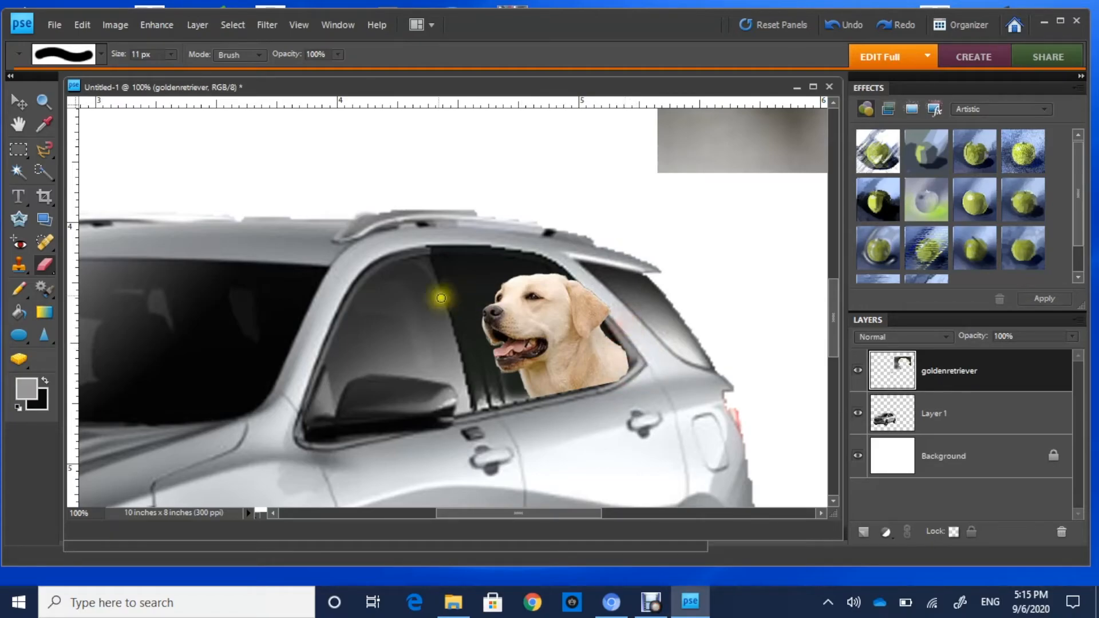
# Nudge the dog into its final position against the lower and rear edges of the side window
pyautogui.click(19, 102)
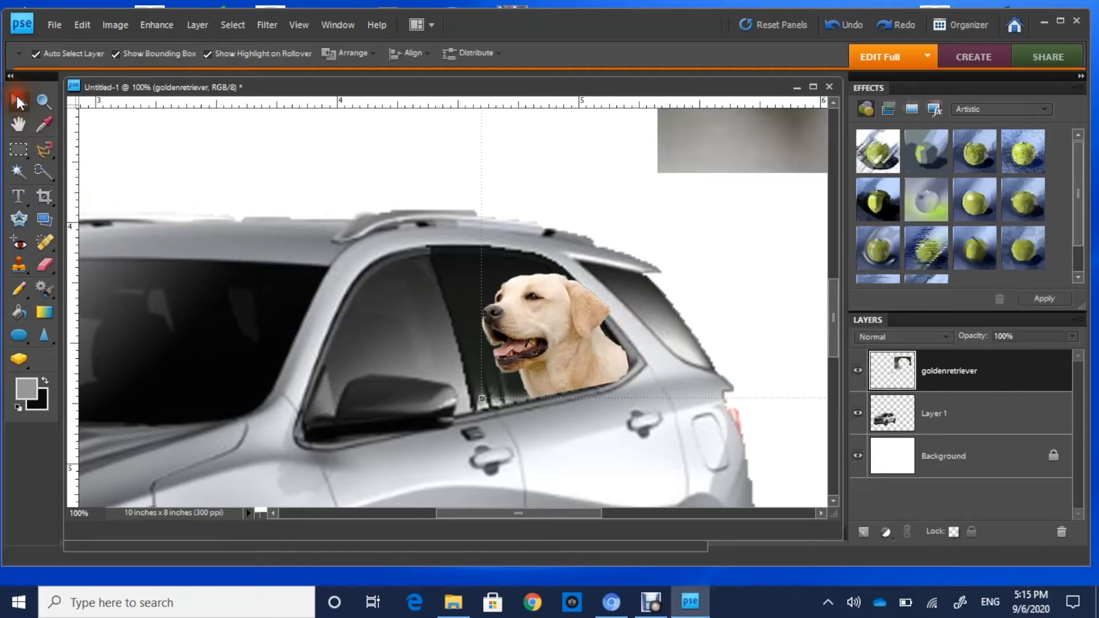
pyautogui.moveTo(543, 345); pyautogui.dragTo(544, 342)
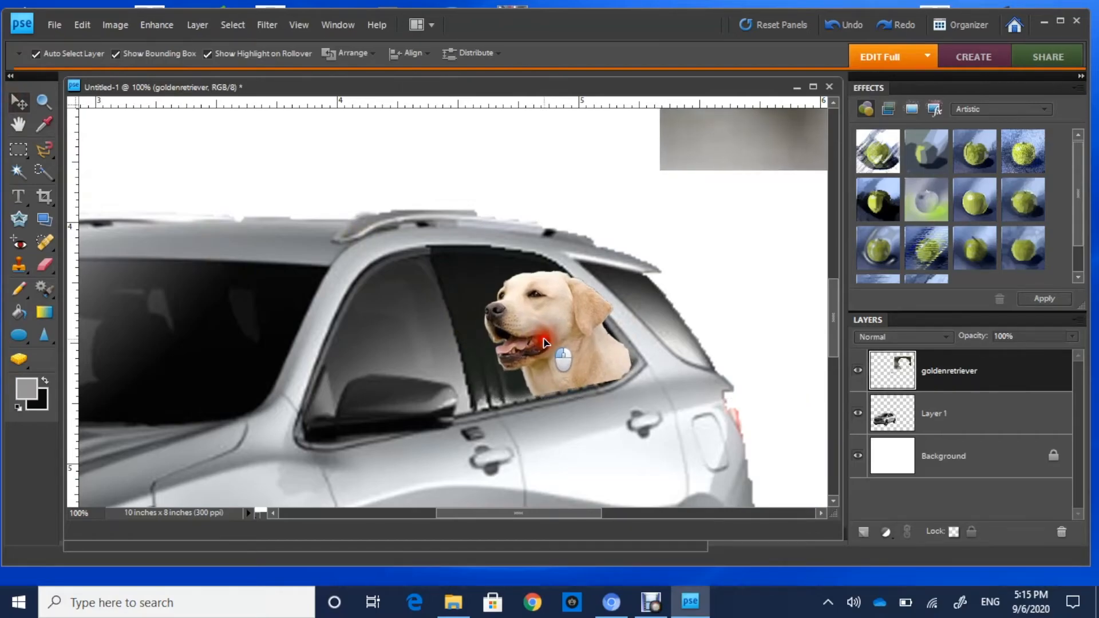
pyautogui.moveTo(543, 340); pyautogui.dragTo(544, 343)
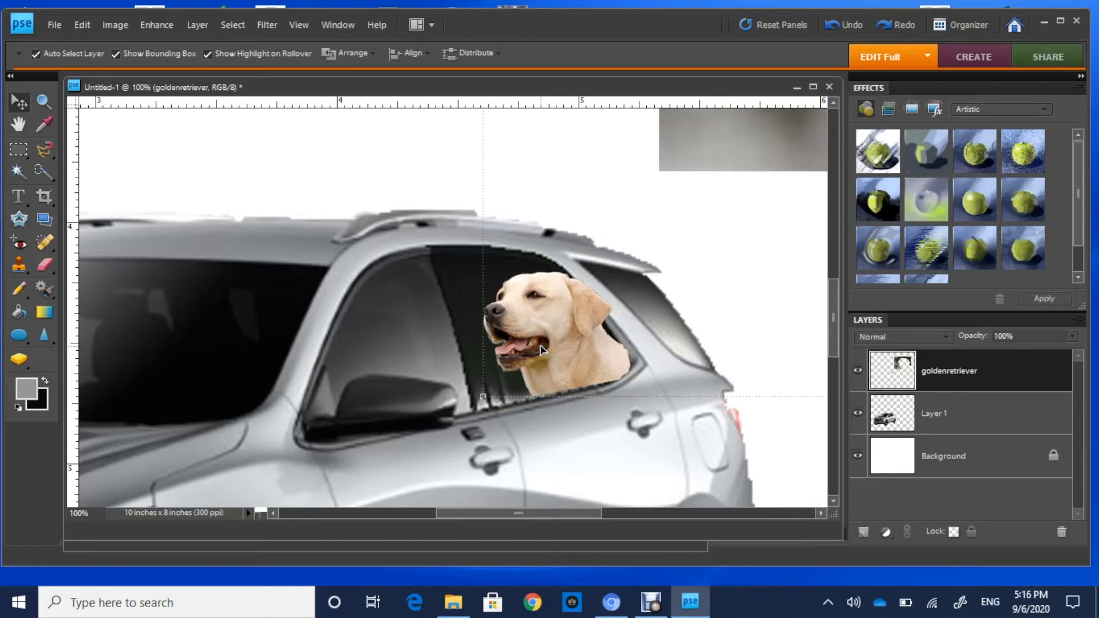
pyautogui.click(541, 346)
pyautogui.moveTo(541, 349); pyautogui.dragTo(543, 350)
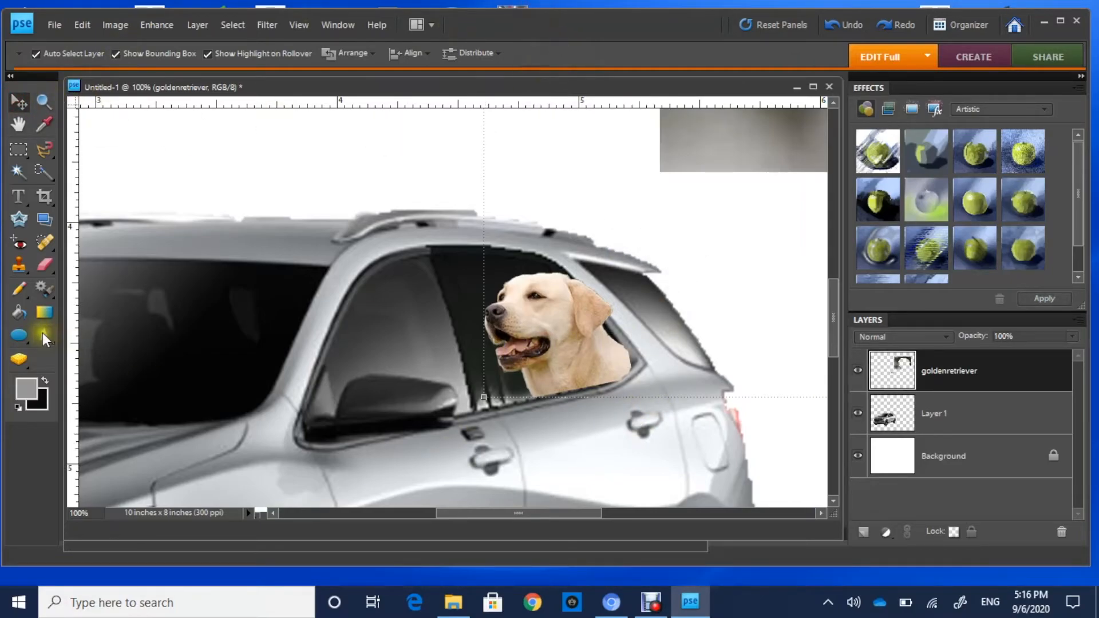
# Touch up the edge of the dog's back beside the window's rear frame with the 11 px Eraser
pyautogui.click(43, 99)
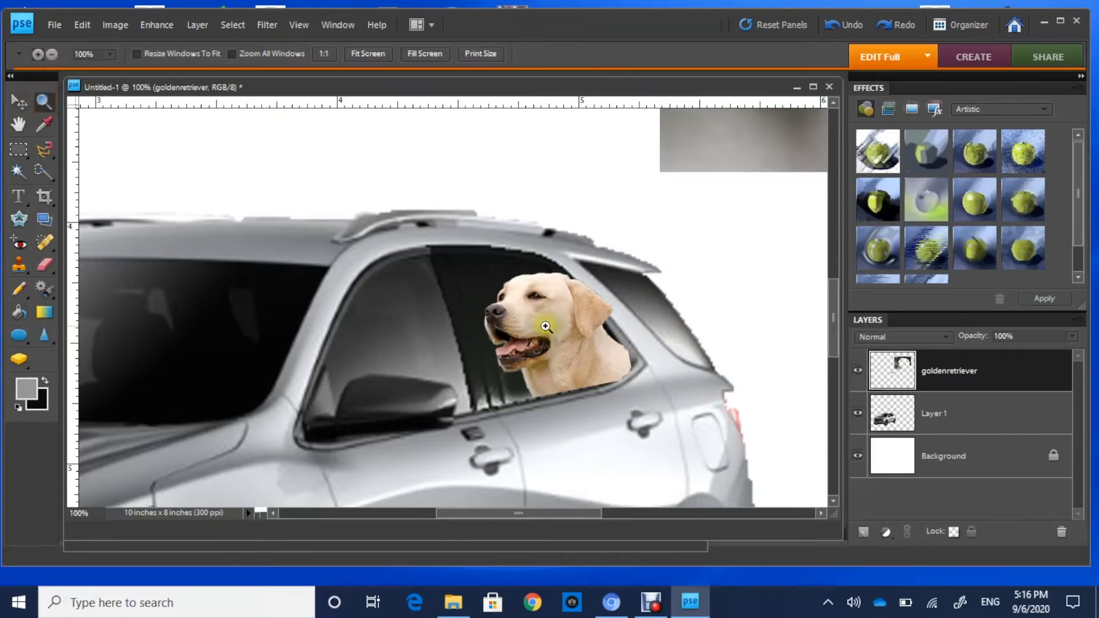
pyautogui.click(613, 362)
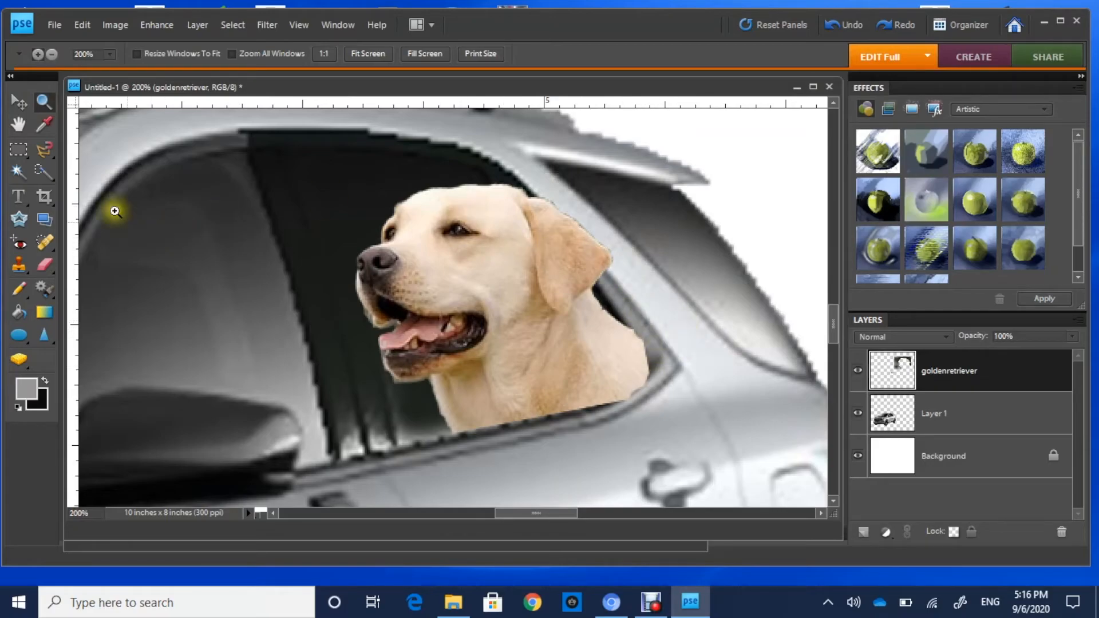
pyautogui.click(48, 262)
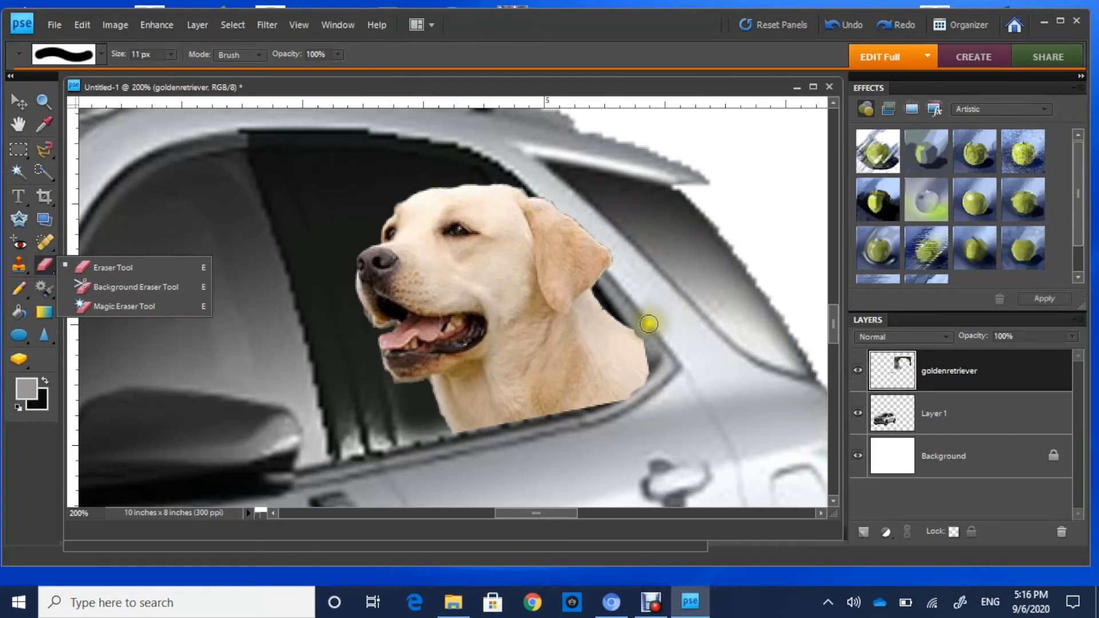
pyautogui.click(649, 324)
pyautogui.moveTo(648, 325); pyautogui.dragTo(644, 323)
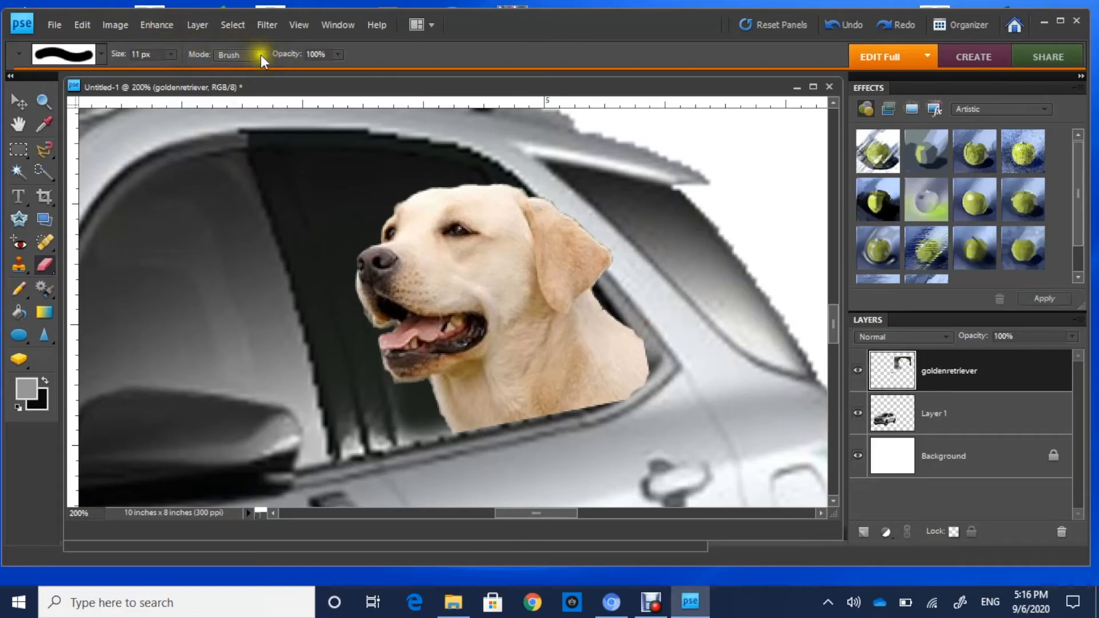
# Clean up the dog's back and lower rear edge along the window frame using a soft round Eraser brush at 16 px
pyautogui.click(101, 55)
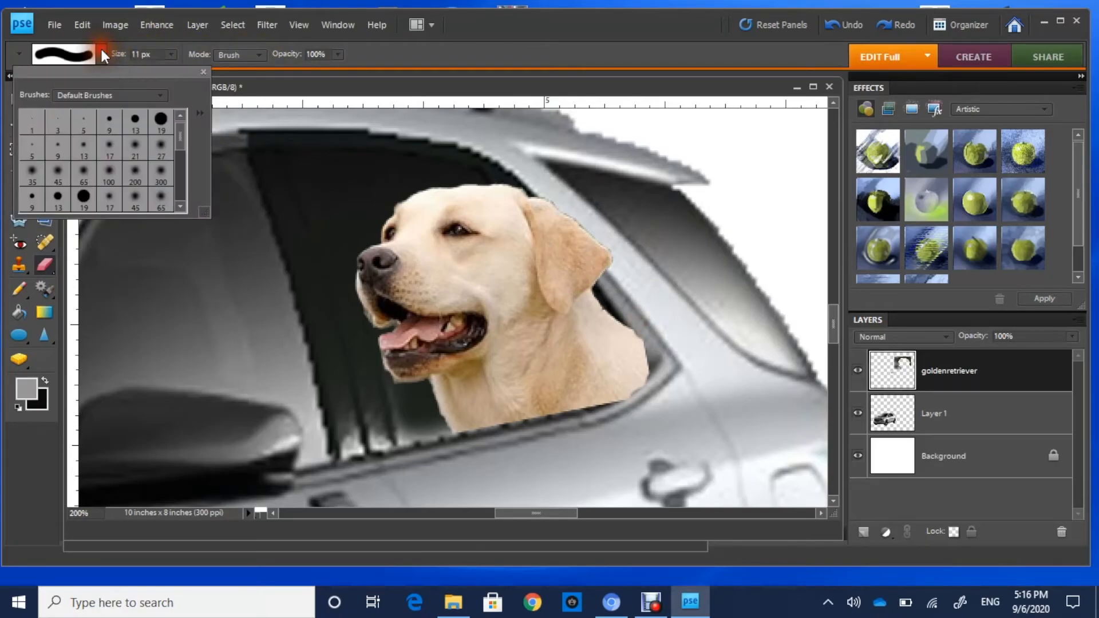
pyautogui.rightClick(33, 172)
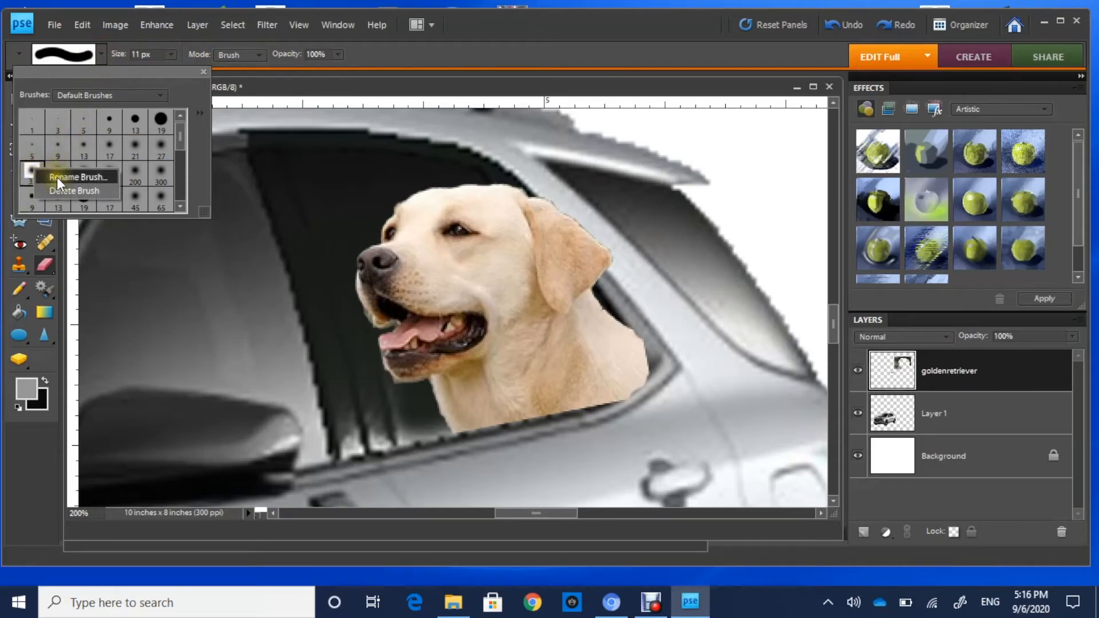
pyautogui.click(25, 174)
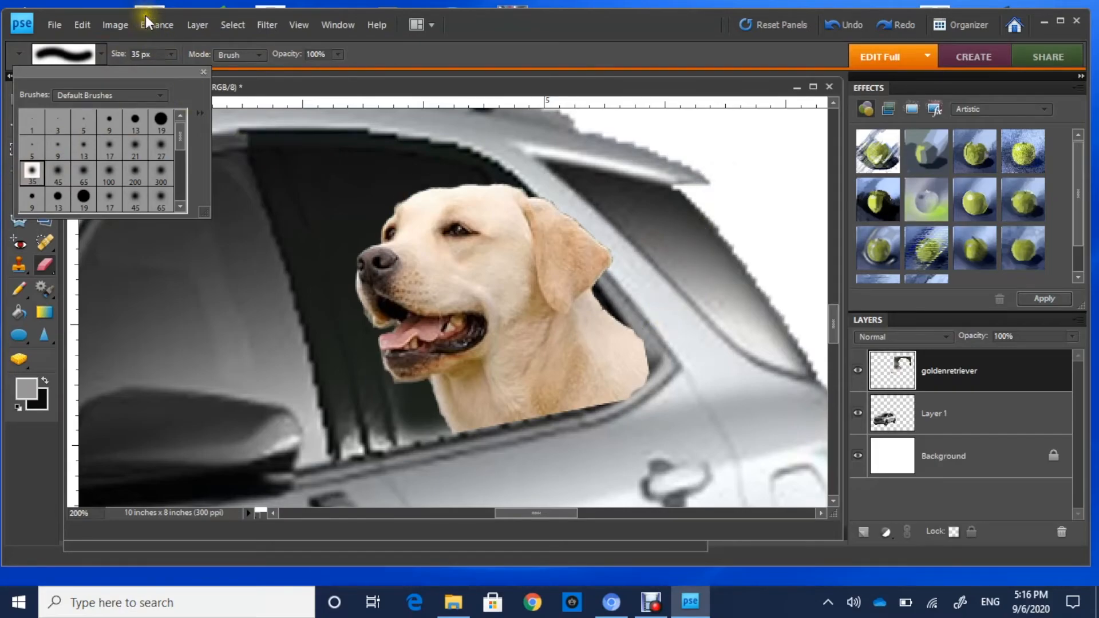
pyautogui.click(171, 52)
pyautogui.moveTo(171, 67); pyautogui.dragTo(155, 70)
pyautogui.click(649, 334)
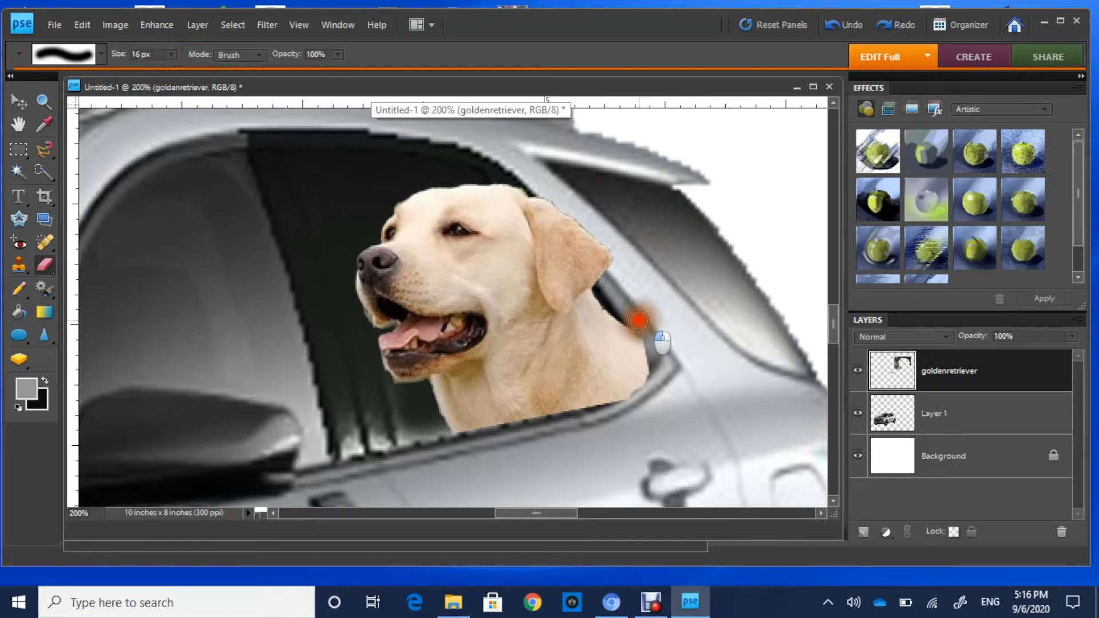
pyautogui.moveTo(650, 335)
pyautogui.mouseDown()
pyautogui.moveTo(662, 378)
pyautogui.moveTo(628, 411)
pyautogui.moveTo(669, 380)
pyautogui.moveTo(620, 435)
pyautogui.mouseUp()
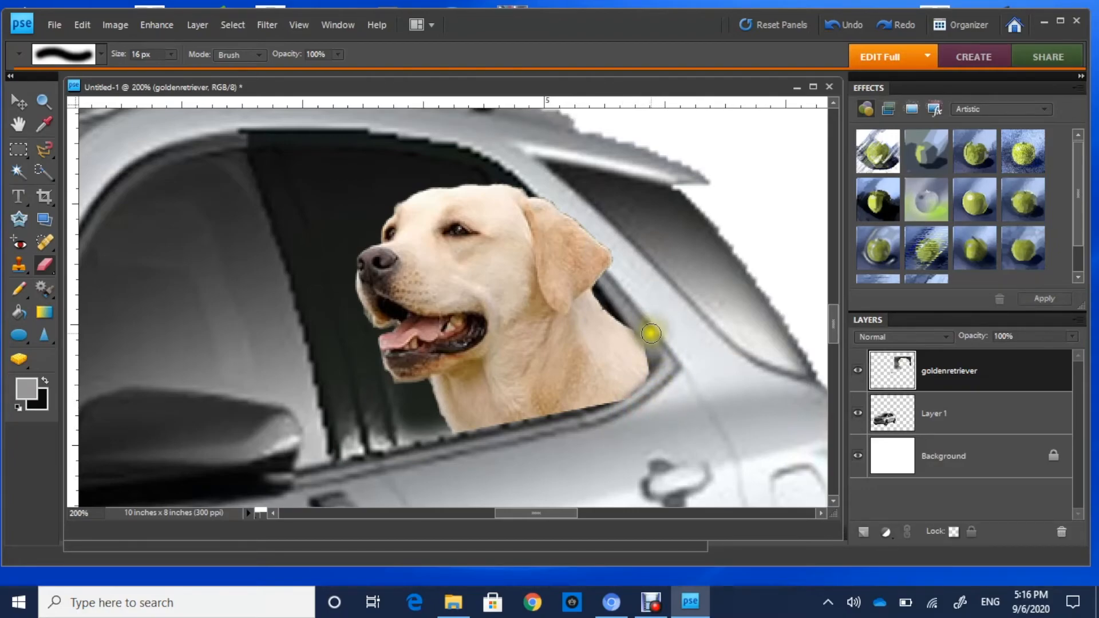
pyautogui.moveTo(650, 329)
pyautogui.mouseDown()
pyautogui.moveTo(643, 312)
pyautogui.moveTo(650, 326)
pyautogui.mouseUp()
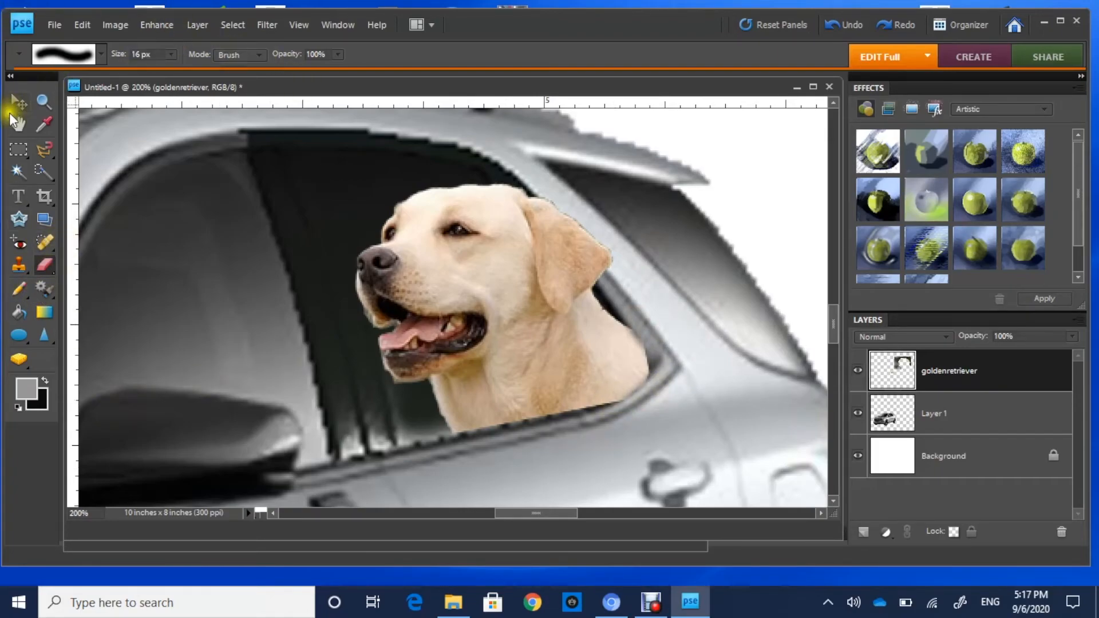
# Examine the whole composition to check how the dog fits in the car window and what surrounds the car
pyautogui.click(43, 99)
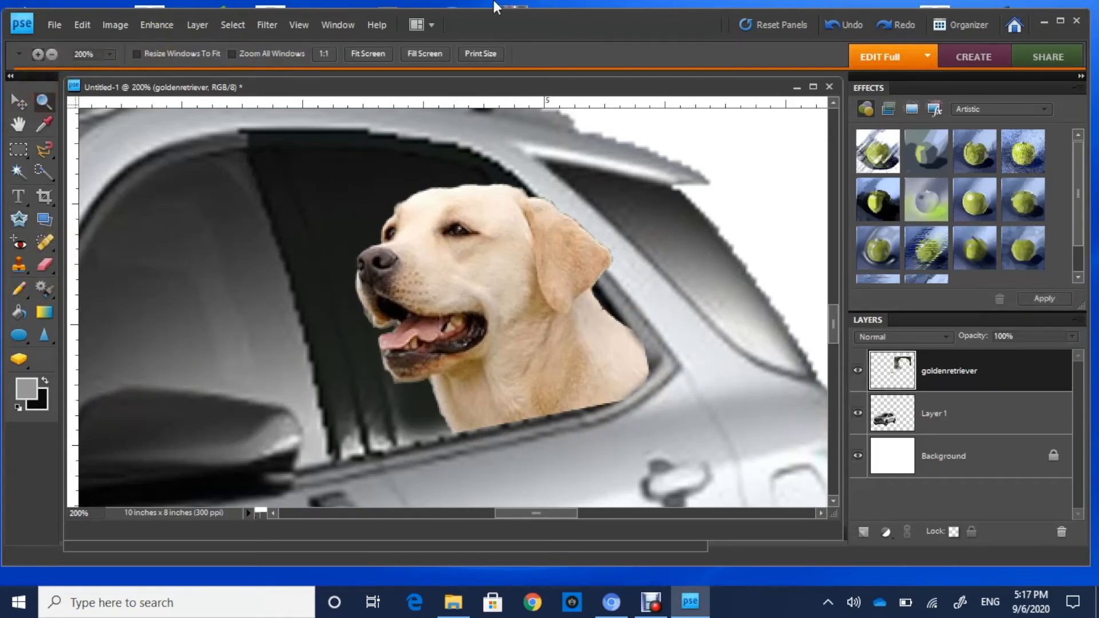
pyautogui.click(432, 51)
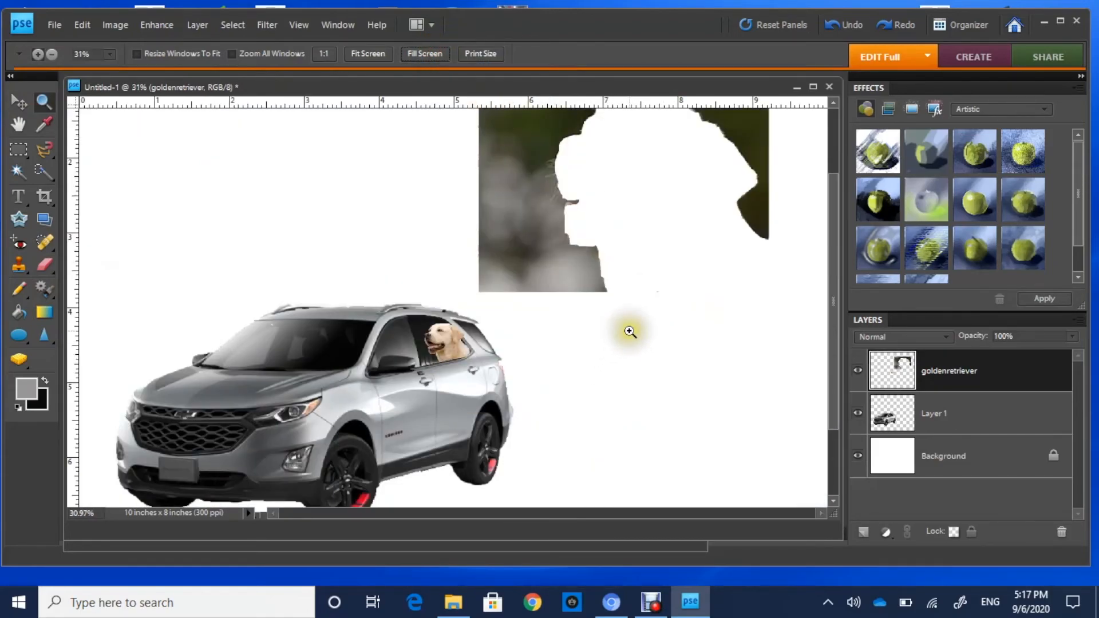
pyautogui.click(655, 406)
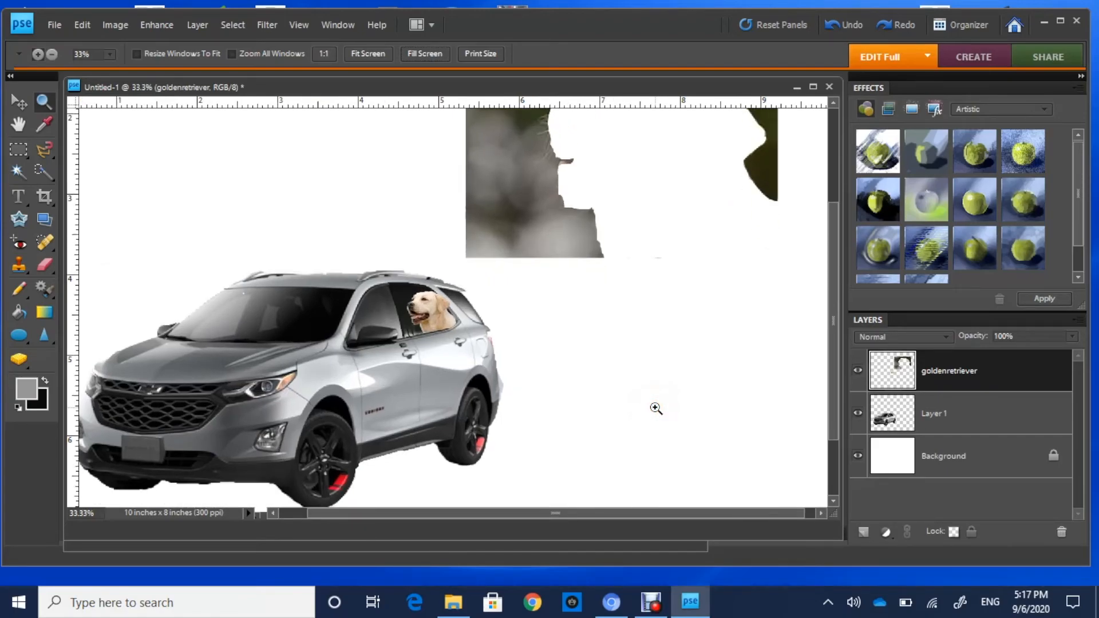
pyautogui.click(640, 373)
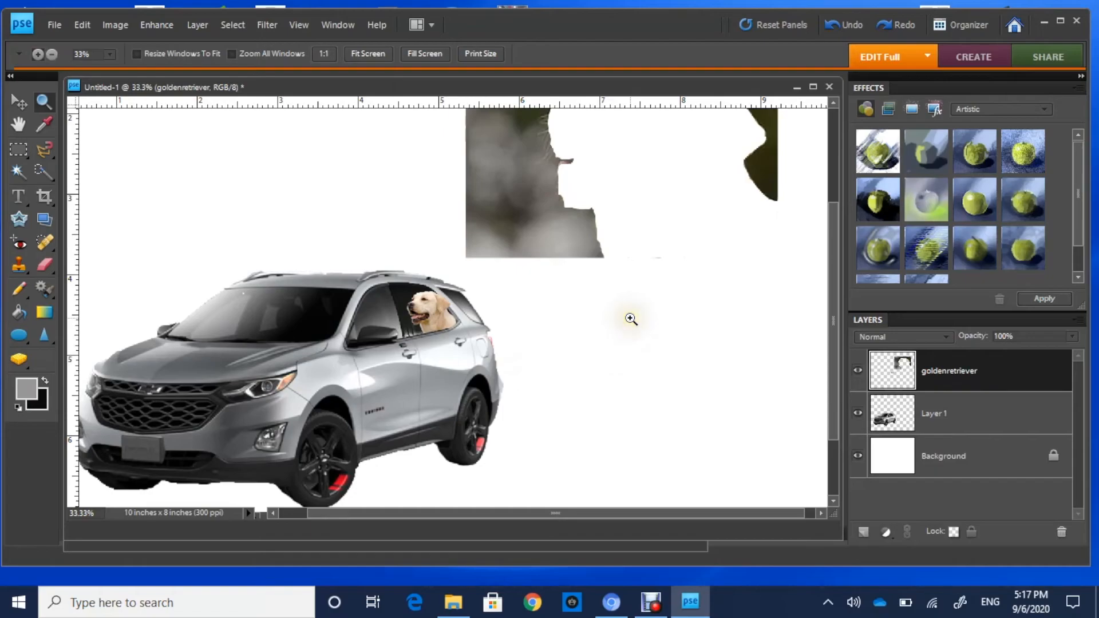
pyautogui.scroll(-1, 631, 319)
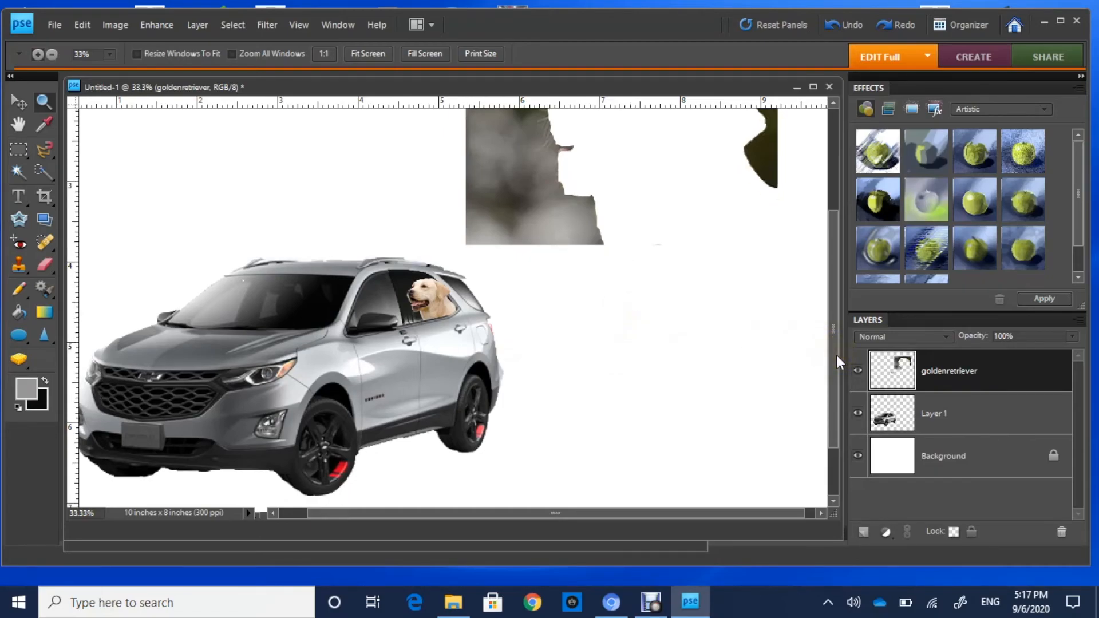
pyautogui.moveTo(833, 355)
pyautogui.mouseDown()
pyautogui.moveTo(846, 366)
pyautogui.moveTo(840, 304)
pyautogui.moveTo(842, 349)
pyautogui.mouseUp()
pyautogui.moveTo(483, 514); pyautogui.dragTo(465, 510)
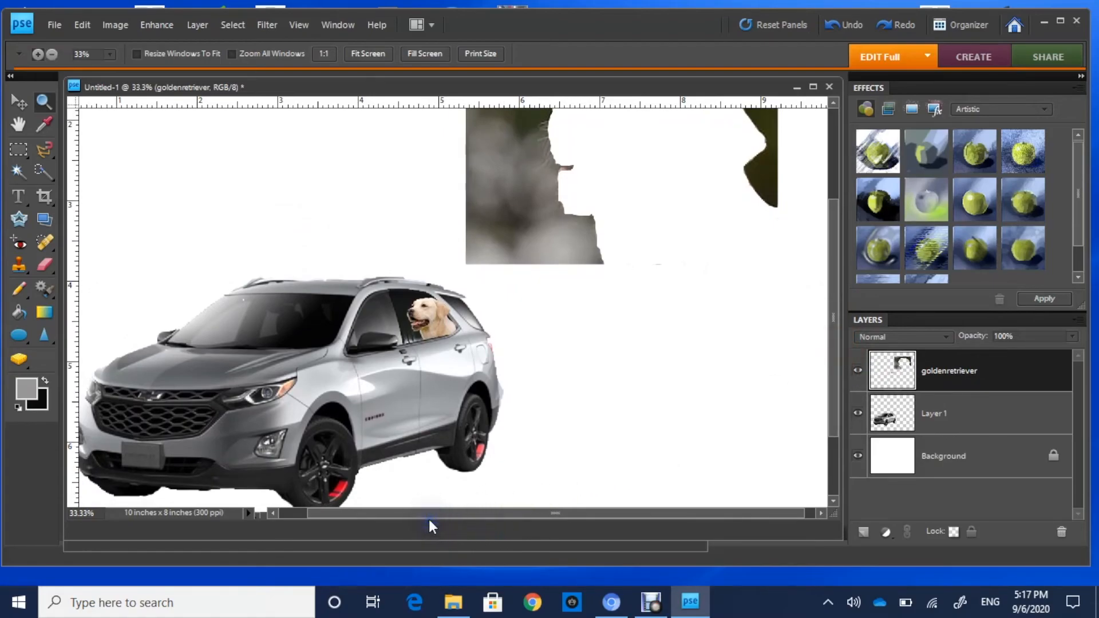
pyautogui.moveTo(418, 512); pyautogui.dragTo(389, 514)
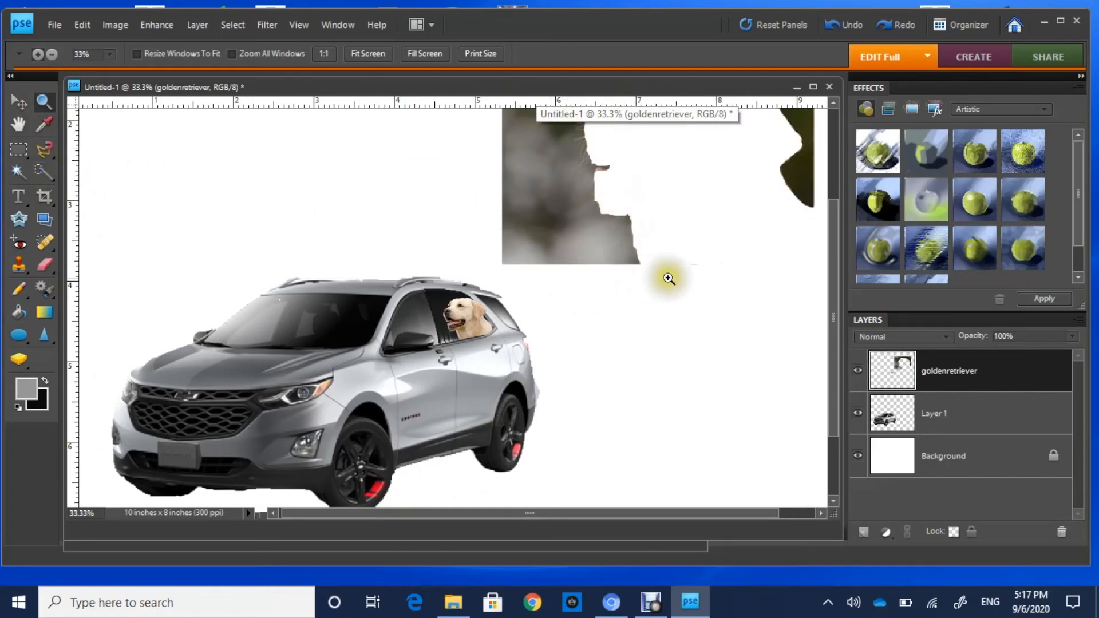
# Erase most of the lower part of the leftover retriever photo background with the soft Eraser brush enlarged to 291 px
pyautogui.click(45, 265)
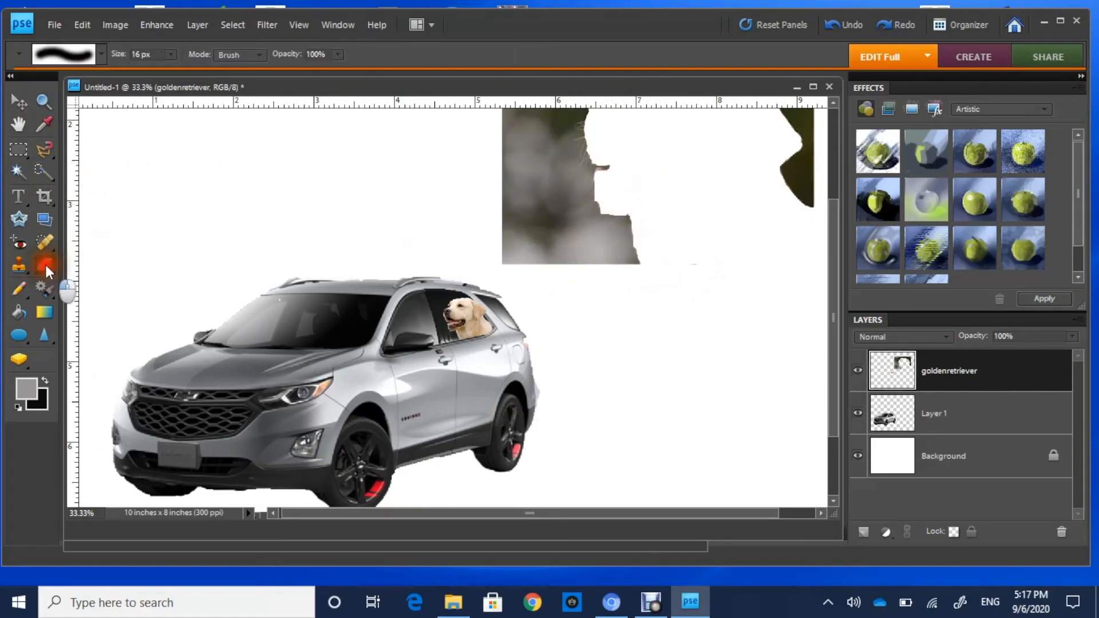
pyautogui.click(46, 266)
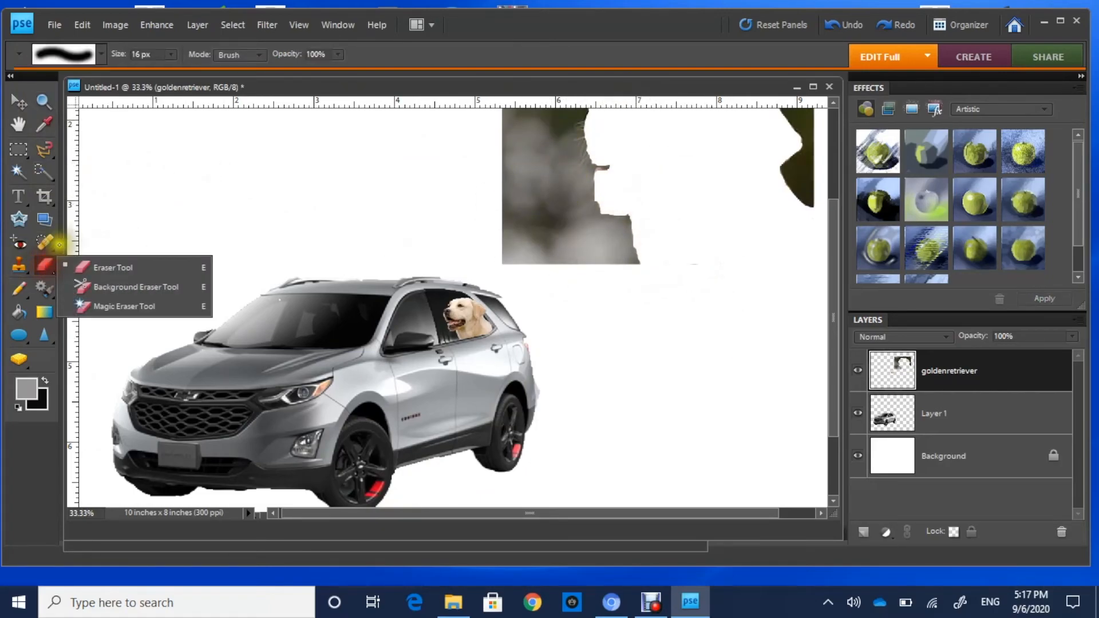
pyautogui.click(94, 263)
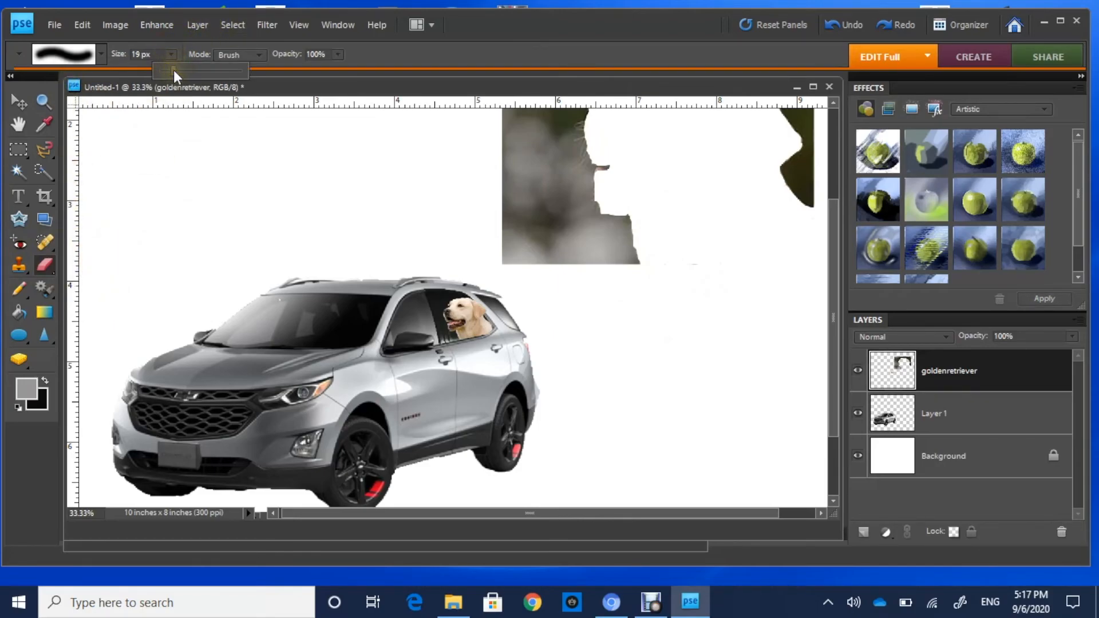
pyautogui.moveTo(173, 70)
pyautogui.mouseDown()
pyautogui.moveTo(217, 103)
pyautogui.moveTo(236, 102)
pyautogui.moveTo(222, 106)
pyautogui.mouseUp()
pyautogui.click(171, 54)
pyautogui.click(170, 54)
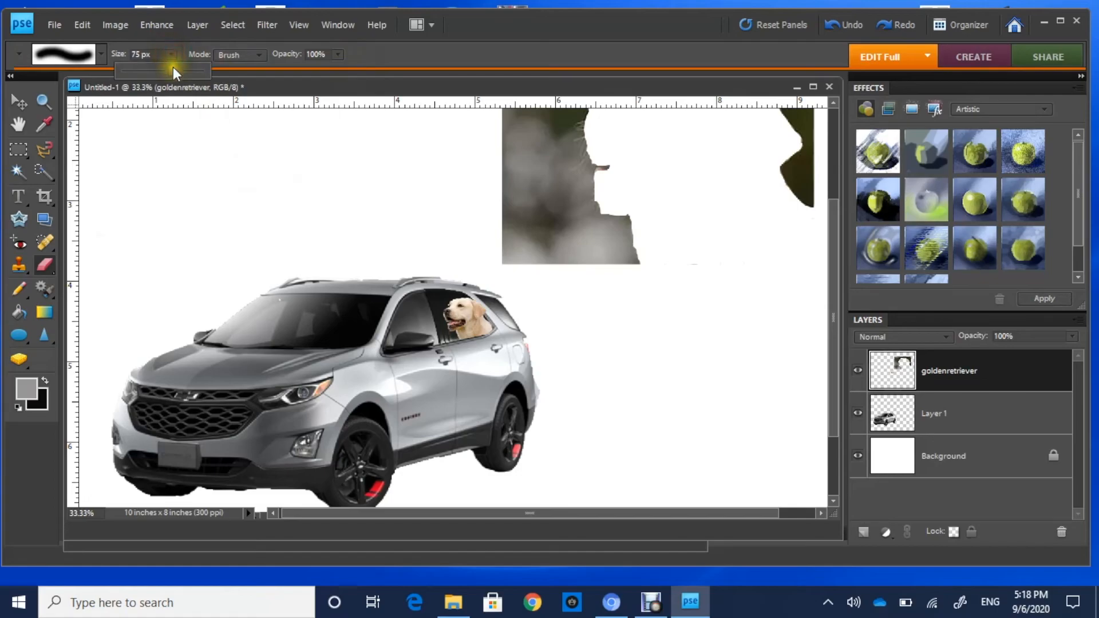
pyautogui.moveTo(170, 70); pyautogui.dragTo(185, 70)
pyautogui.moveTo(497, 152)
pyautogui.mouseDown()
pyautogui.moveTo(528, 150)
pyautogui.moveTo(511, 142)
pyautogui.moveTo(539, 130)
pyautogui.moveTo(494, 120)
pyautogui.moveTo(612, 127)
pyautogui.moveTo(624, 147)
pyautogui.moveTo(600, 184)
pyautogui.moveTo(644, 207)
pyautogui.moveTo(664, 278)
pyautogui.moveTo(581, 172)
pyautogui.moveTo(634, 153)
pyautogui.moveTo(638, 134)
pyautogui.moveTo(821, 241)
pyautogui.moveTo(752, 62)
pyautogui.moveTo(801, 158)
pyautogui.moveTo(776, 89)
pyautogui.moveTo(713, 119)
pyautogui.moveTo(538, 148)
pyautogui.moveTo(481, 147)
pyautogui.moveTo(677, 236)
pyautogui.moveTo(593, 149)
pyautogui.mouseUp()
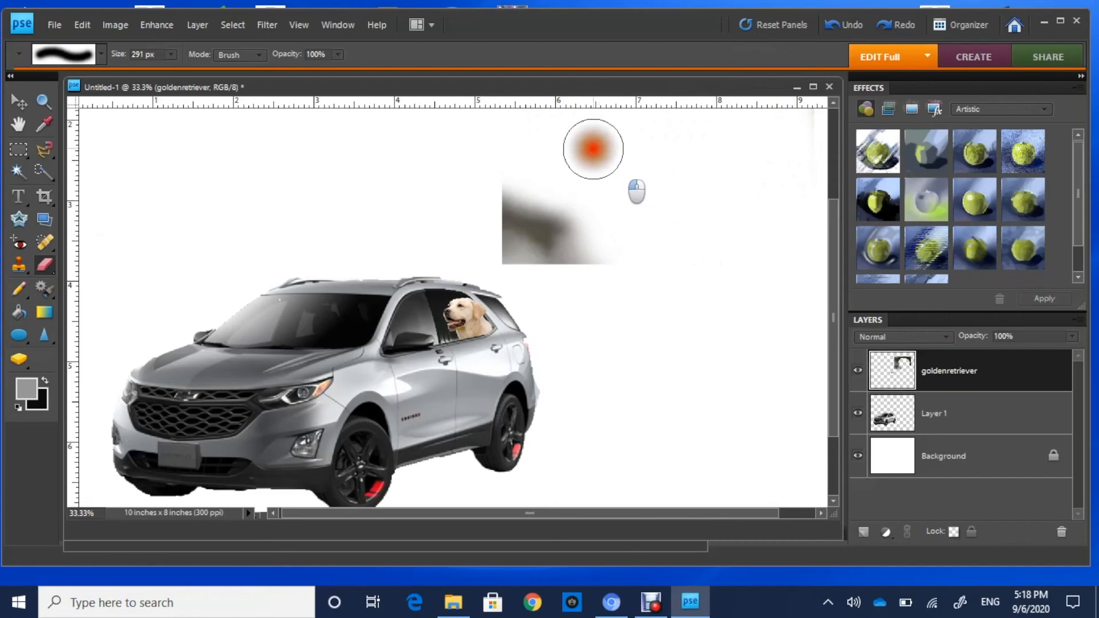
# Erase all remaining retriever photo background above the car with the hard round 19 Eraser brush enlarged to 170 px
pyautogui.click(101, 52)
pyautogui.click(160, 120)
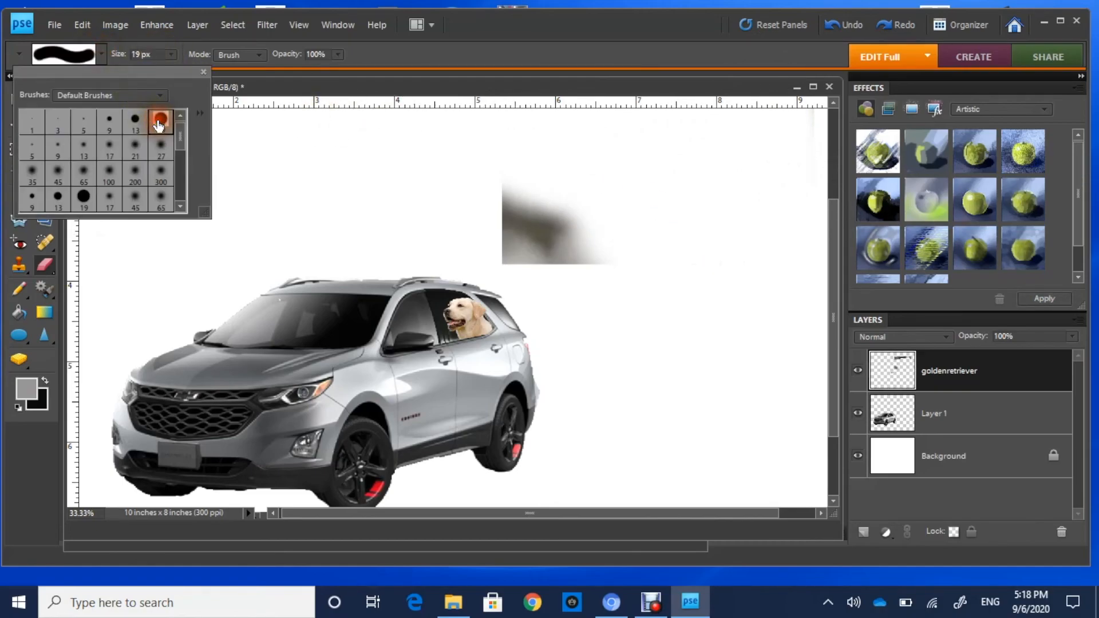
pyautogui.click(514, 219)
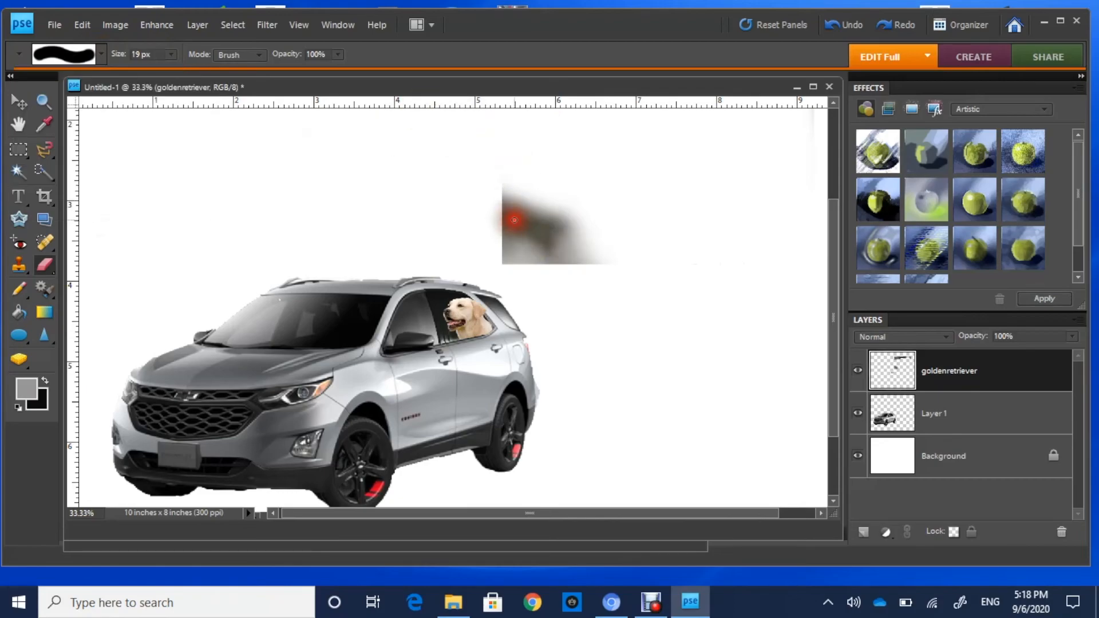
pyautogui.click(173, 53)
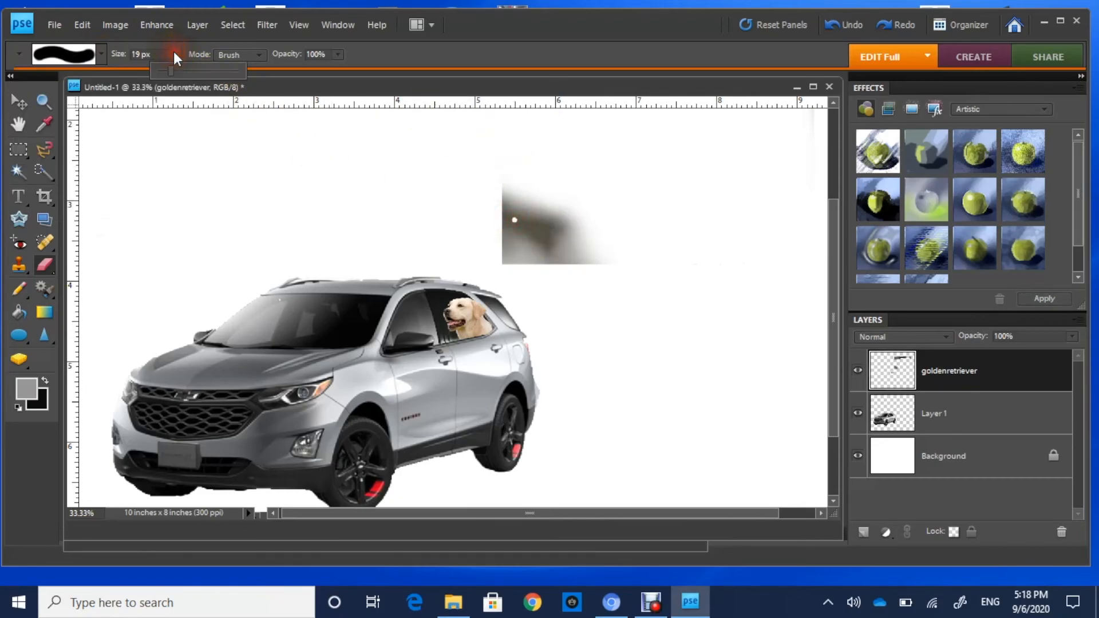
pyautogui.moveTo(169, 68); pyautogui.dragTo(218, 71)
pyautogui.moveTo(533, 201)
pyautogui.mouseDown()
pyautogui.moveTo(503, 187)
pyautogui.moveTo(597, 231)
pyautogui.moveTo(560, 195)
pyautogui.moveTo(600, 241)
pyautogui.moveTo(558, 236)
pyautogui.moveTo(497, 194)
pyautogui.moveTo(497, 228)
pyautogui.moveTo(516, 250)
pyautogui.moveTo(581, 272)
pyautogui.moveTo(644, 262)
pyautogui.moveTo(627, 230)
pyautogui.moveTo(718, 210)
pyautogui.moveTo(826, 161)
pyautogui.moveTo(808, 116)
pyautogui.moveTo(794, 157)
pyautogui.moveTo(741, 117)
pyautogui.moveTo(721, 142)
pyautogui.moveTo(782, 157)
pyautogui.mouseUp()
pyautogui.scroll(-1, 784, 263)
pyautogui.scroll(6, 784, 264)
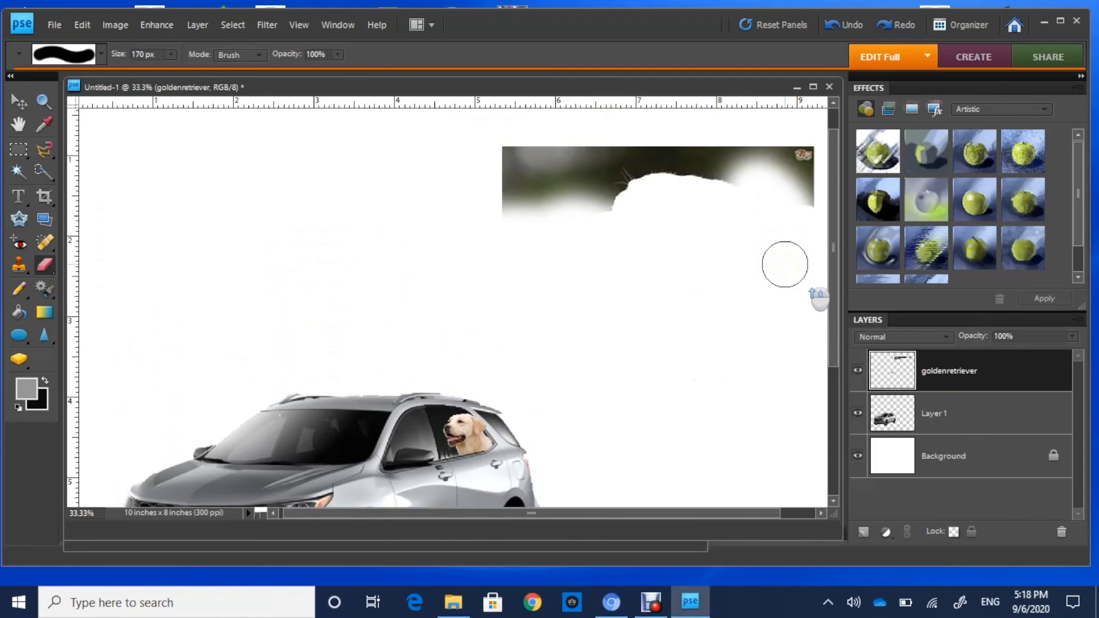
pyautogui.moveTo(789, 254)
pyautogui.mouseDown()
pyautogui.moveTo(795, 148)
pyautogui.moveTo(567, 164)
pyautogui.moveTo(537, 189)
pyautogui.moveTo(606, 196)
pyautogui.moveTo(689, 157)
pyautogui.moveTo(712, 184)
pyautogui.moveTo(787, 216)
pyautogui.moveTo(709, 215)
pyautogui.mouseUp()
pyautogui.scroll(-3, 712, 289)
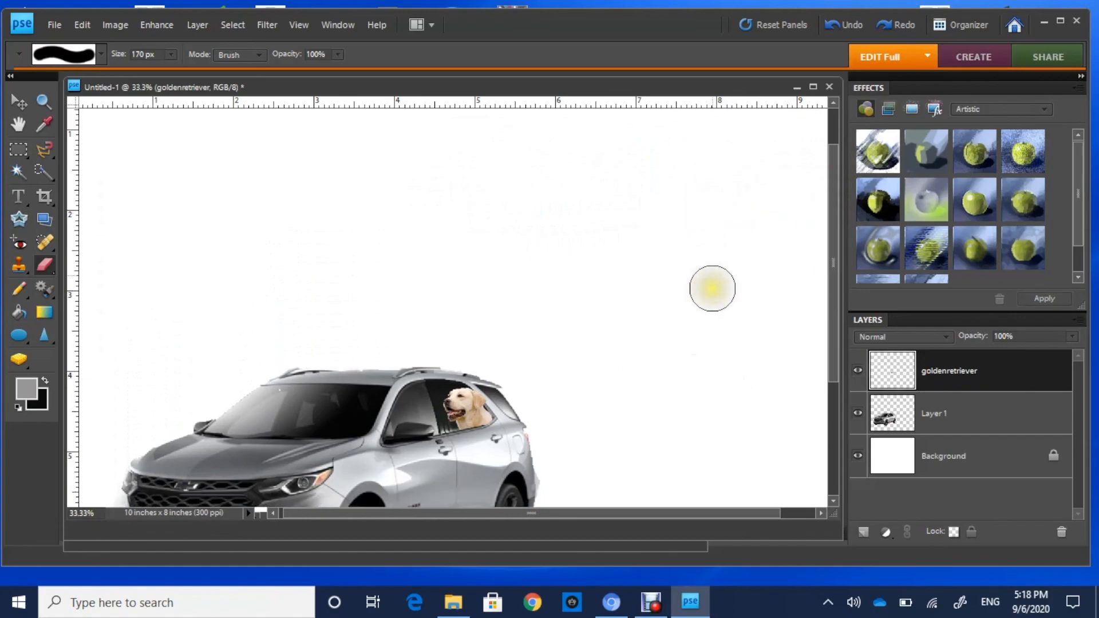
pyautogui.scroll(-2, 712, 288)
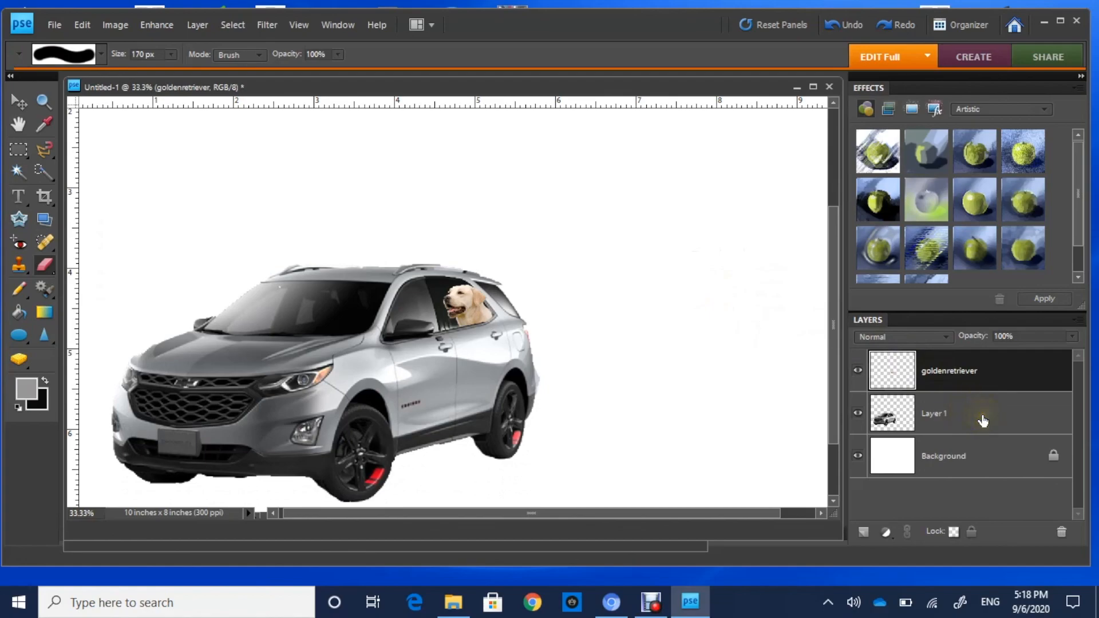
# Select Layer 1 together with the goldenretriever layer and scale both proportionally to 112.5%
pyautogui.click(983, 421)
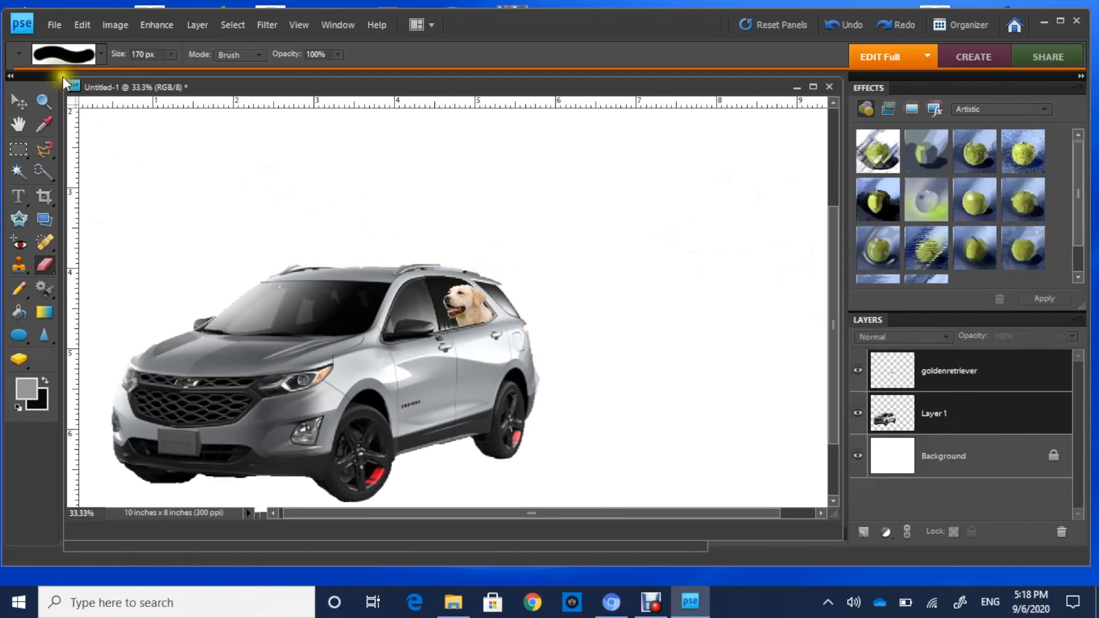
pyautogui.click(17, 102)
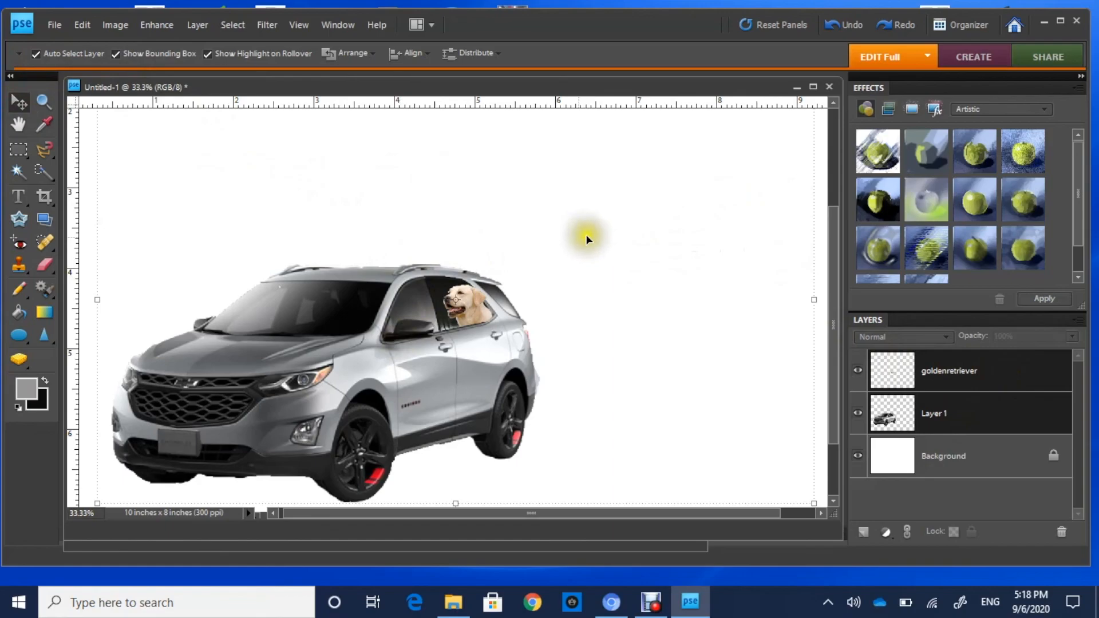
pyautogui.scroll(-1, 747, 359)
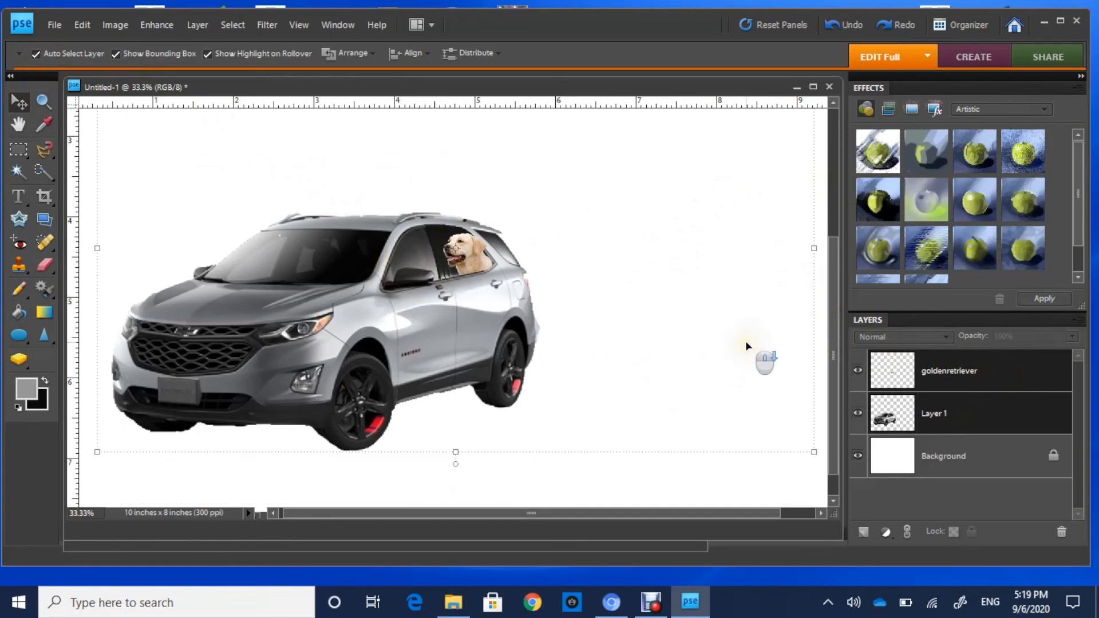
pyautogui.moveTo(812, 452); pyautogui.dragTo(856, 499)
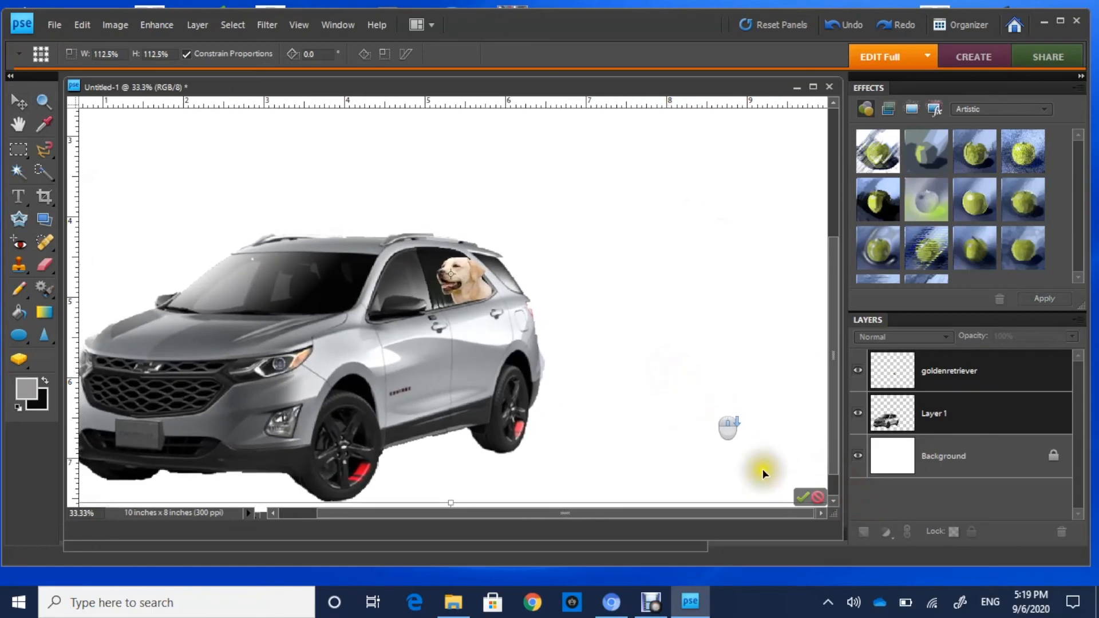
pyautogui.click(803, 496)
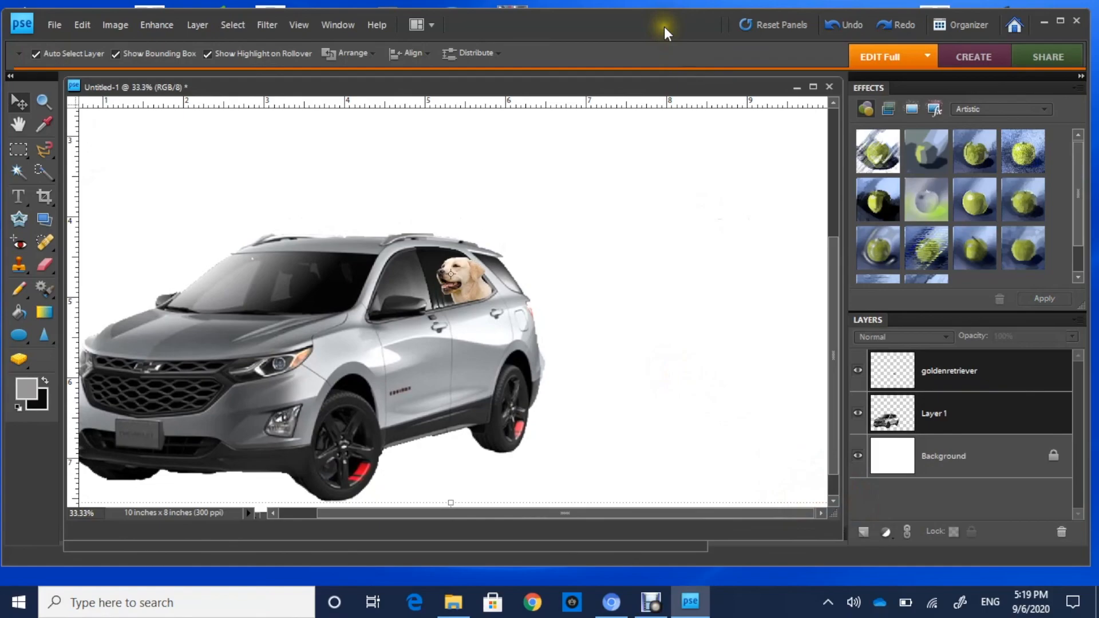